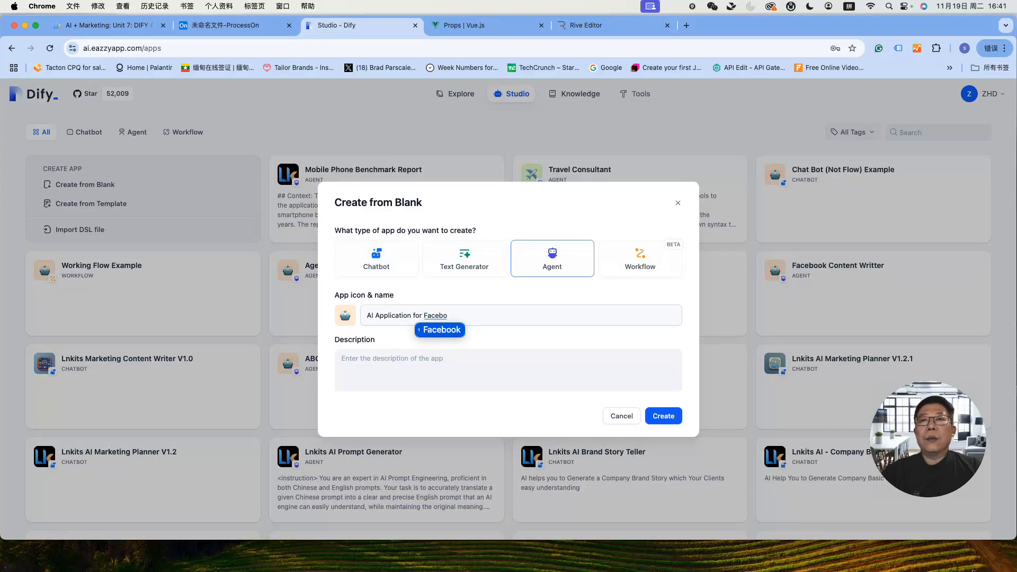
Step: Complete the new agent app's name as "AI Application for Facebook Content Generation"
type("ok Content")
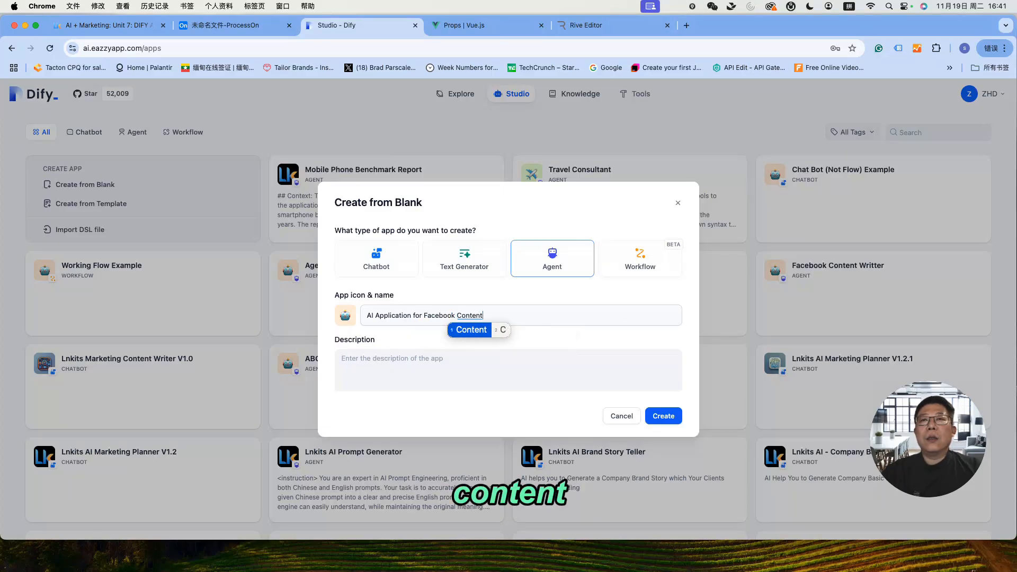
type(" Generation")
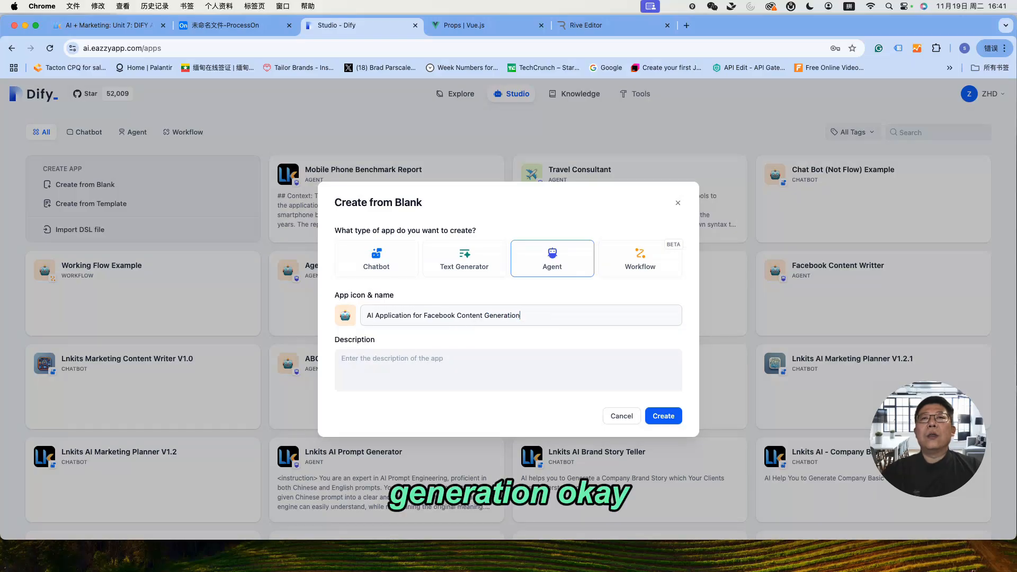
Step: View the emoji and image upload options for the app icon, then dismiss the icon picker
left_click(347, 322)
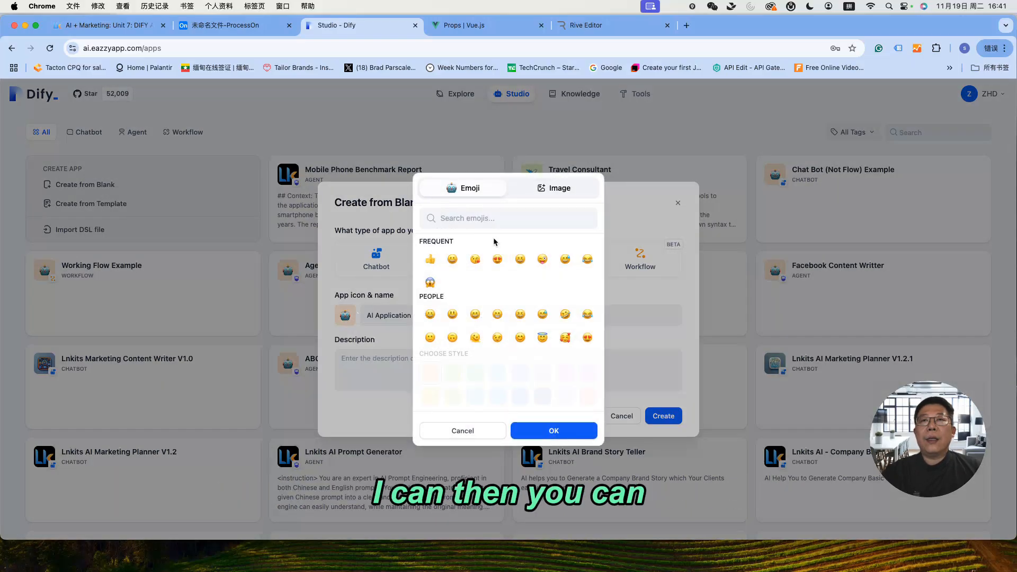
left_click(554, 189)
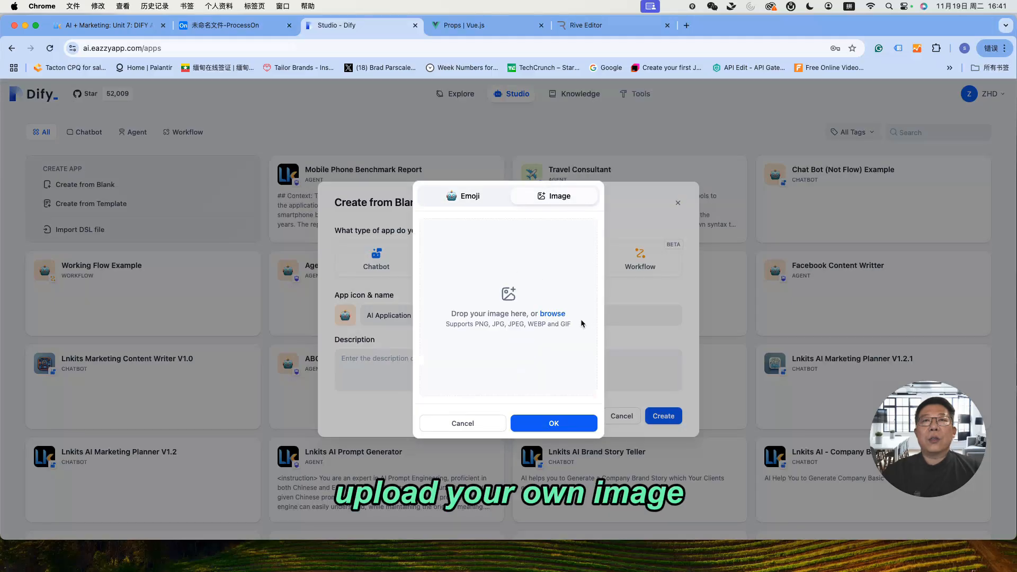
left_click(465, 197)
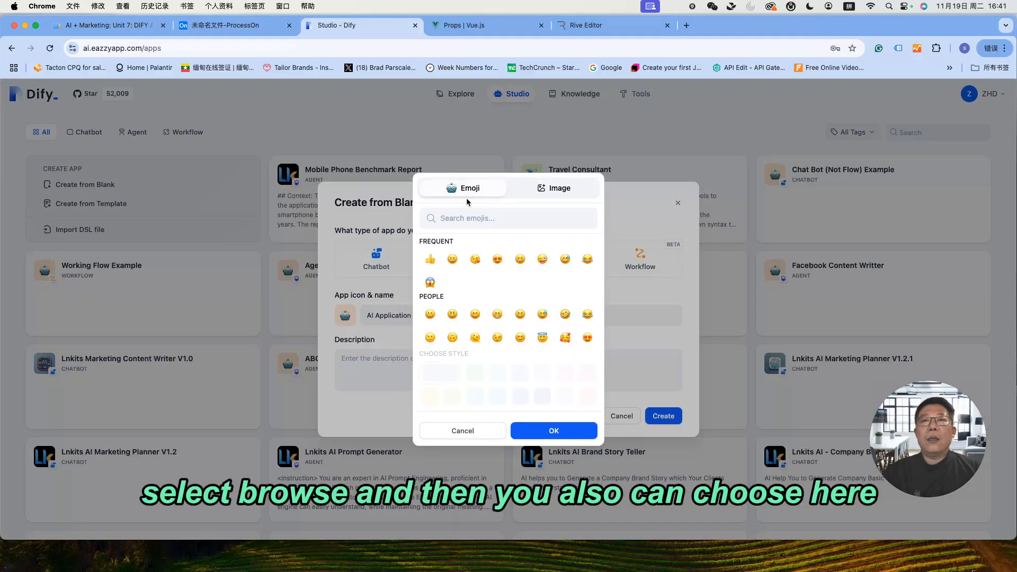
left_click(464, 431)
Step: Create the agent app from the completed form
left_click(395, 372)
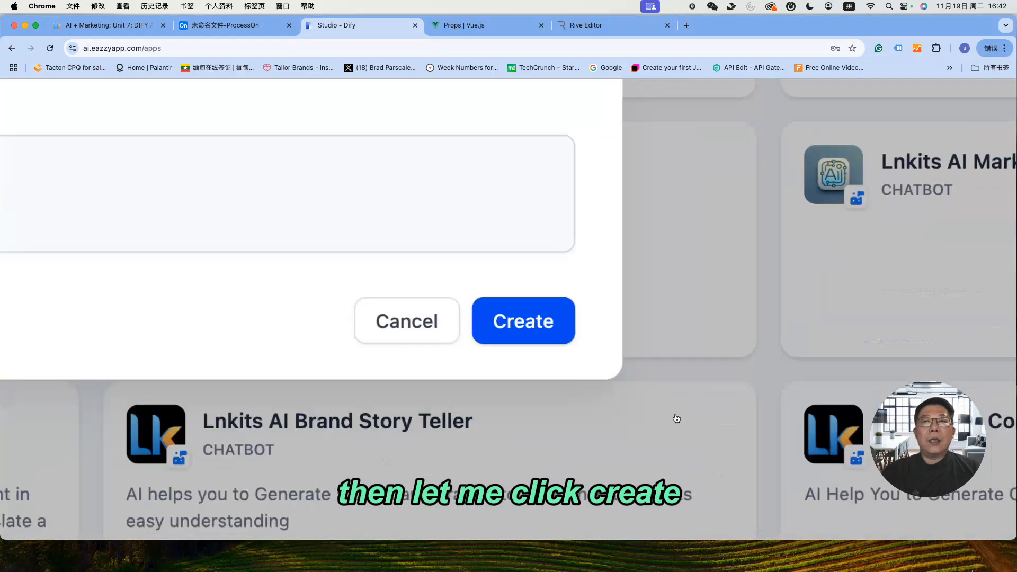
left_click(669, 416)
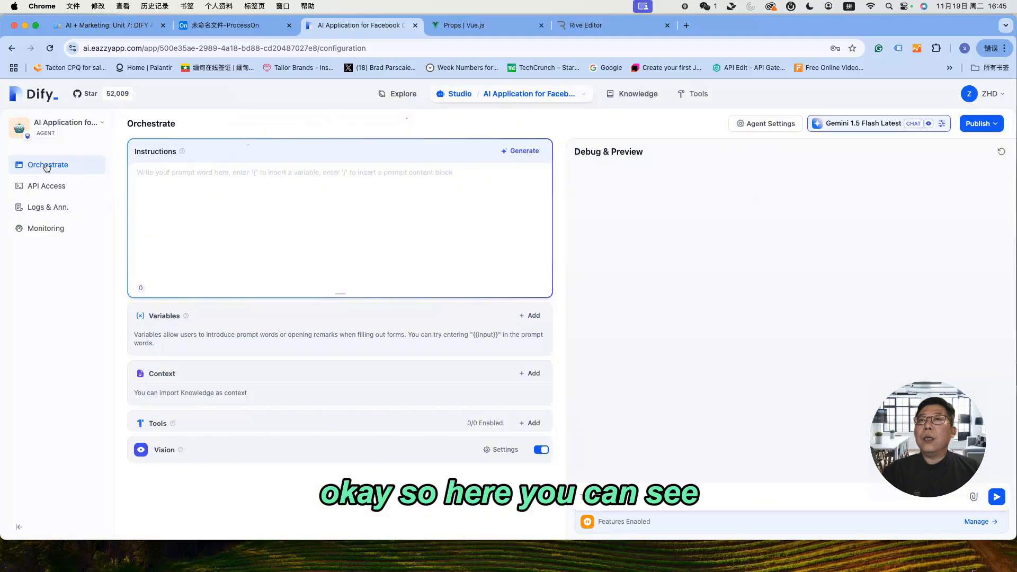
Step: Circle the Instructions heading with the annotation pen and handwrite "Prompt" beside it
left_click_drag(207, 145, 140, 141)
left_click(148, 150)
double_click(148, 151)
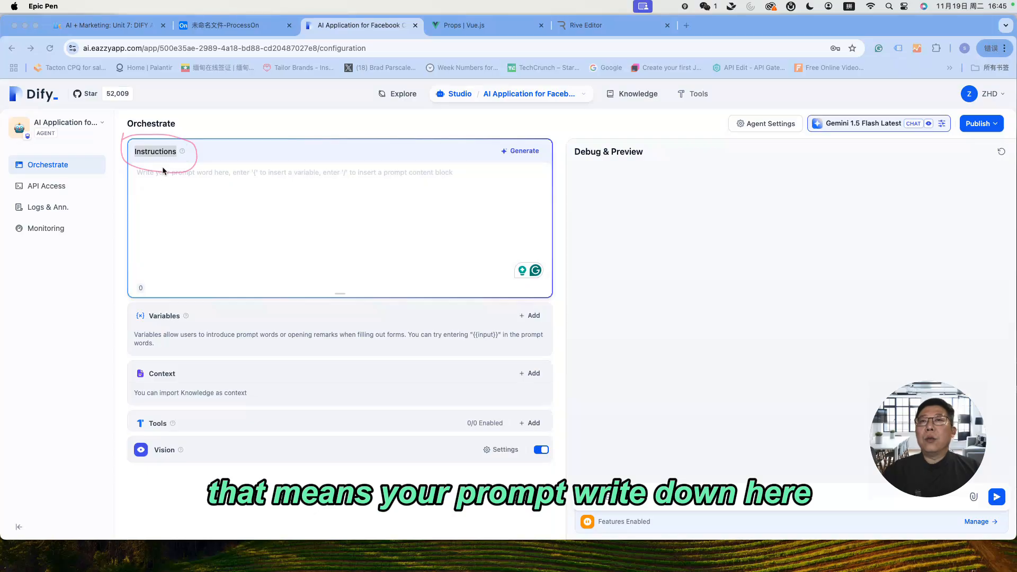
mouse_move(217, 147)
left_mouse_down()
mouse_move(215, 175)
mouse_move(205, 158)
mouse_move(265, 162)
left_mouse_up()
left_click_drag(267, 164, 292, 165)
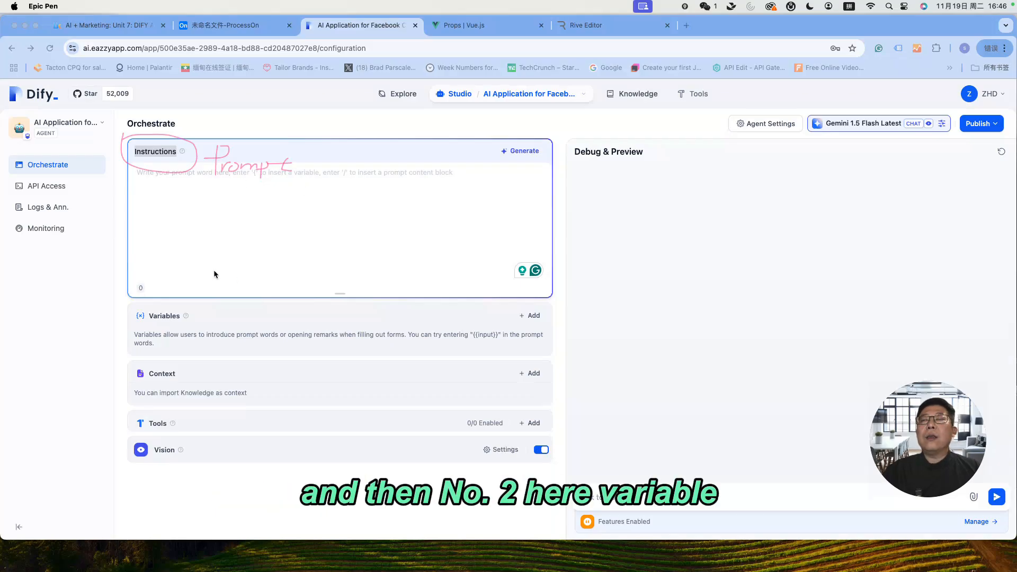
Step: Circle the Variables heading with the annotation pen and draw two stars and a check mark beside it
mouse_move(138, 328)
left_mouse_down()
mouse_move(211, 325)
mouse_move(167, 299)
mouse_move(133, 318)
mouse_move(139, 333)
left_mouse_up()
mouse_move(221, 309)
left_mouse_down()
mouse_move(236, 302)
mouse_move(238, 318)
mouse_move(229, 312)
mouse_move(241, 303)
mouse_move(268, 318)
mouse_move(275, 302)
left_mouse_up()
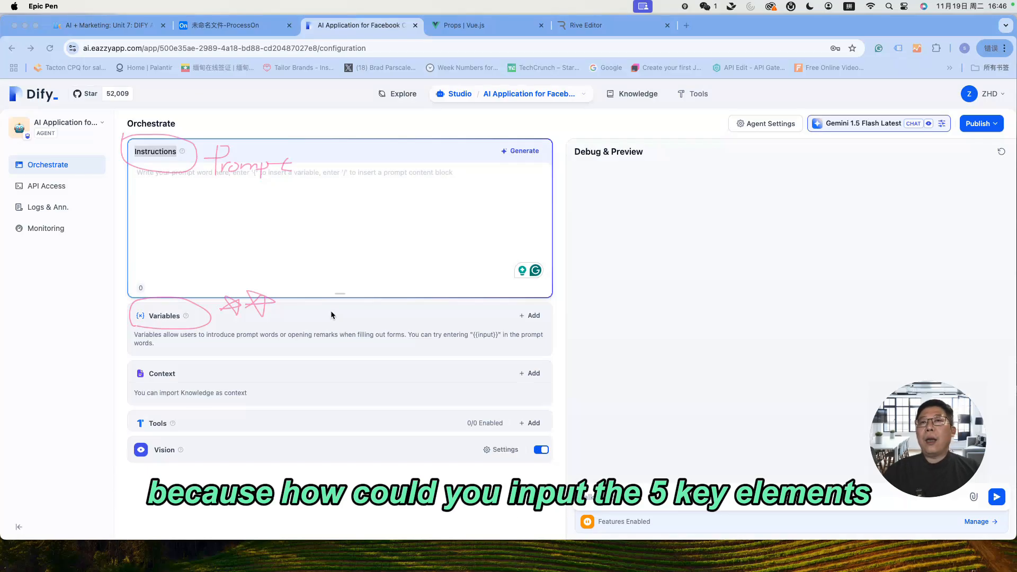
mouse_move(300, 320)
left_mouse_down()
mouse_move(309, 332)
mouse_move(335, 306)
left_mouse_up()
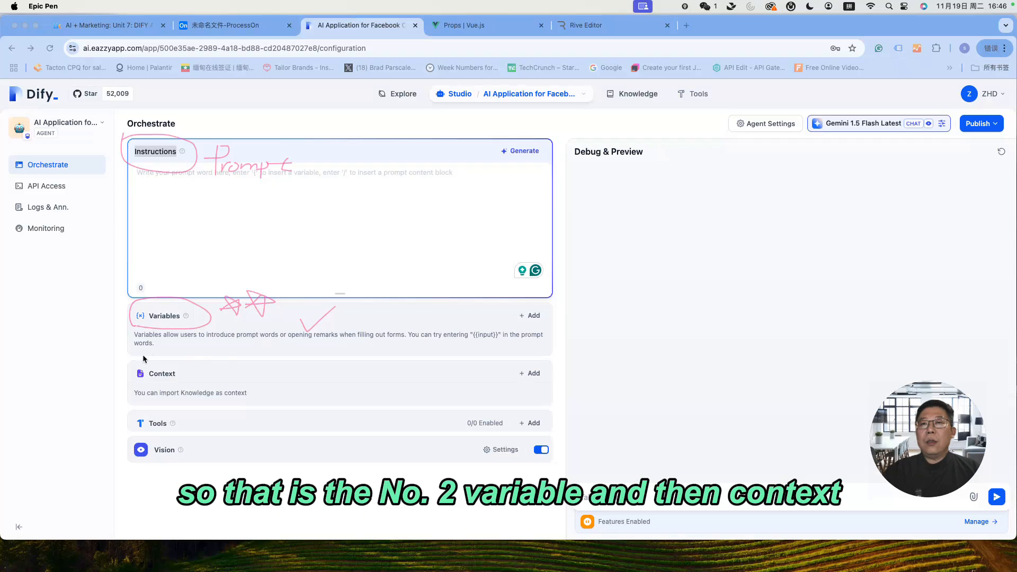
Step: Circle the Context and Vision headings with the annotation pen and draw check marks beside Tools and the Vision switch
left_click_drag(142, 355, 147, 383)
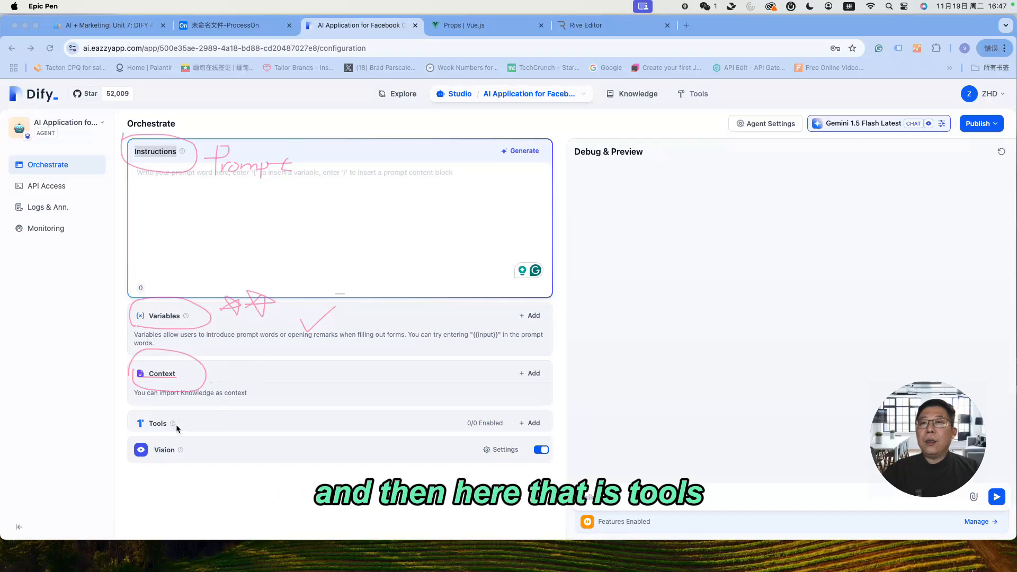
left_click_drag(180, 423, 202, 419)
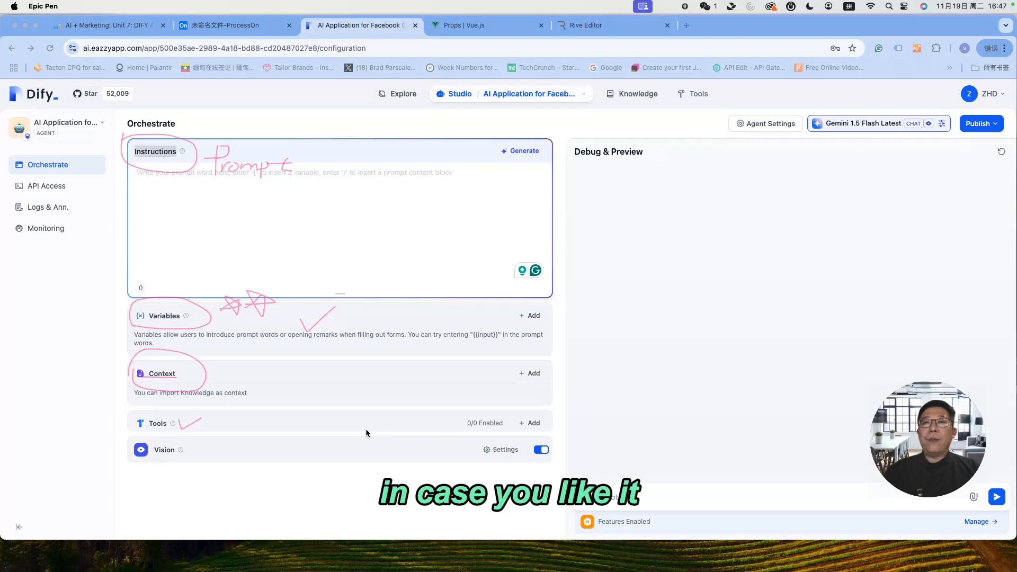
mouse_move(150, 439)
left_mouse_down()
mouse_move(143, 473)
mouse_move(172, 436)
mouse_move(130, 441)
left_mouse_up()
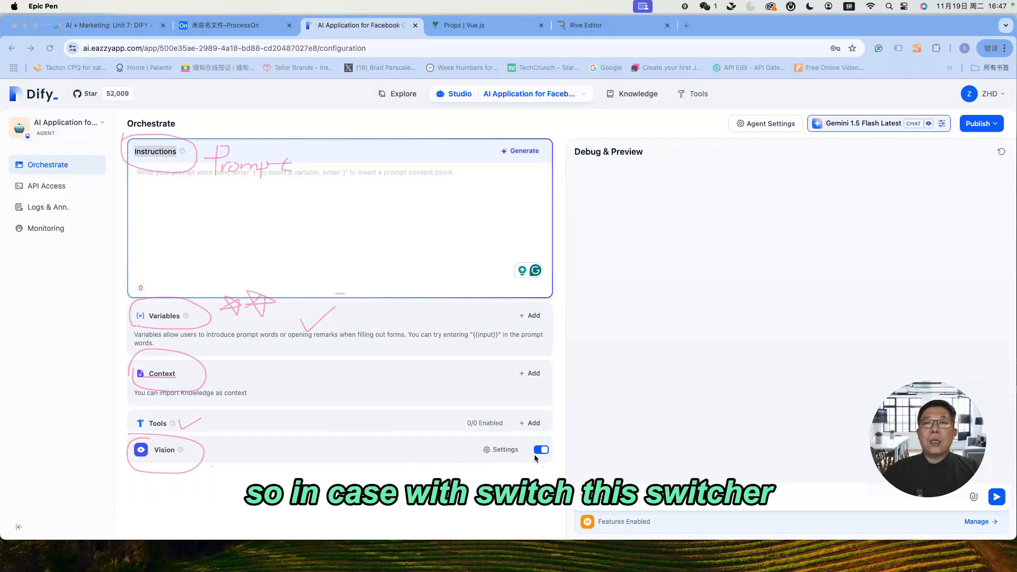
left_click_drag(550, 456, 564, 440)
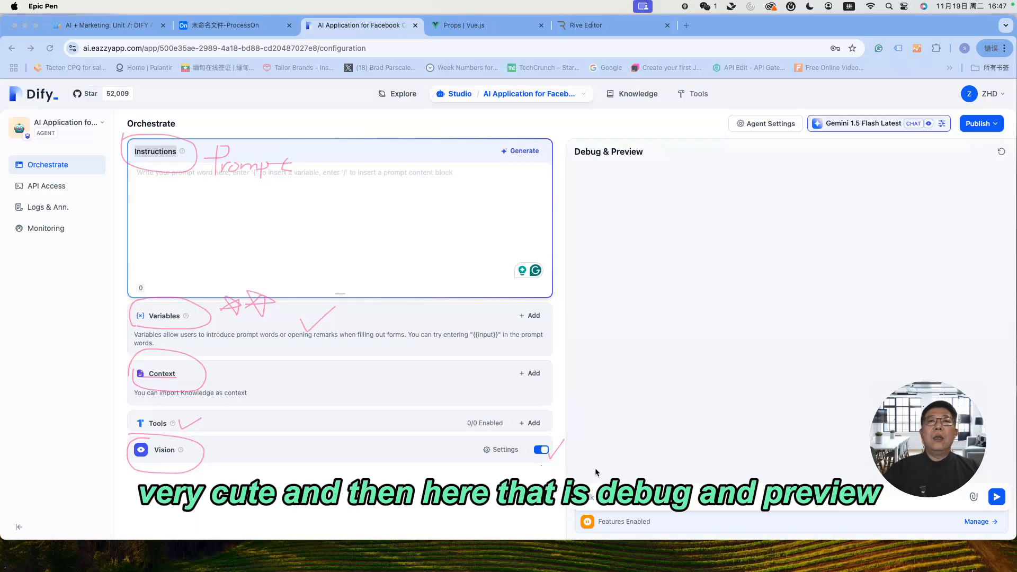
Step: Underline and circle the Debug & Preview heading with the annotation pen and handwrite "Test" below it
left_click_drag(576, 165, 651, 165)
mouse_move(580, 168)
left_mouse_down()
mouse_move(640, 170)
mouse_move(583, 129)
mouse_move(574, 166)
mouse_move(652, 179)
left_mouse_up()
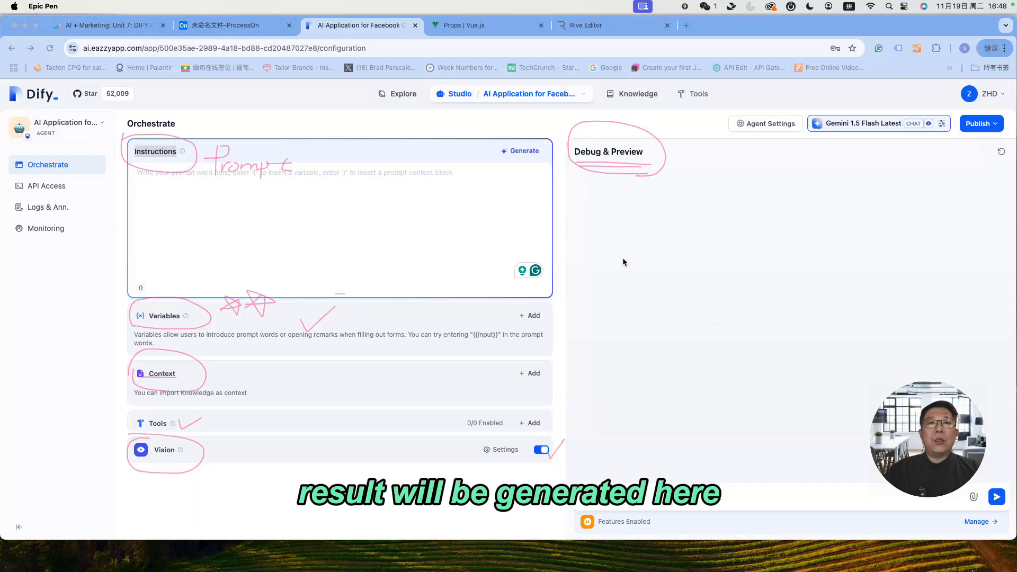
mouse_move(597, 203)
left_mouse_down()
mouse_move(620, 204)
mouse_move(647, 228)
mouse_move(685, 231)
left_mouse_up()
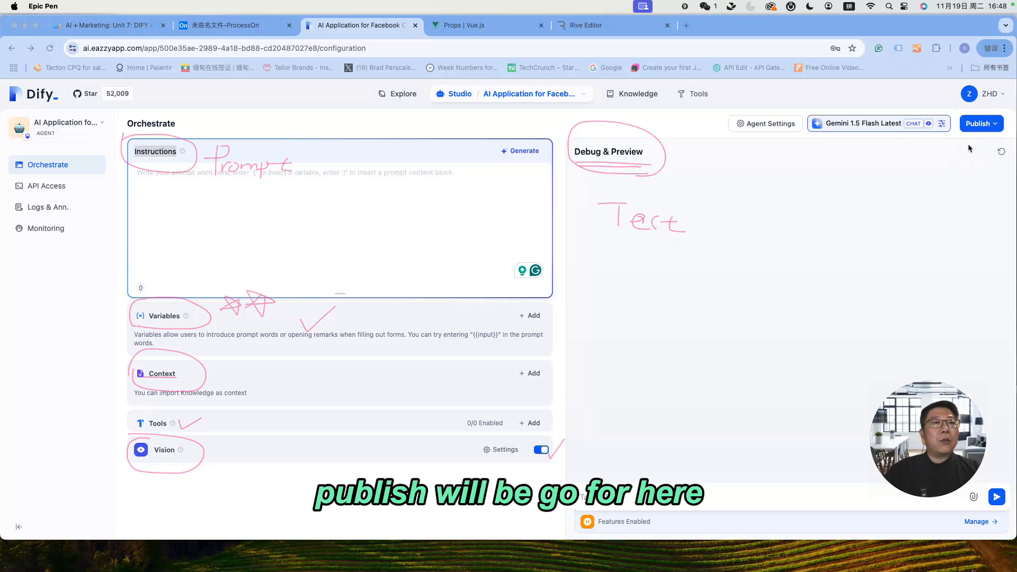
Step: Draw a check mark under Publish and circle the Agent Settings and Gemini 1.5 Flash Latest model selector with the annotation pen
left_click_drag(974, 151, 992, 137)
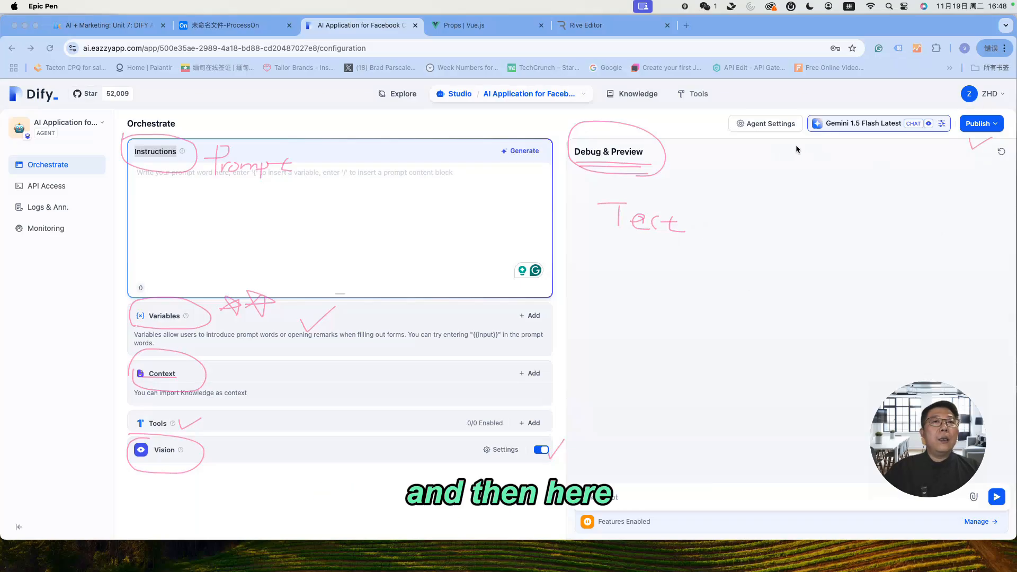
mouse_move(735, 135)
left_mouse_down()
mouse_move(874, 158)
mouse_move(954, 142)
mouse_move(884, 104)
mouse_move(758, 101)
mouse_move(726, 129)
mouse_move(747, 138)
left_mouse_up()
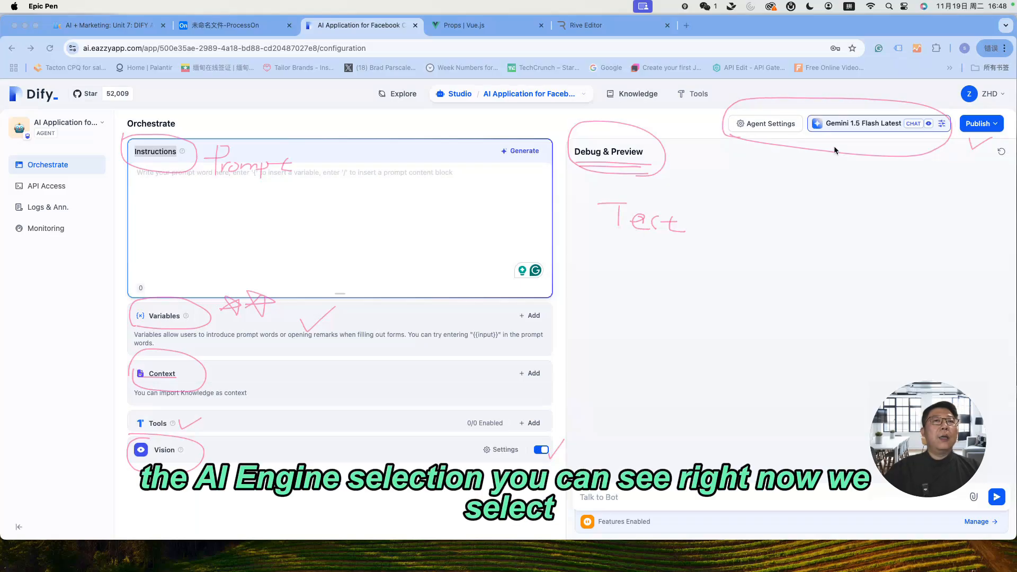
mouse_move(835, 135)
left_mouse_down()
mouse_move(842, 146)
mouse_move(857, 135)
left_mouse_up()
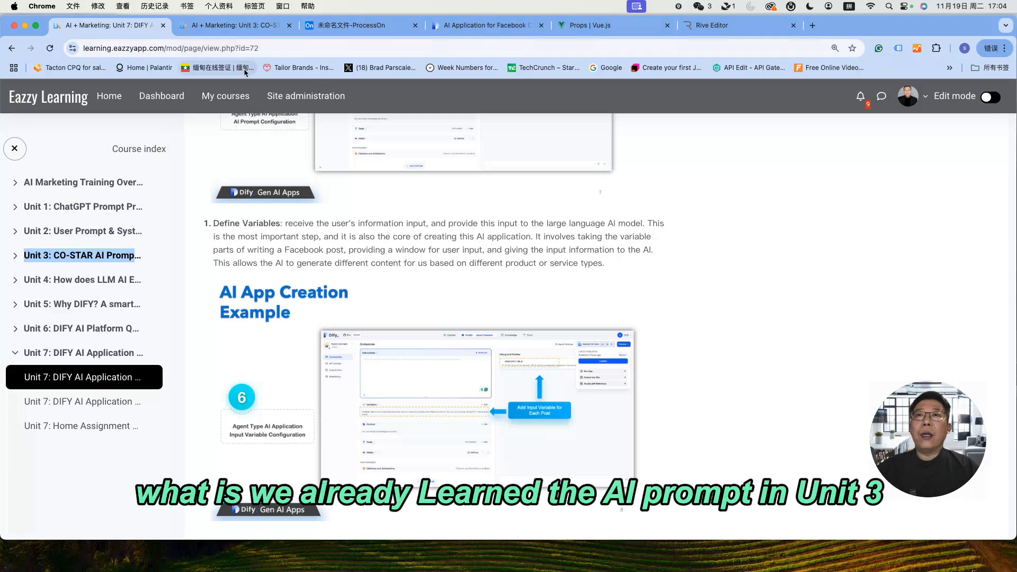
Step: Open the Unit 3 CO-STAR lesson and review the Marketing Goal Definition and Product or Service Introduction in the 3.3 example prompt
left_click(247, 30)
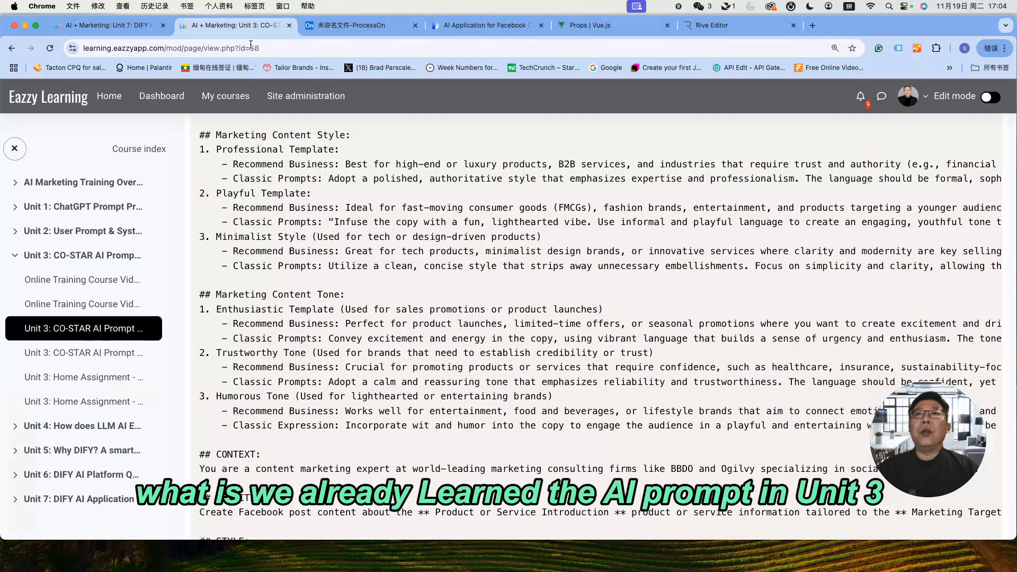
scroll(512, 295, "up", 5)
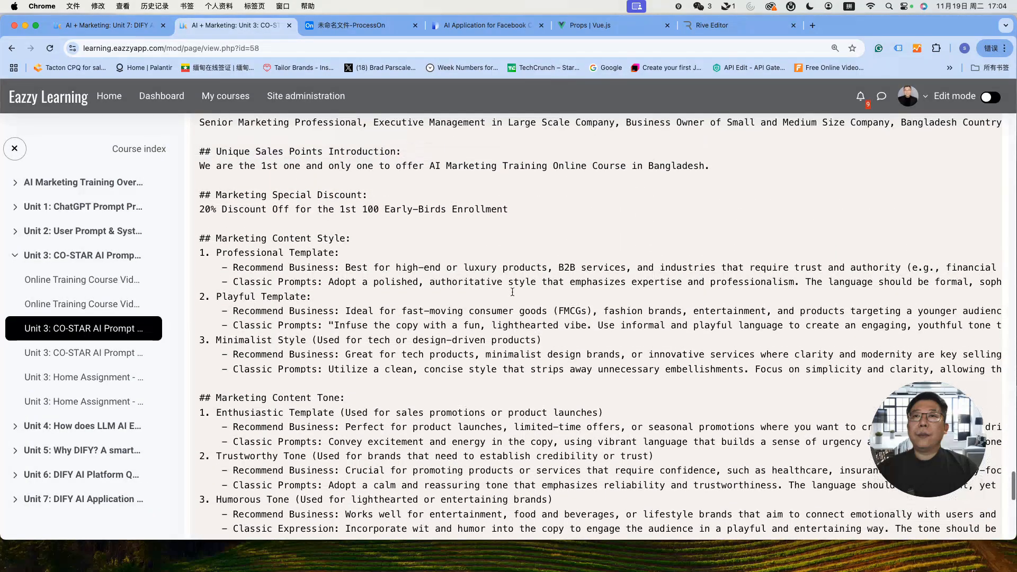
scroll(512, 295, "up", 6)
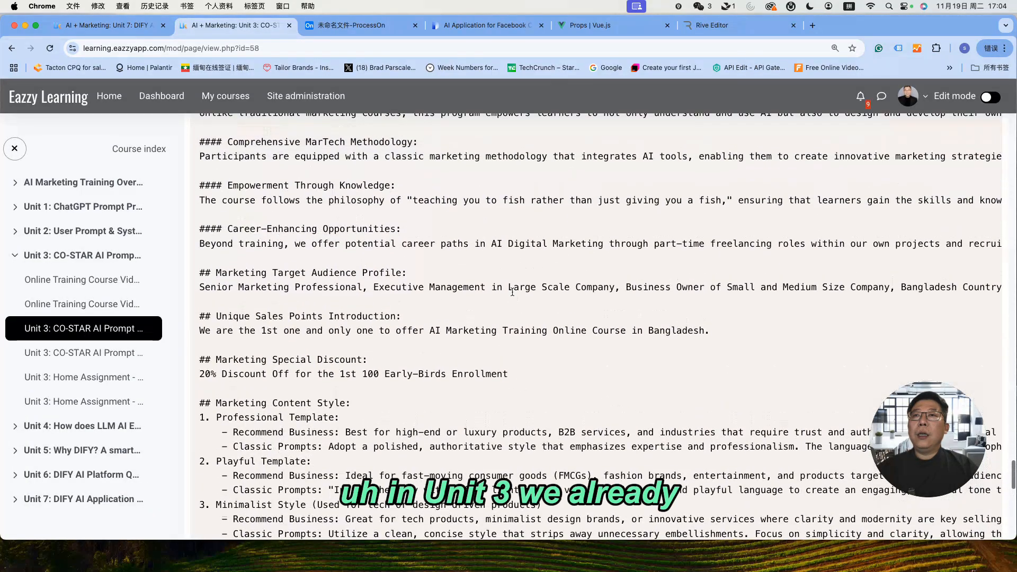
scroll(512, 292, "up", 4)
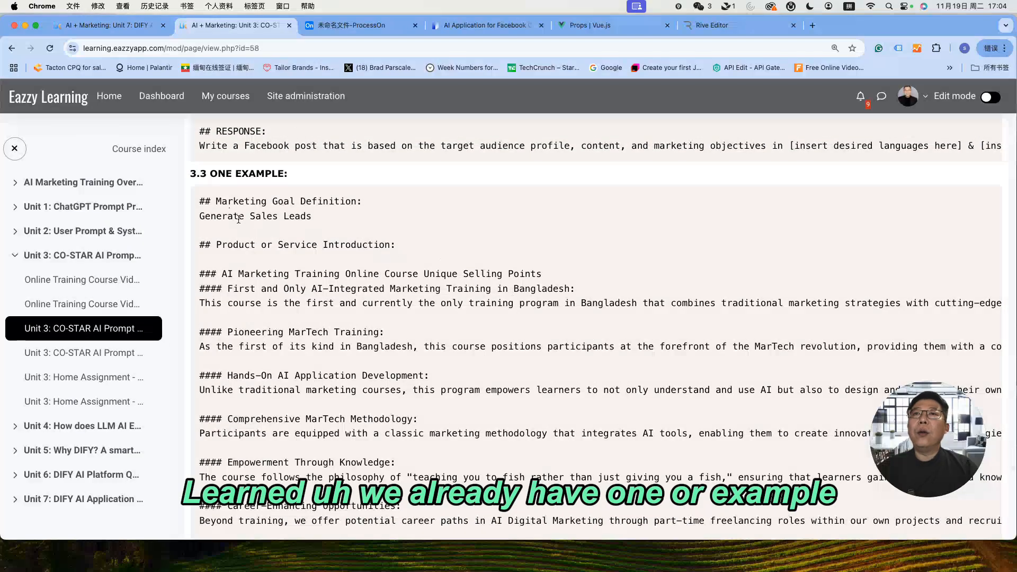
left_click_drag(215, 202, 365, 200)
left_click(366, 200)
scroll(222, 190, "down", 2)
left_click_drag(216, 199, 390, 197)
left_click(398, 221)
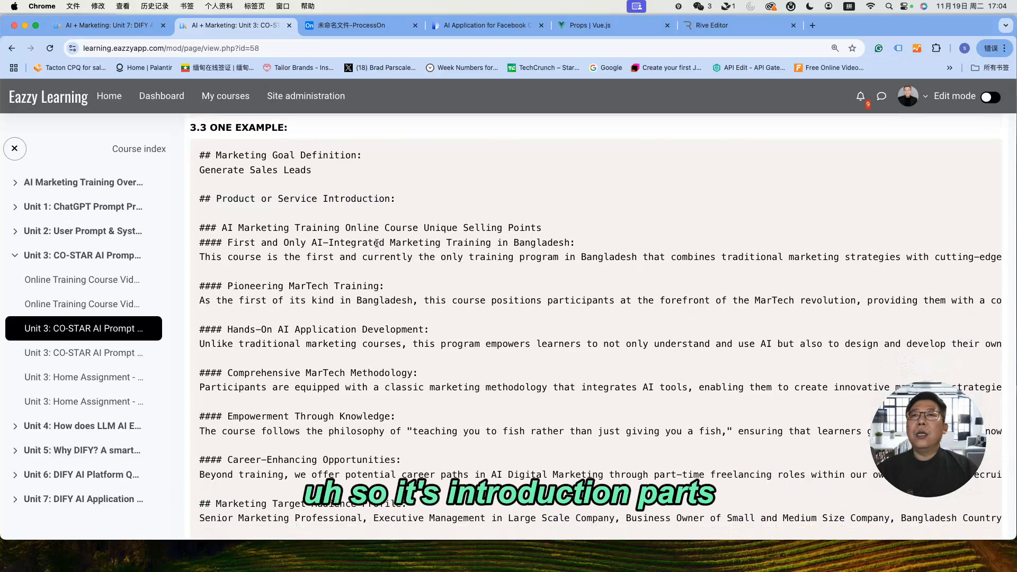
Step: Review the example's Marketing Target Audience Profile and Unique Sales Points Introduction, and examine the input variables in the ProcessOn diagram
scroll(377, 242, "down", 3)
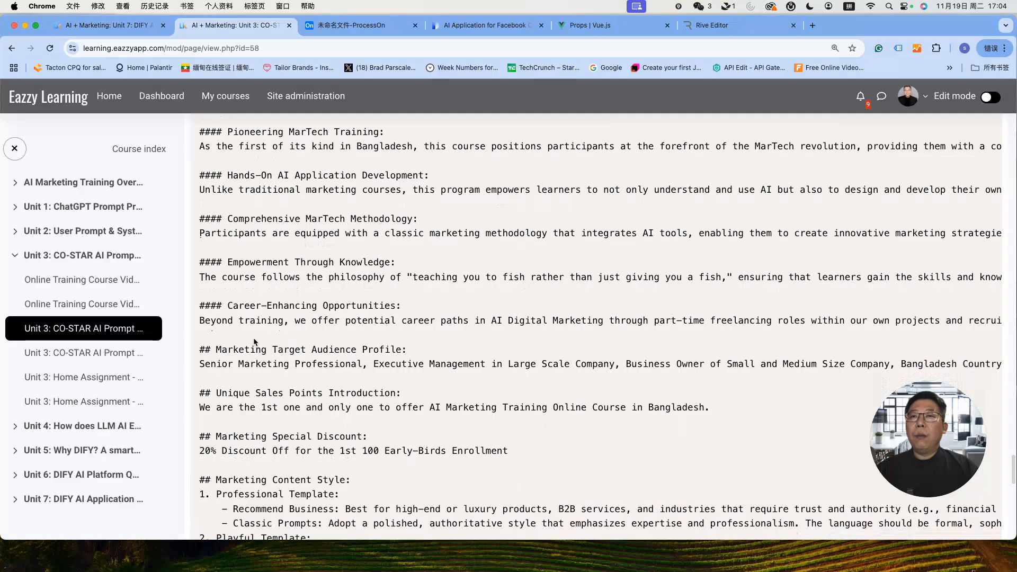
left_click_drag(216, 350, 420, 350)
left_click(430, 356)
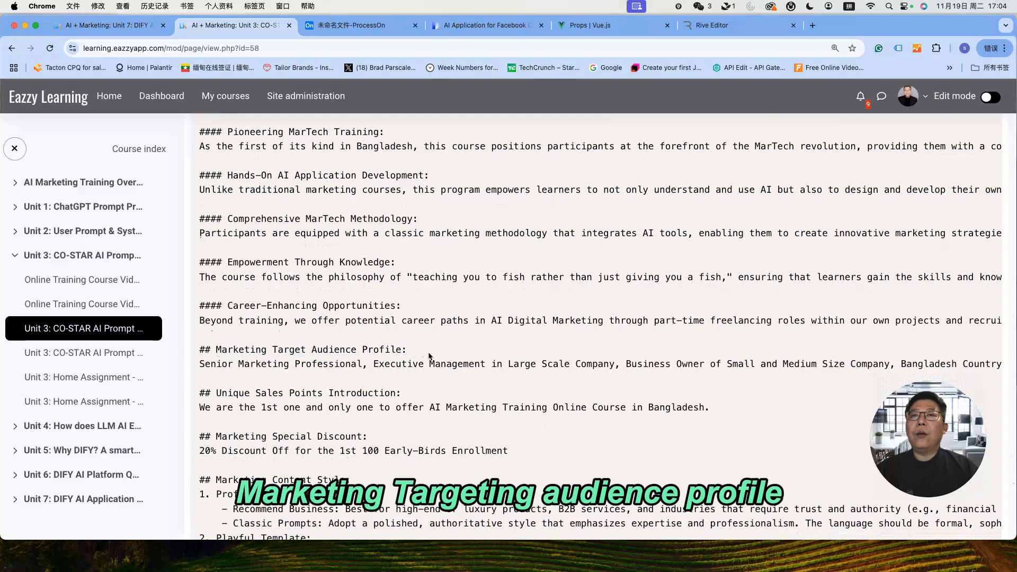
scroll(430, 356, "down", 3)
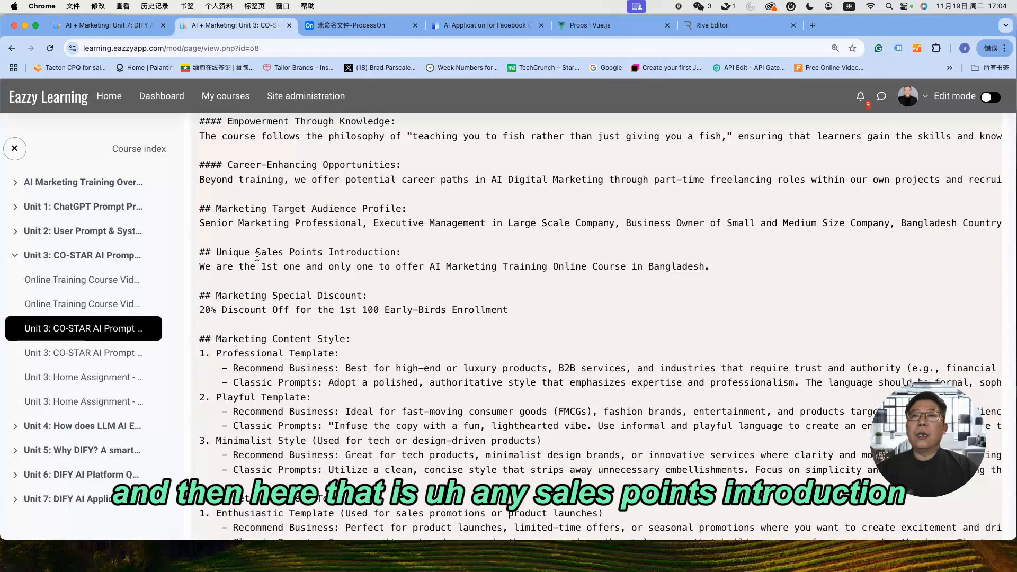
left_click_drag(217, 252, 409, 252)
left_click(404, 270)
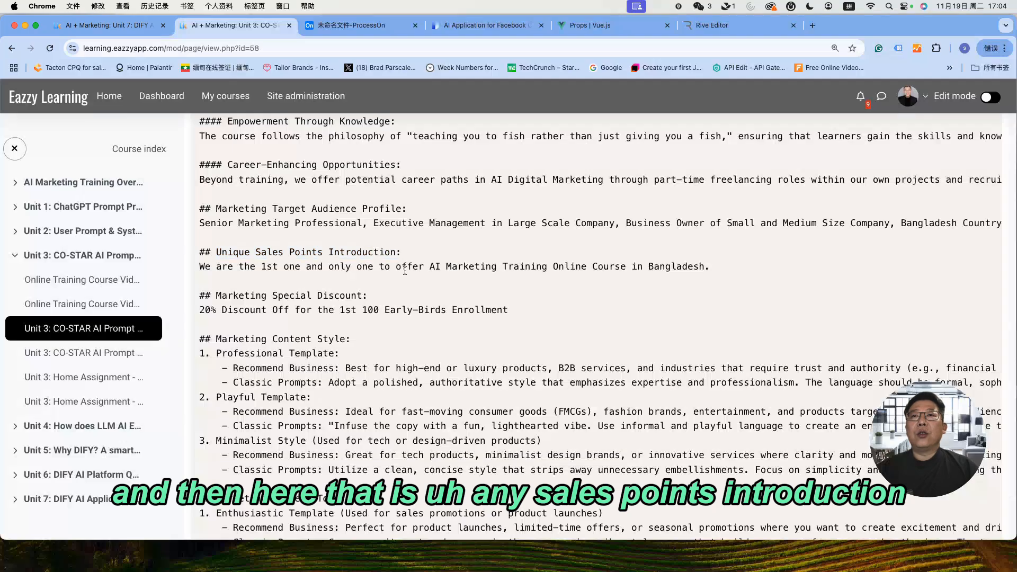
left_click(369, 27)
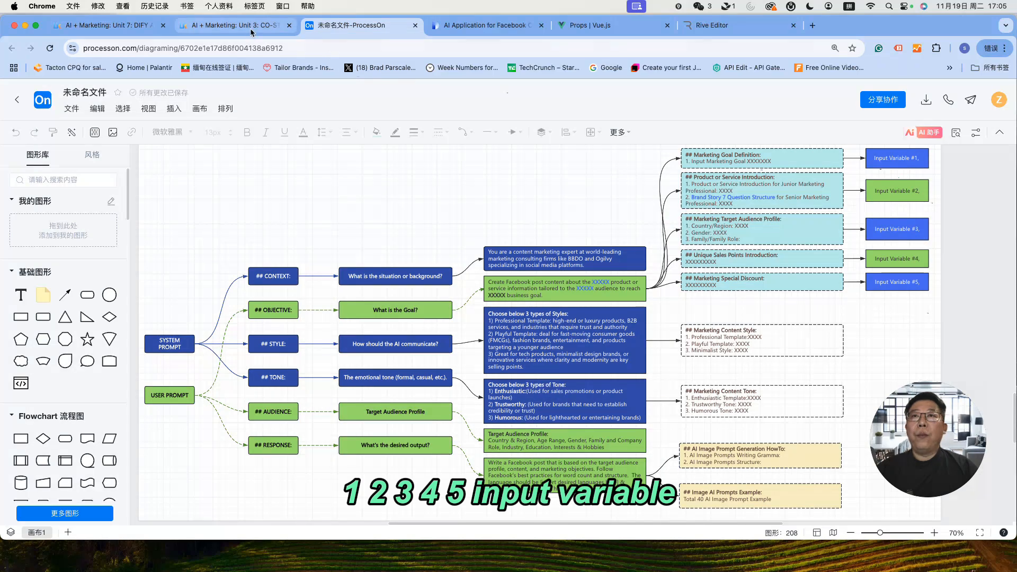
Step: Return to the Unit 3 lesson and select the 3.3 example prompt text through the end of its RESPONSE section
left_click(235, 25)
scroll(386, 311, "up", 10)
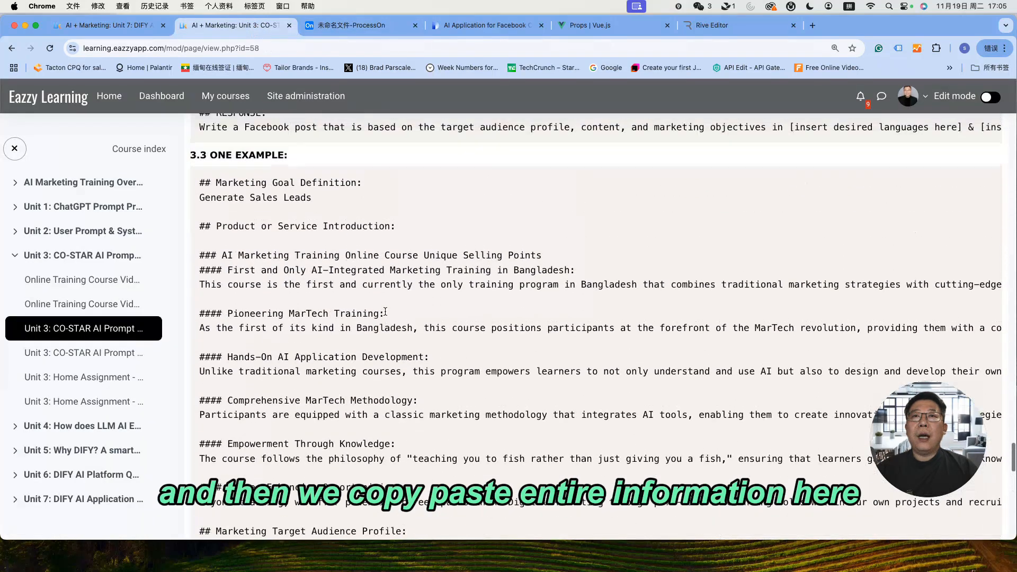
left_click_drag(199, 244, 313, 259)
scroll(707, 414, "down", 3)
scroll(707, 410, "down", 20)
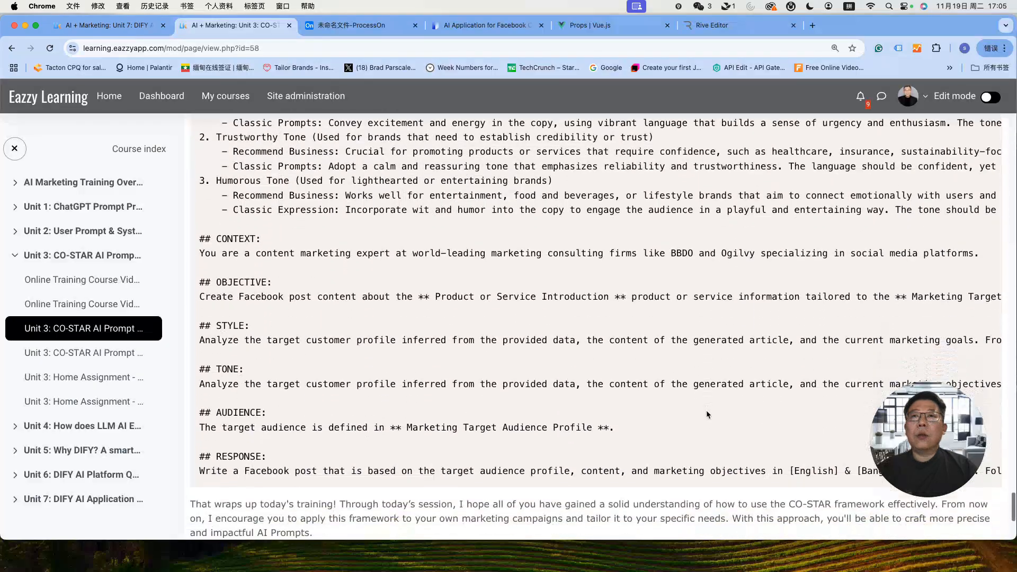
scroll(666, 361, "down", 5)
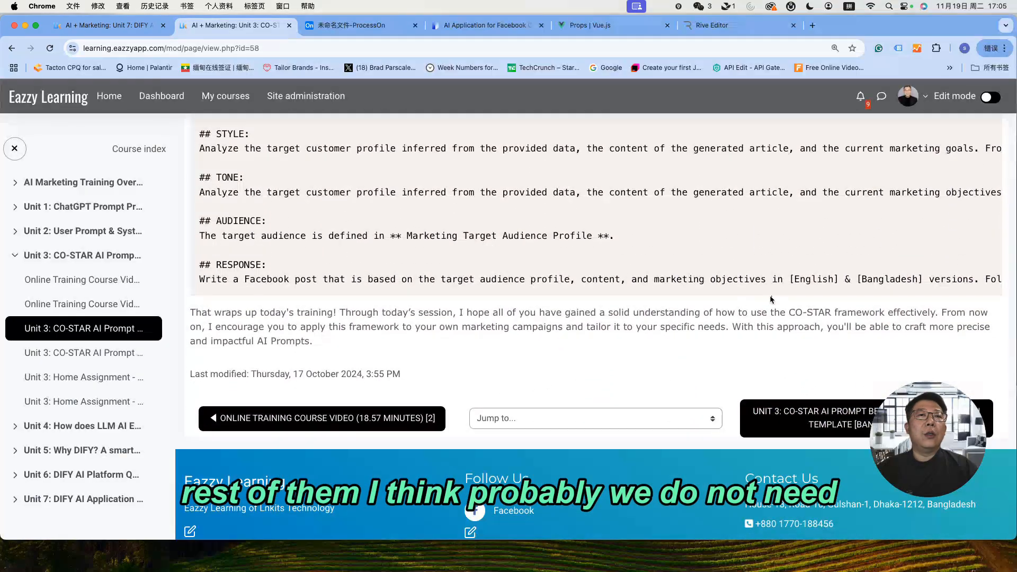
key("super+a")
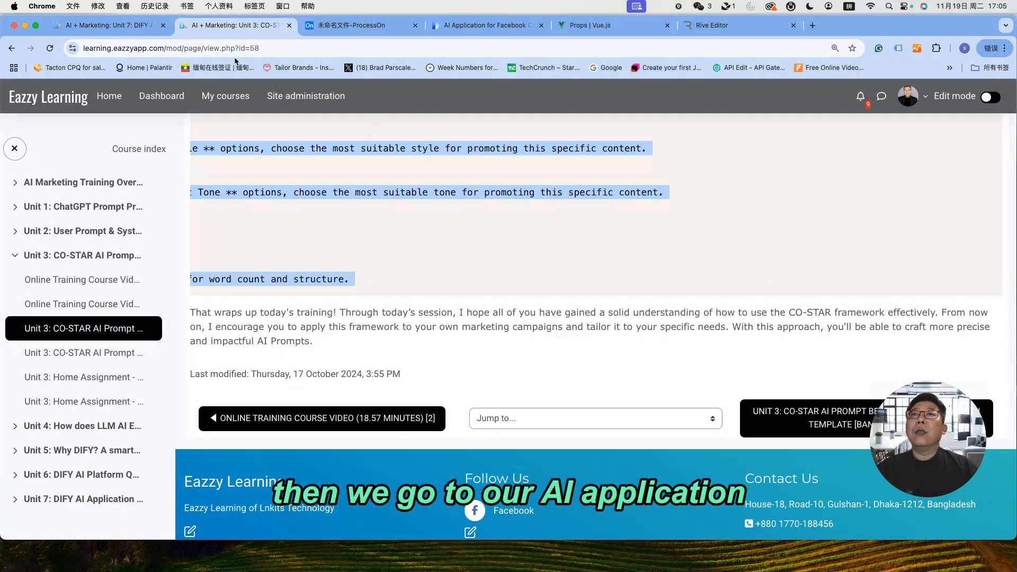
Step: Paste the copied example prompt into the Facebook content app's Instructions and check its opening Marketing Goal Definition section
left_click(500, 27)
left_click(162, 174)
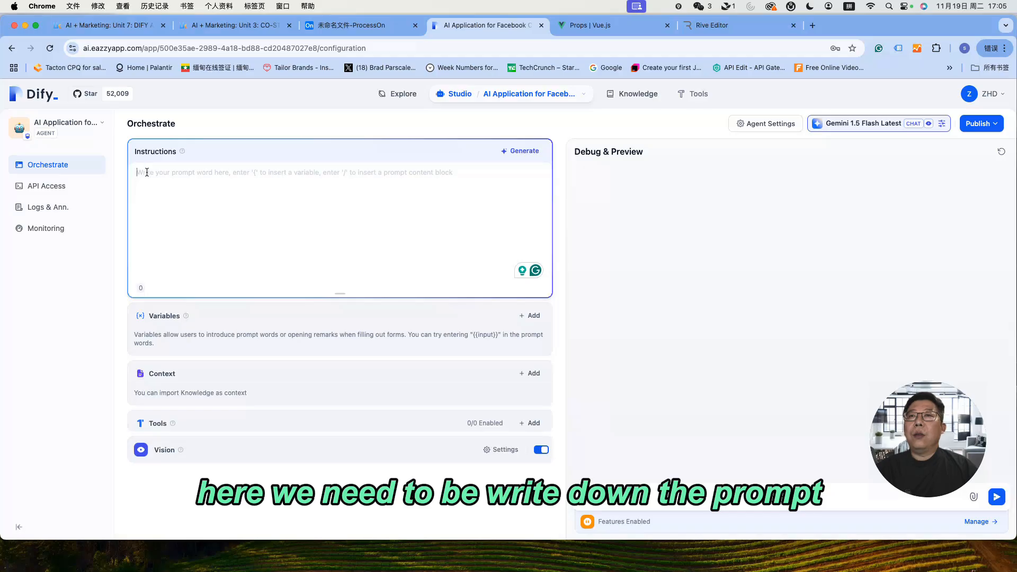
key("super+v")
scroll(283, 226, "up", 1)
scroll(283, 226, "up", 5)
scroll(284, 226, "up", 10)
scroll(285, 225, "up", 4)
left_click_drag(221, 183, 137, 174)
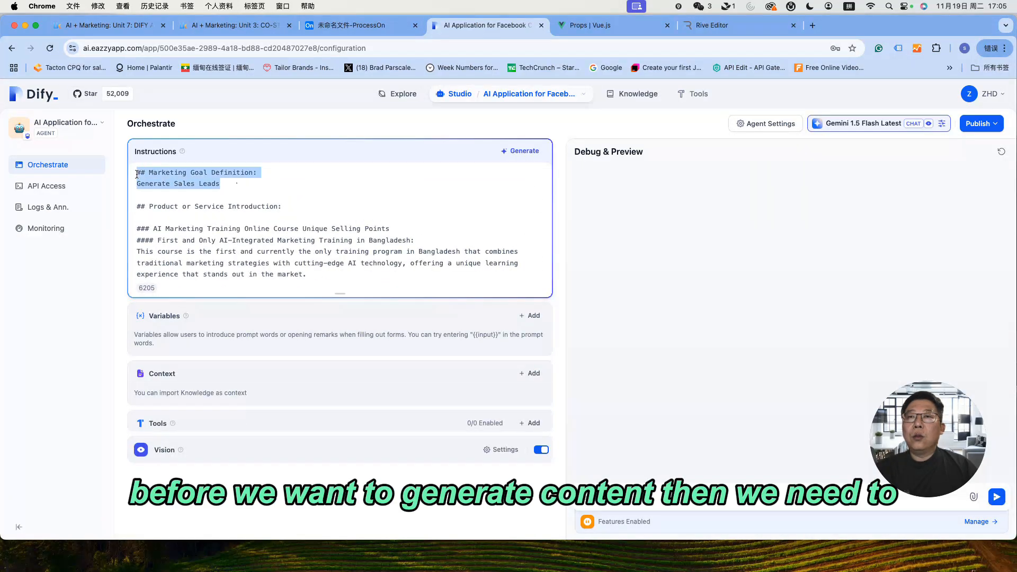
left_click(238, 186)
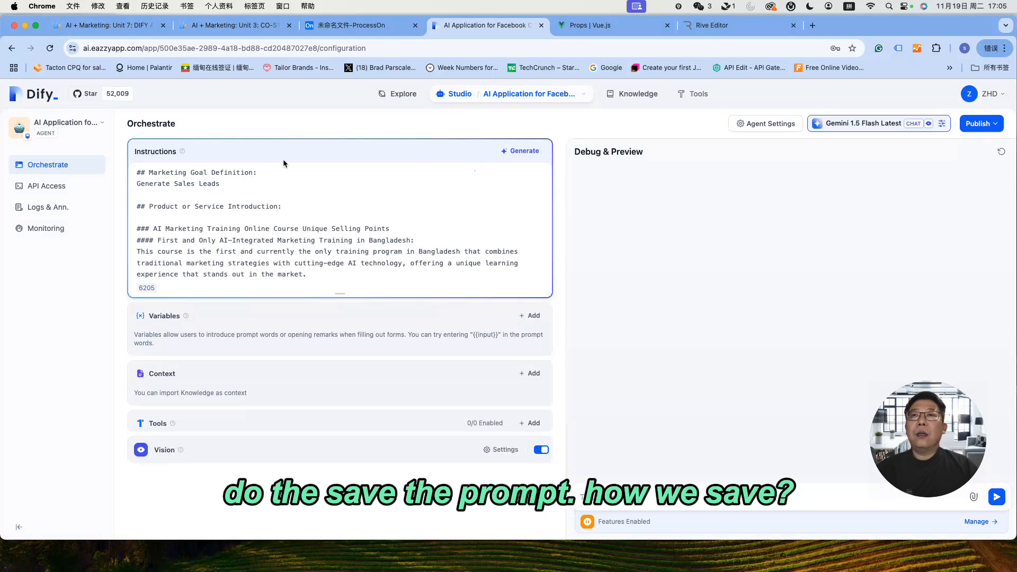
Step: Publish the updated app so the new instructions are saved
left_click(996, 125)
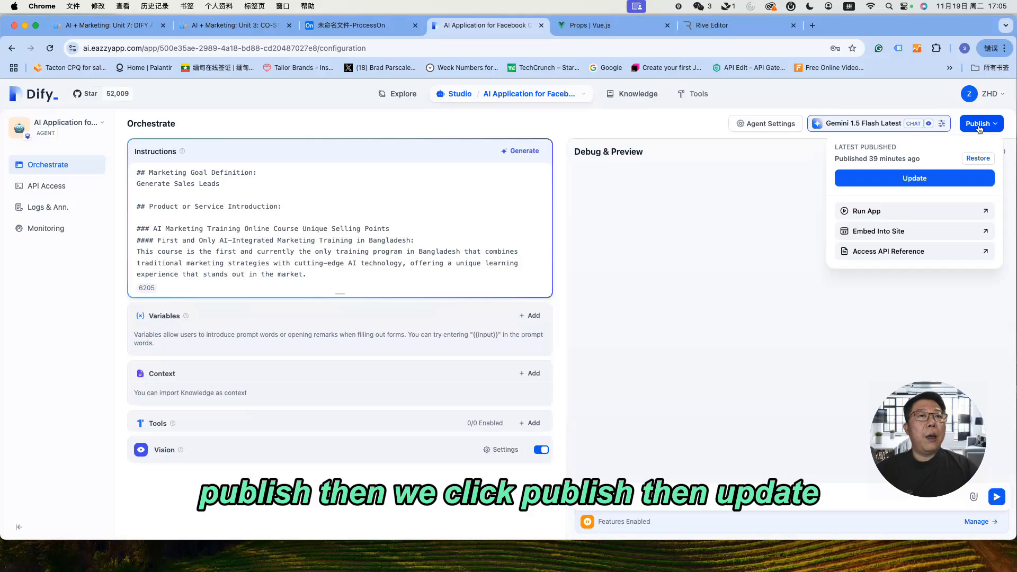
left_click(926, 180)
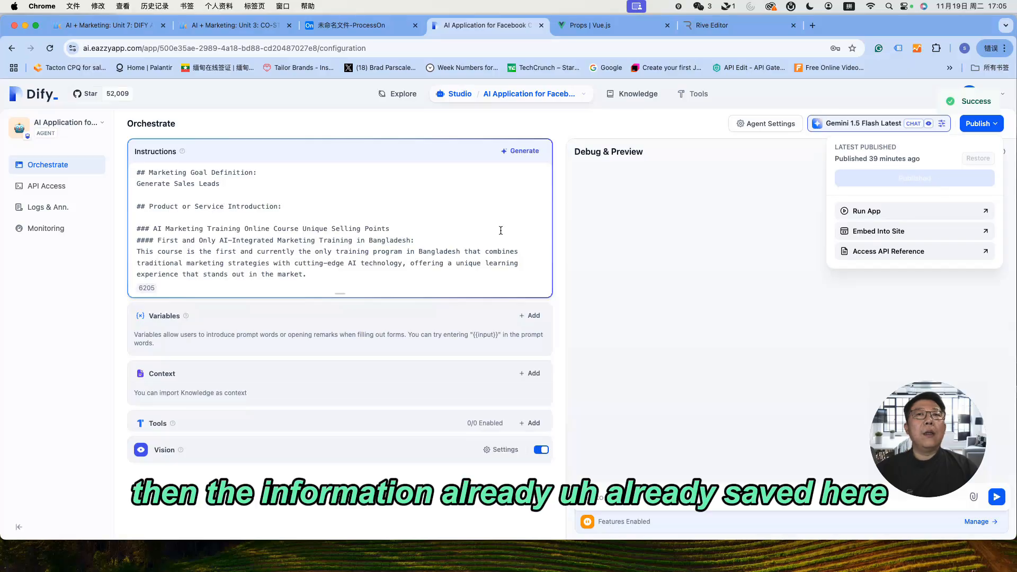
left_click(755, 240)
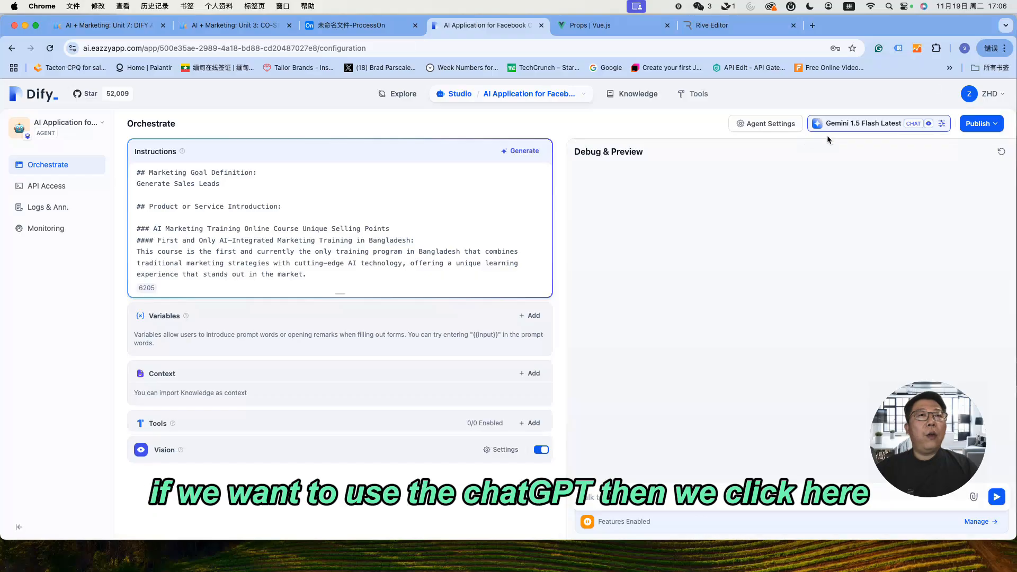
Step: Switch the app's model to gpt-4o-mini-2024-07-18 and load the Balanced parameter preset
left_click(942, 124)
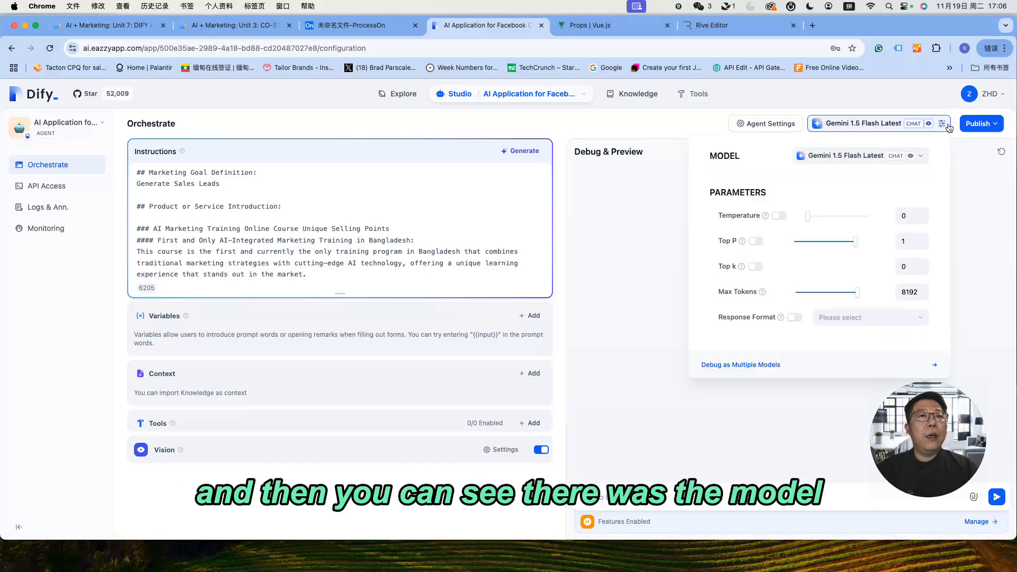
left_click_drag(710, 155, 742, 160)
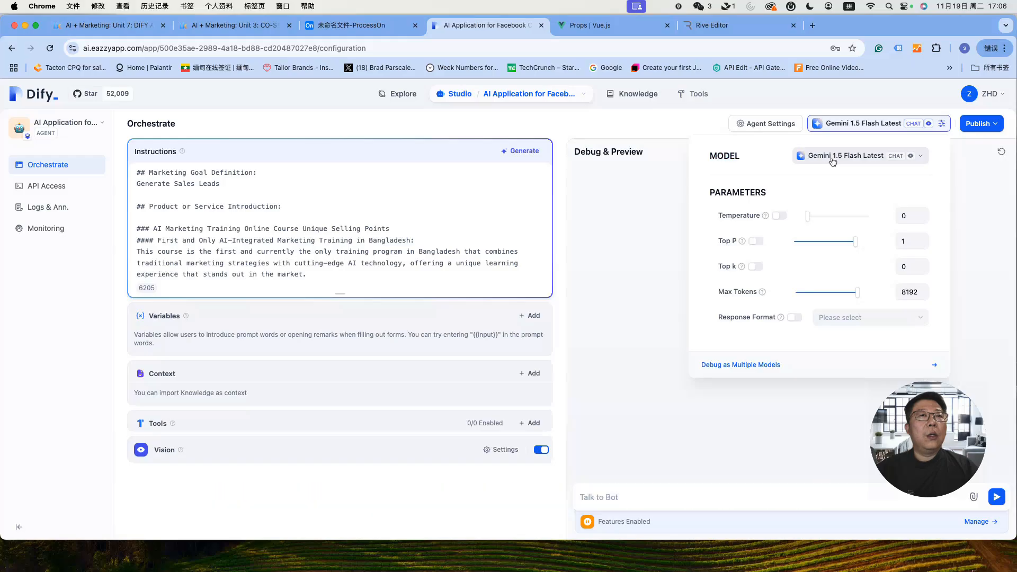
left_click(923, 158)
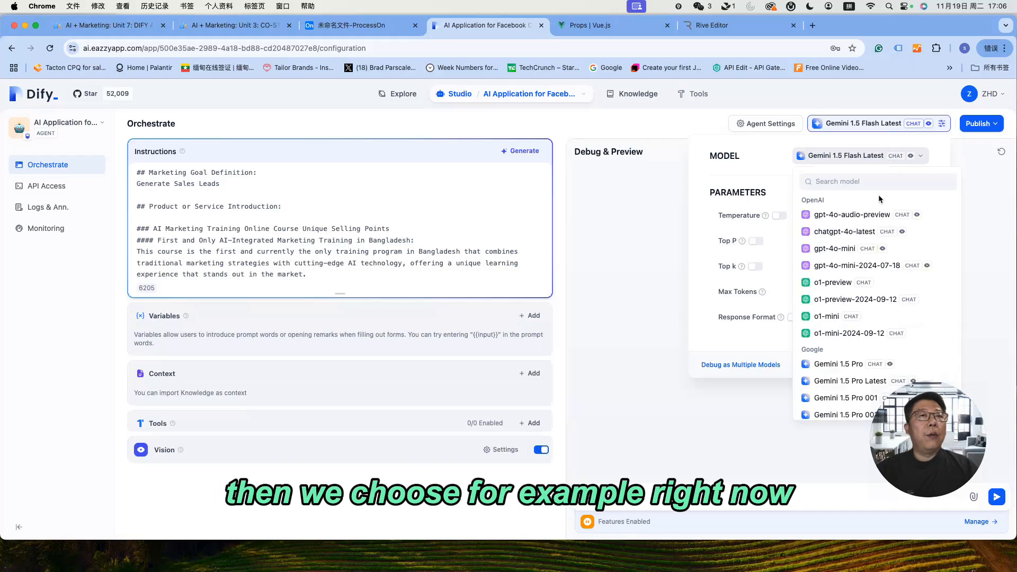
left_click(843, 266)
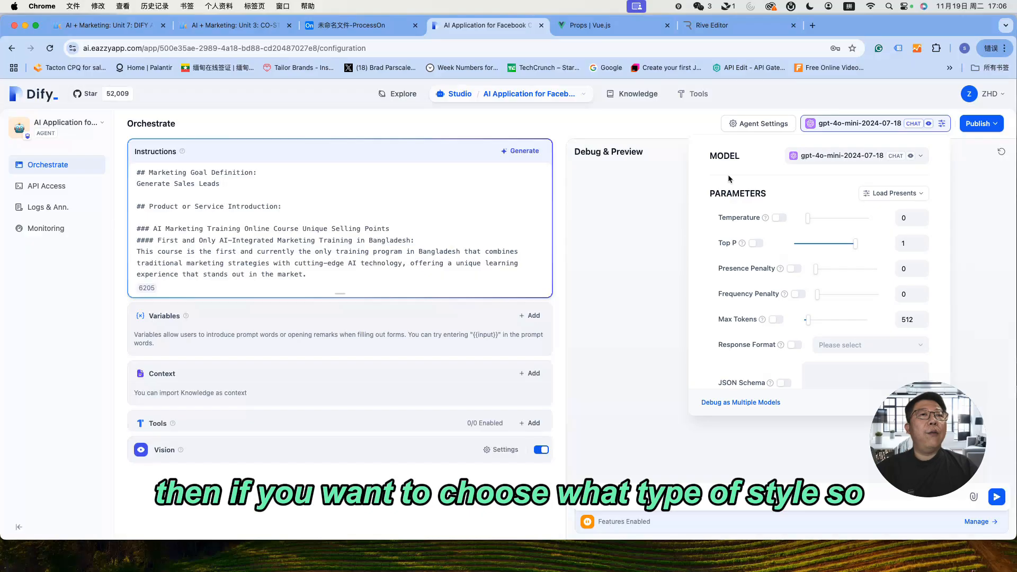
left_click(904, 197)
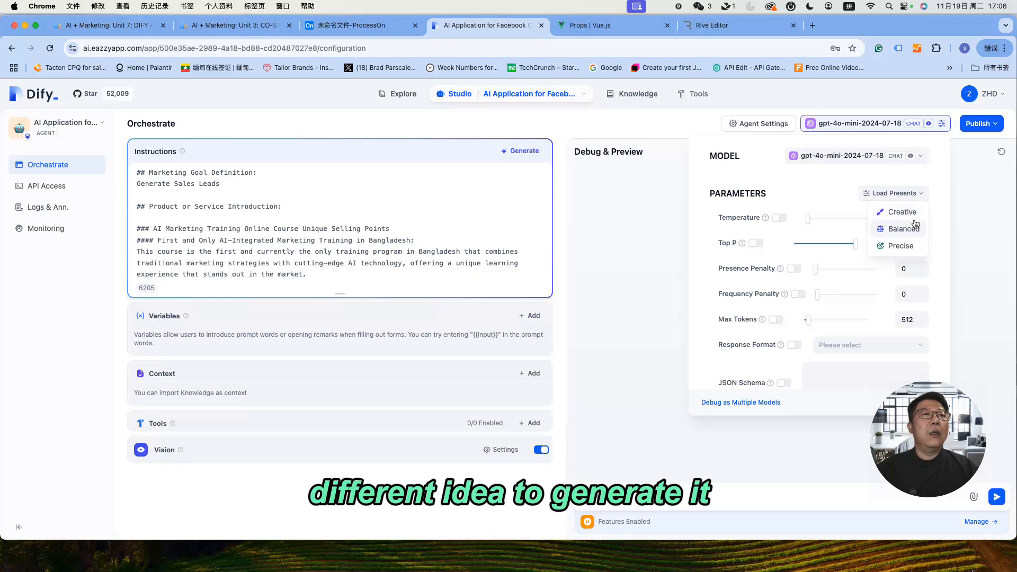
left_click(904, 230)
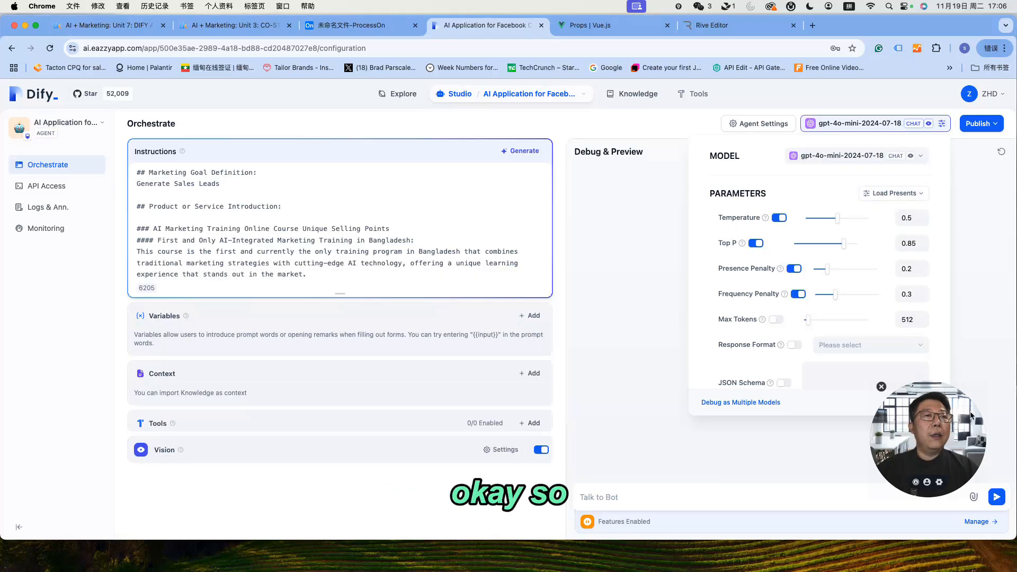
left_click(641, 234)
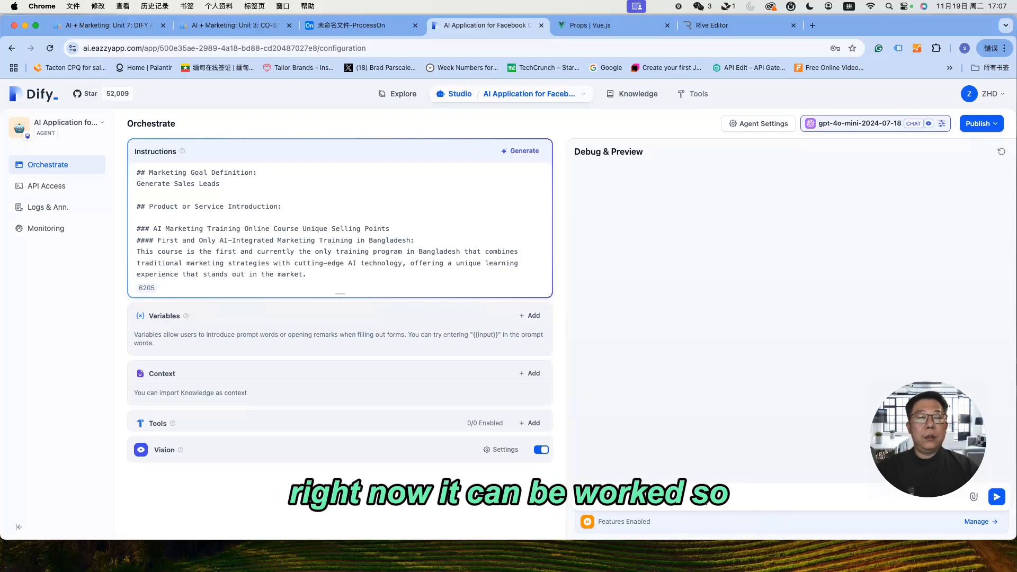
Step: Send the bot a test request for "facebook content" in the preview chat and review the generated English and Bangladesh posts
left_click(706, 499)
type("cr")
key("BackSpace")
key("BackSpace")
key("Caps_Lock")
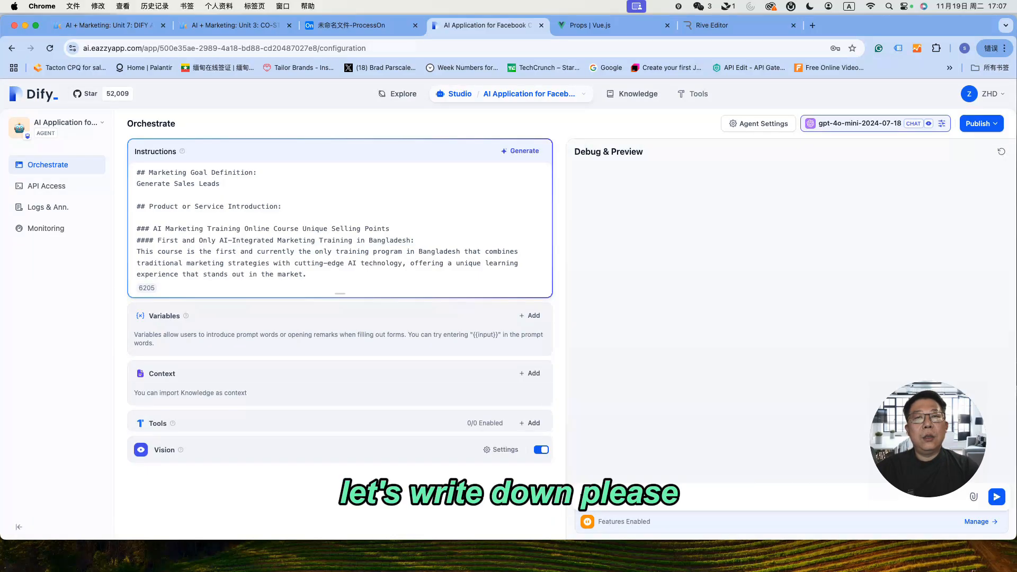
type("conten")
key("BackSpace")
key("BackSpace")
key("BackSpace")
key("BackSpace")
key("BackSpace")
key("BackSpace")
type("facebook content")
key("Return")
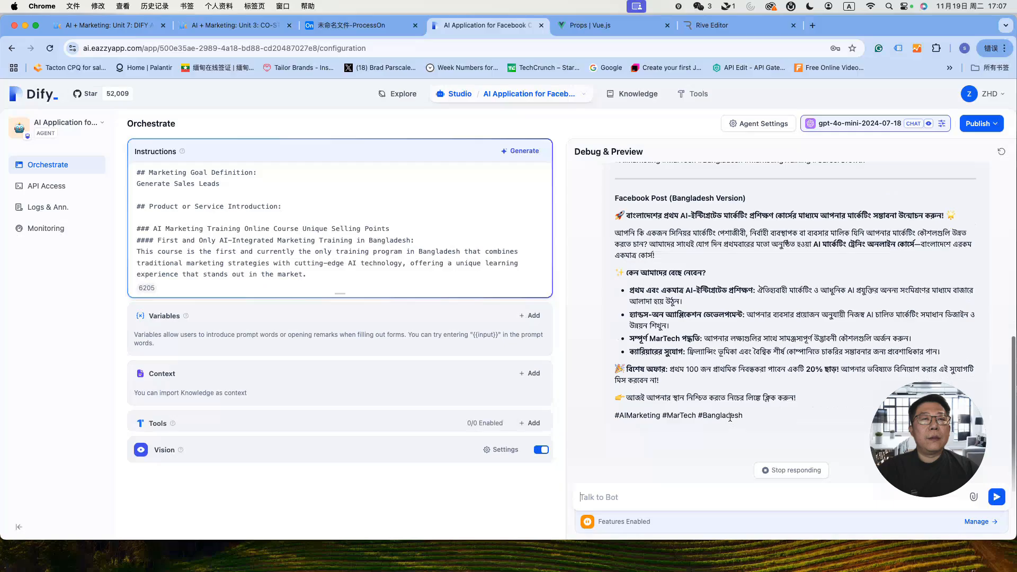
scroll(741, 382, "up", 10)
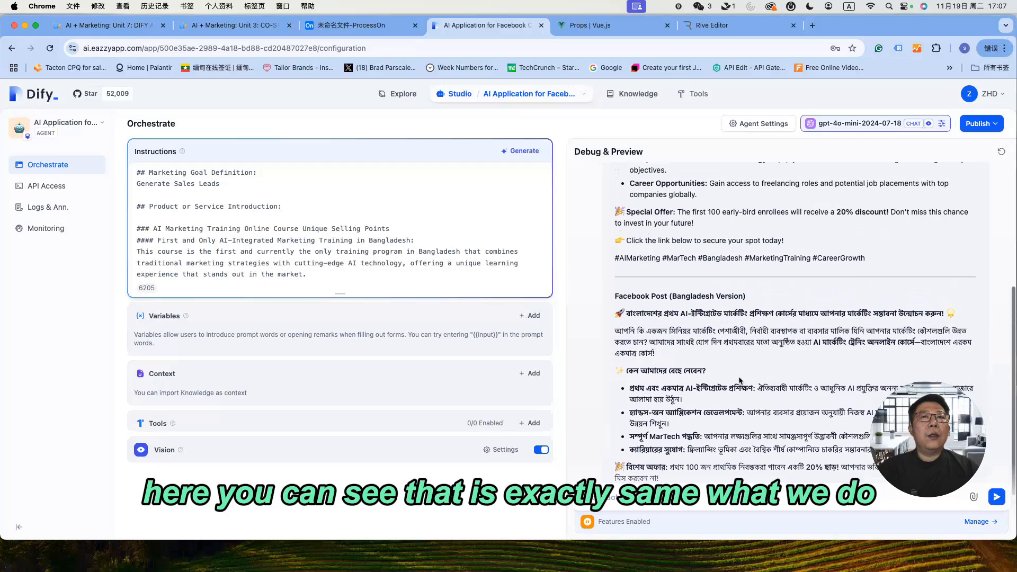
scroll(740, 380, "up", 2)
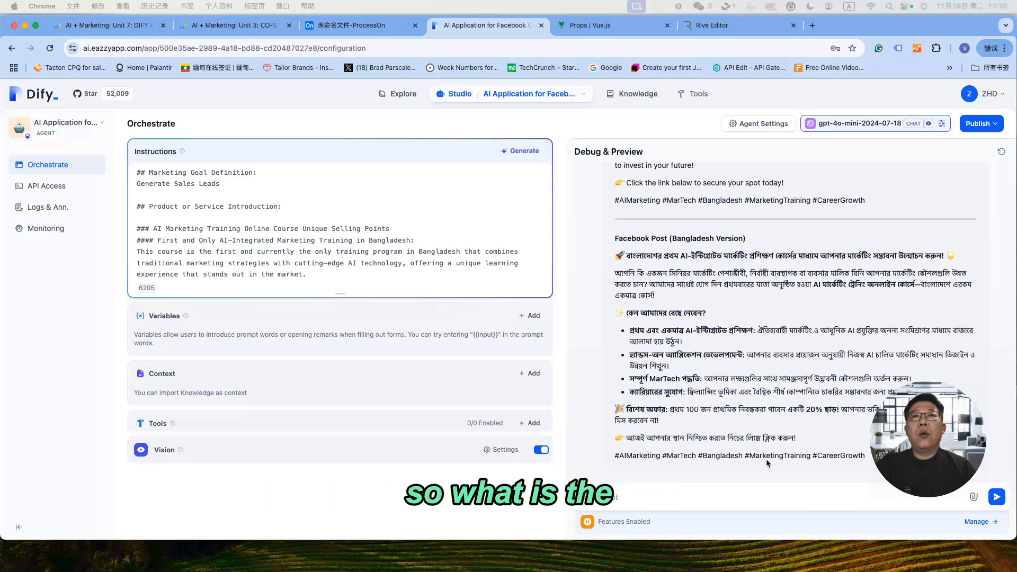
Step: Review input variables #1 to #5 in the ProcessOn diagram and return to the Dify app configuration
left_click(210, 29)
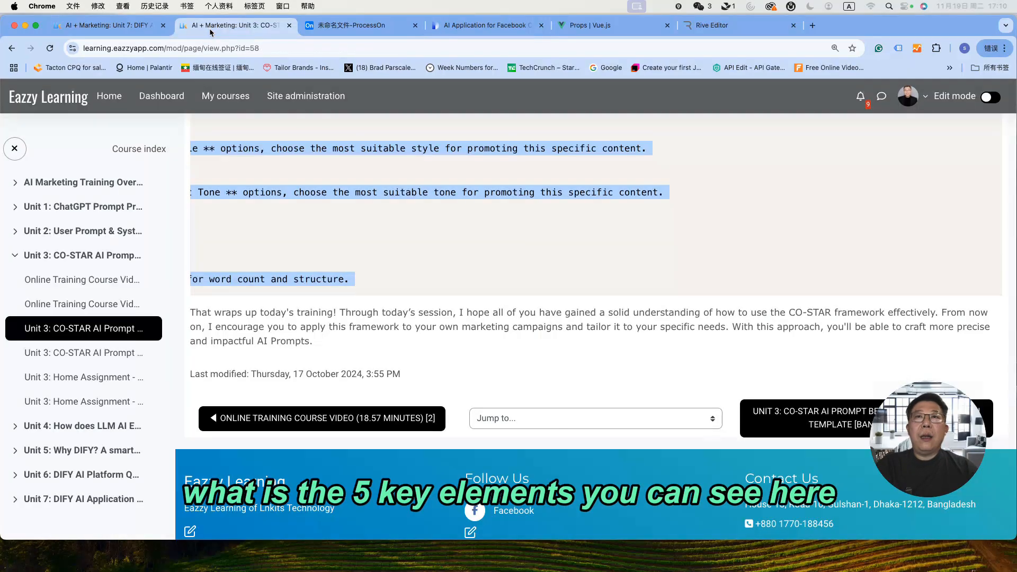
left_click(386, 29)
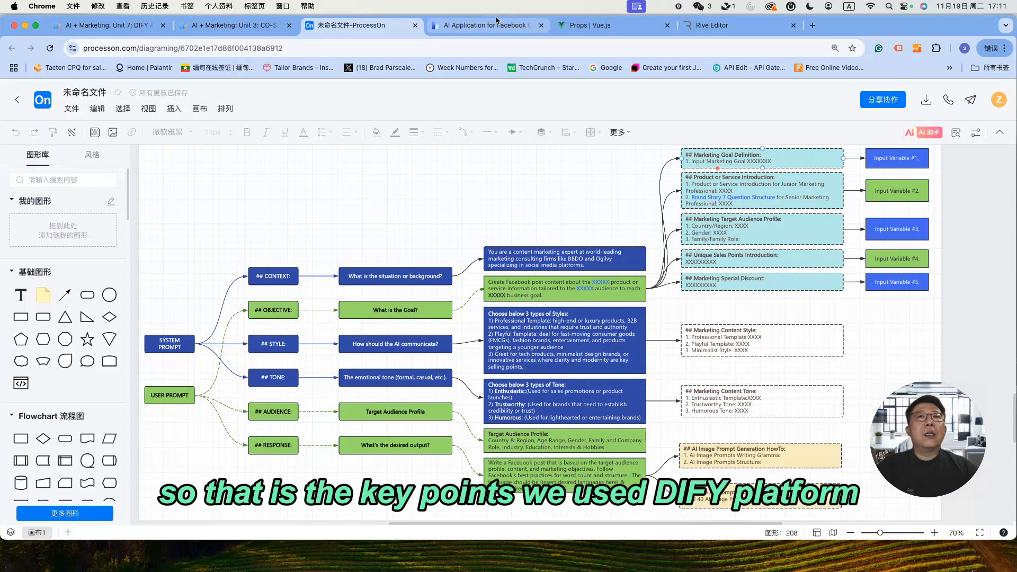
left_click(480, 27)
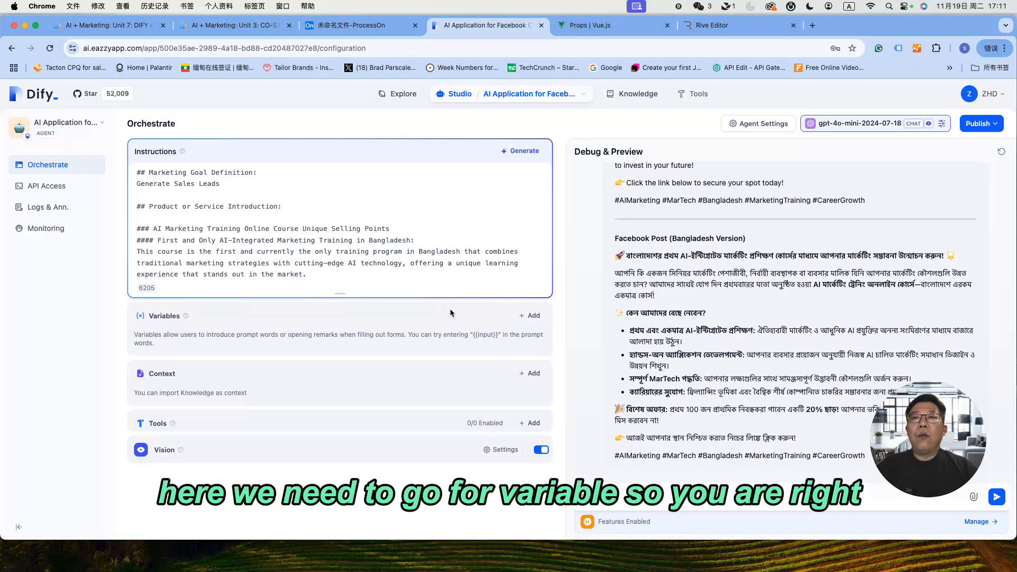
Step: Add a Short Text variable to the app and open its input field settings
mouse_move(187, 317)
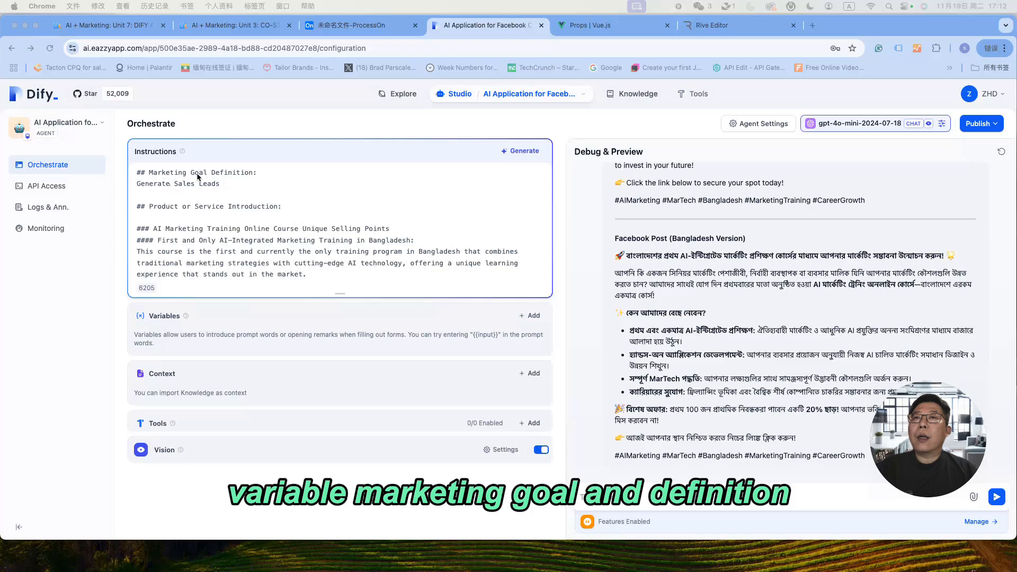
left_click(533, 316)
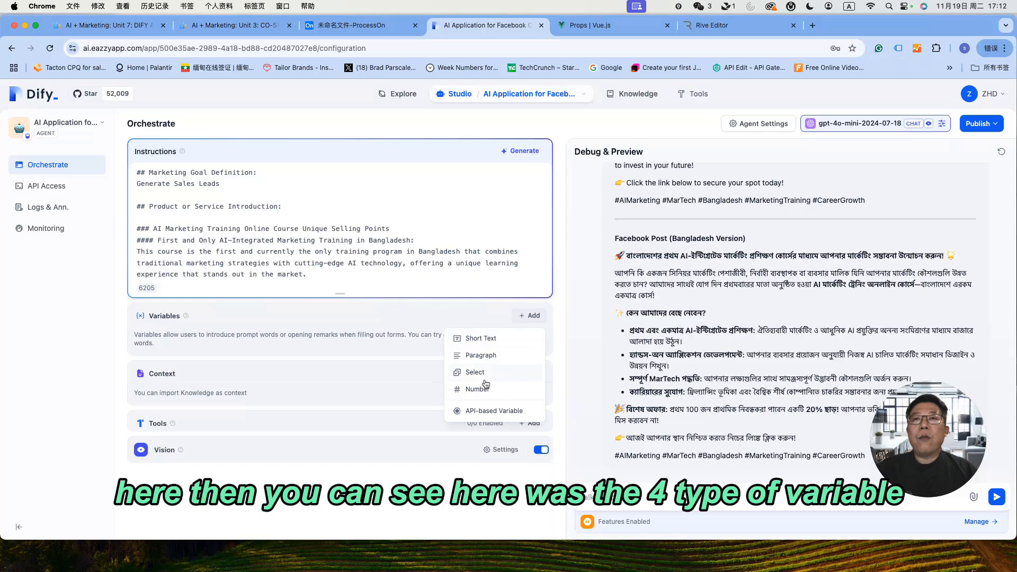
left_click(485, 339)
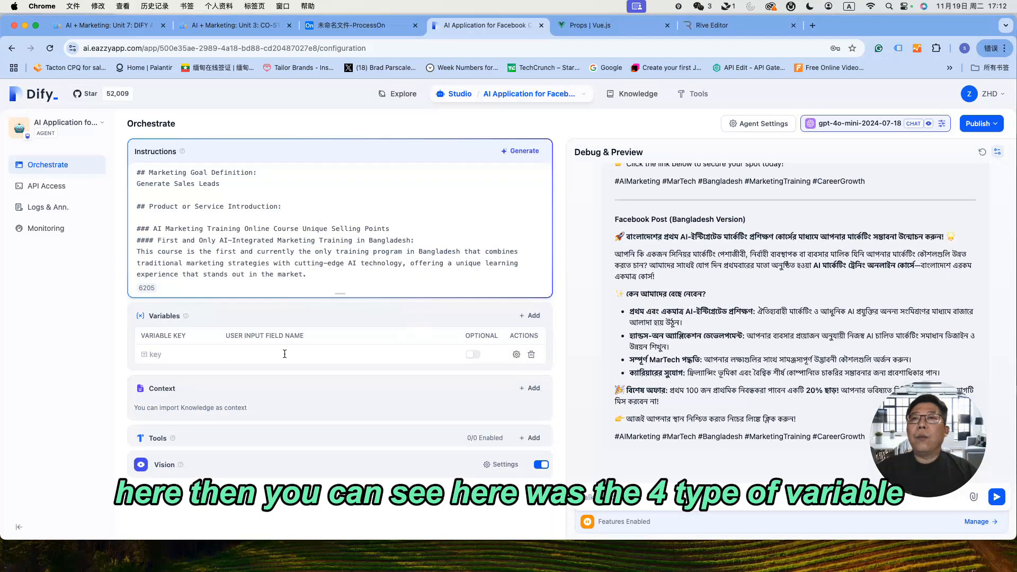
left_click(517, 355)
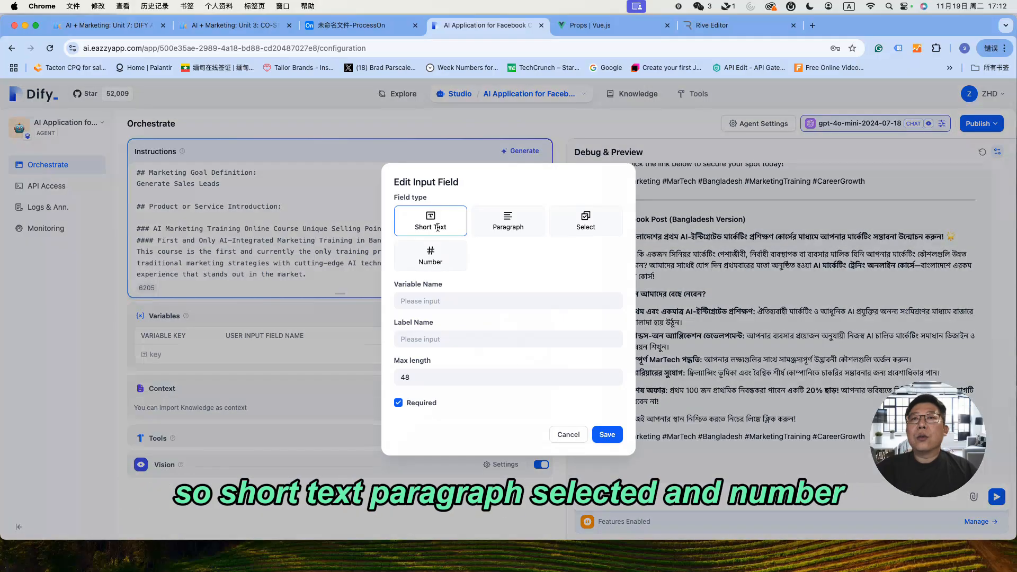
Step: Try the Paragraph, Select and Number field types, entering 2312 as the variable name and clearing it
left_click(515, 225)
left_click(577, 227)
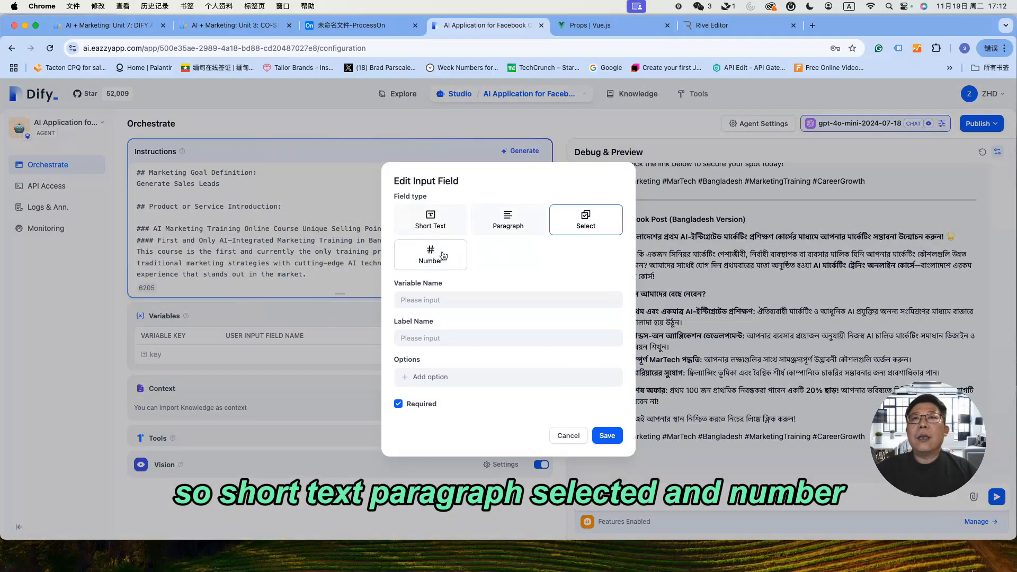
left_click(445, 256)
left_click(454, 320)
type("2312")
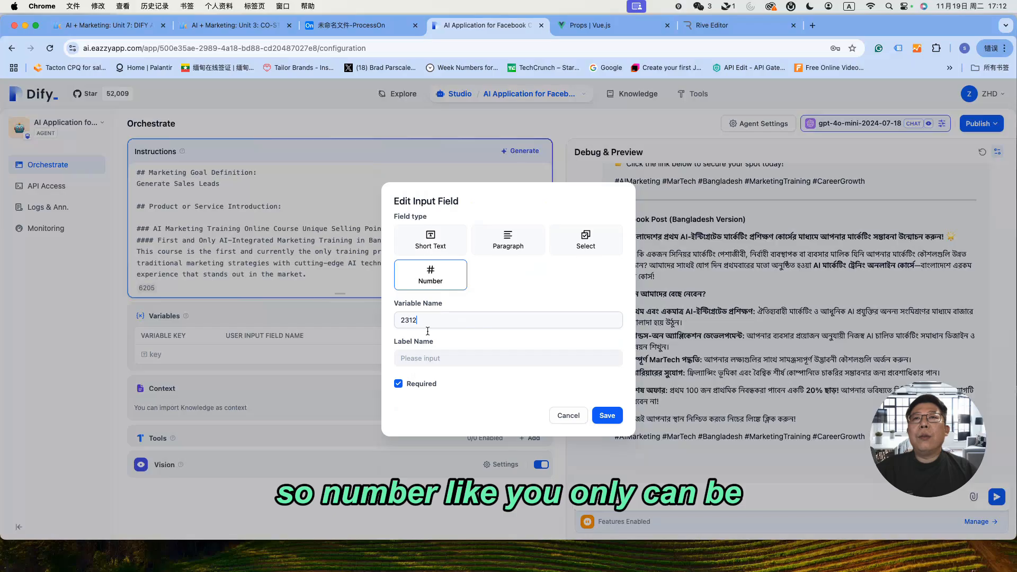
left_click_drag(432, 320, 392, 320)
key("BackSpace")
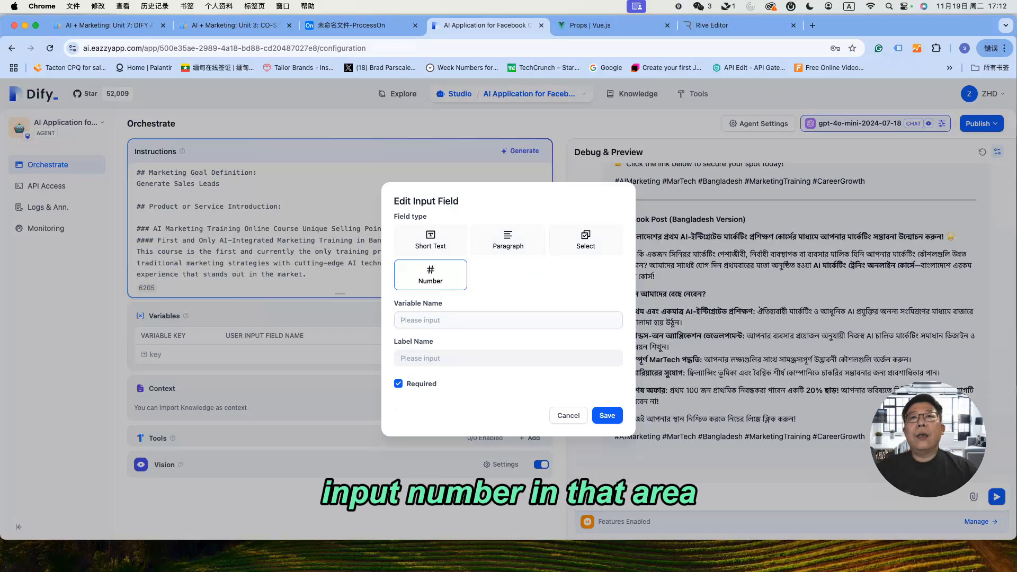
Step: Try the Select field type with the two options Menu 1 and Menu 2
left_click(586, 239)
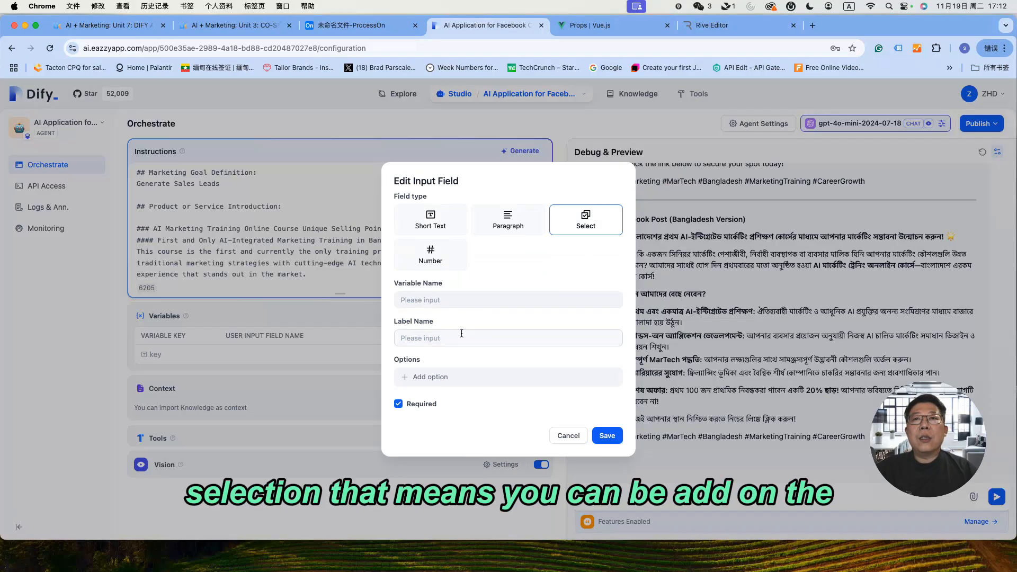
left_click(440, 379)
type("Menu 1")
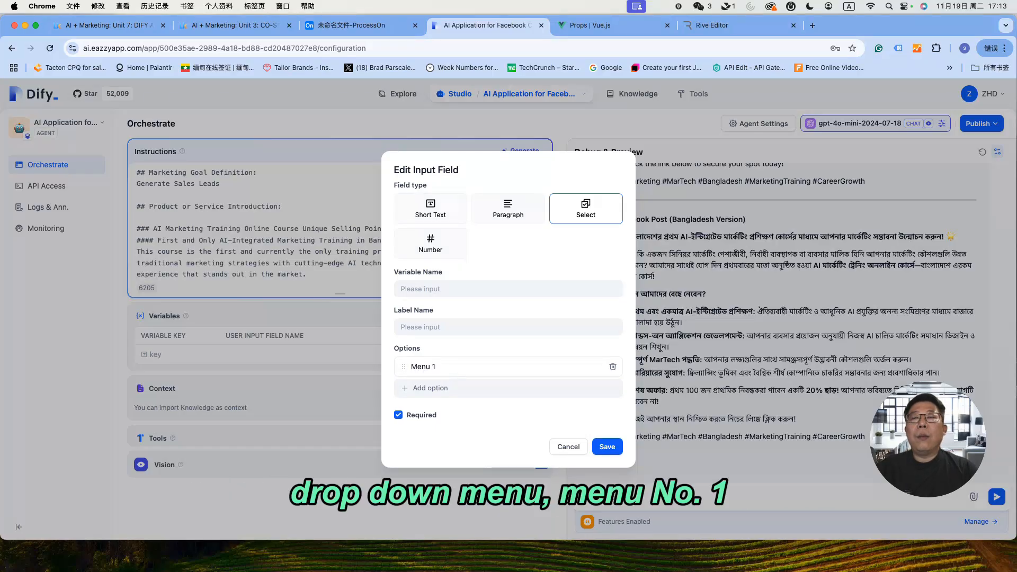
left_click(451, 387)
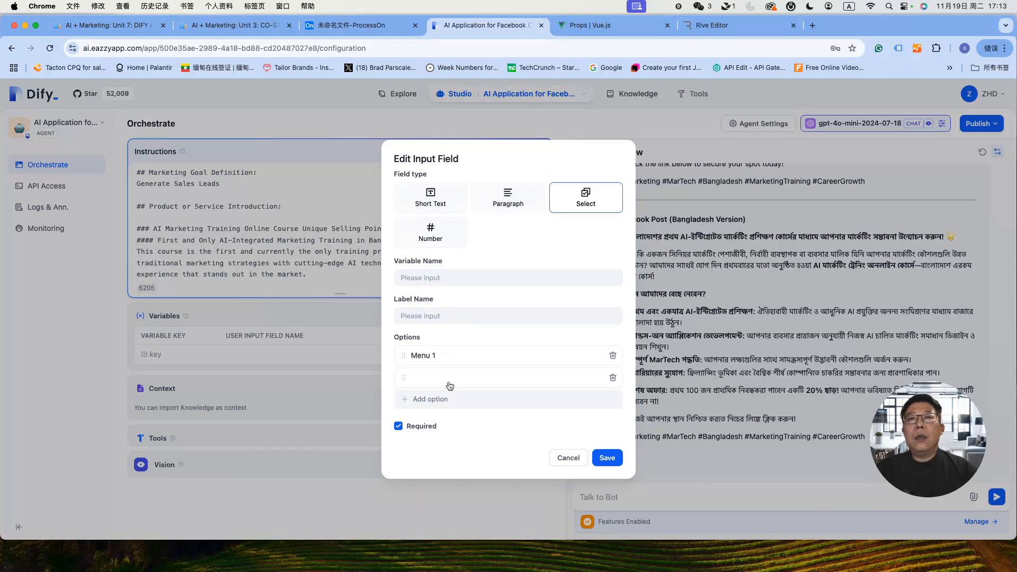
type("Menu")
key("BackSpace")
type("enu 2")
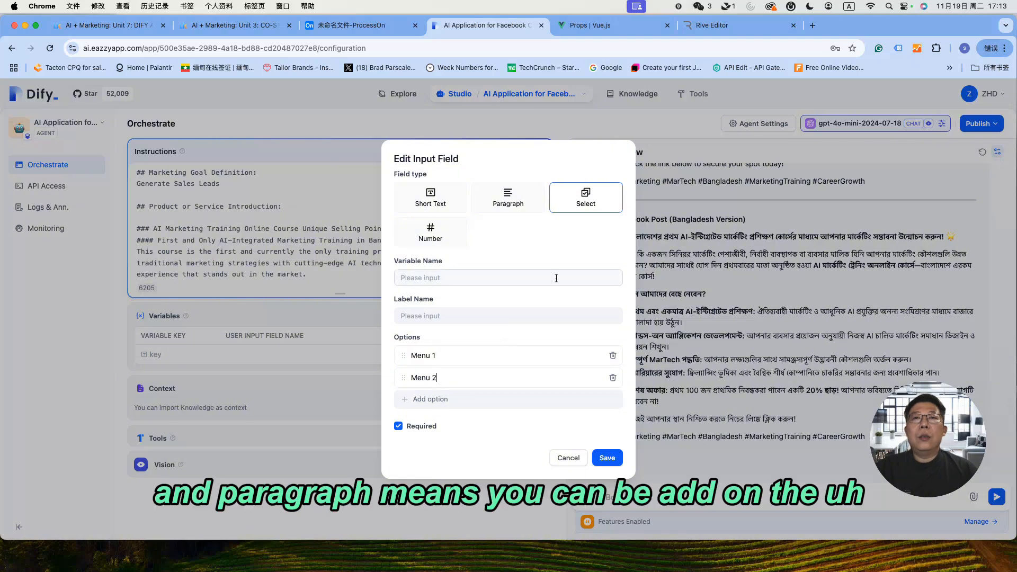
Step: Try the Paragraph field type with a maximum length of 30000
left_click(524, 203)
left_click_drag(415, 382, 392, 377)
type("3")
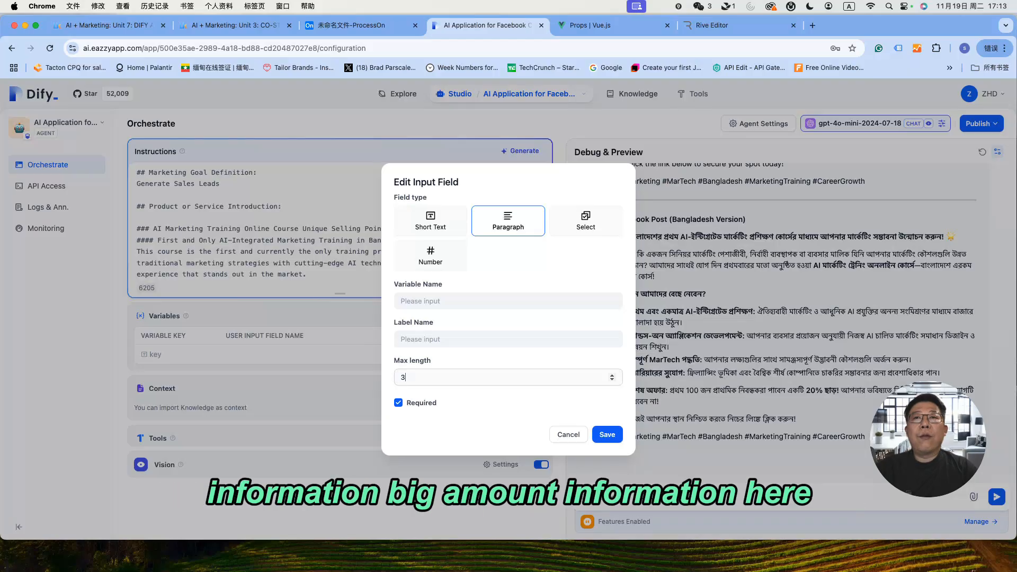
type("0000")
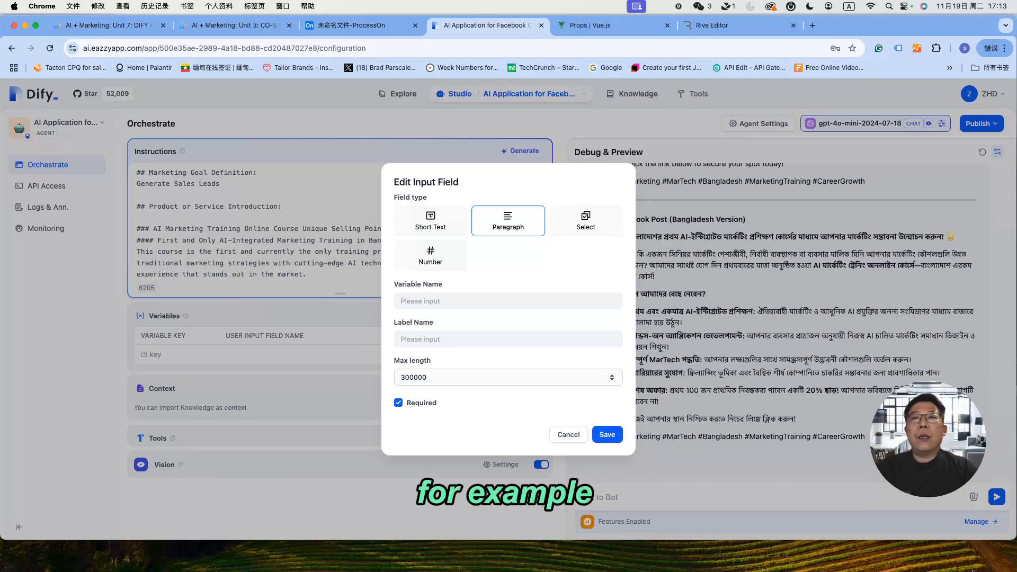
left_click(441, 423)
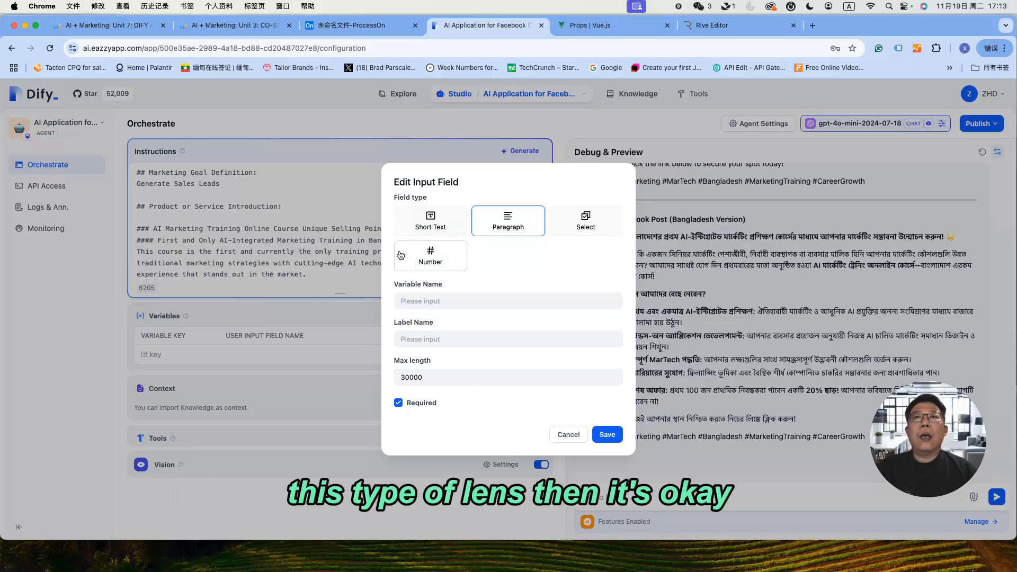
Step: Set the field type to Short Text and enter the label name "What is the Marketing Goal about this Facebook Post"
left_click(433, 230)
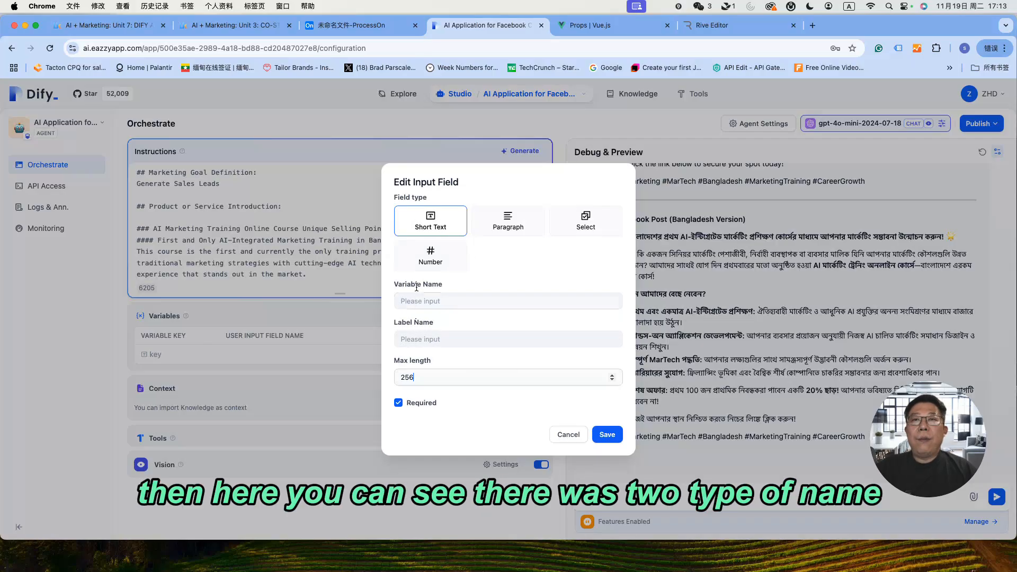
left_click(396, 323)
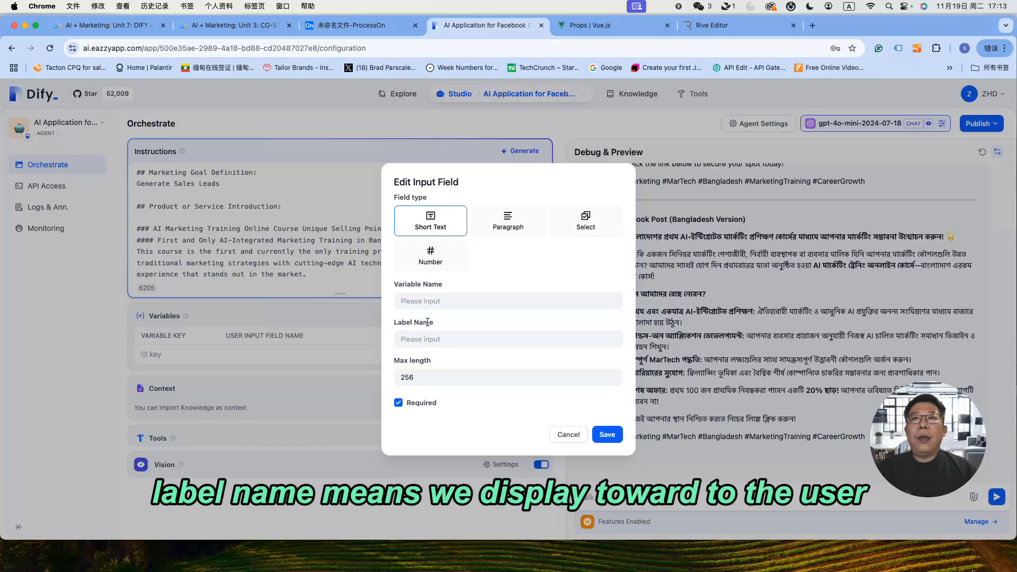
left_click(423, 340)
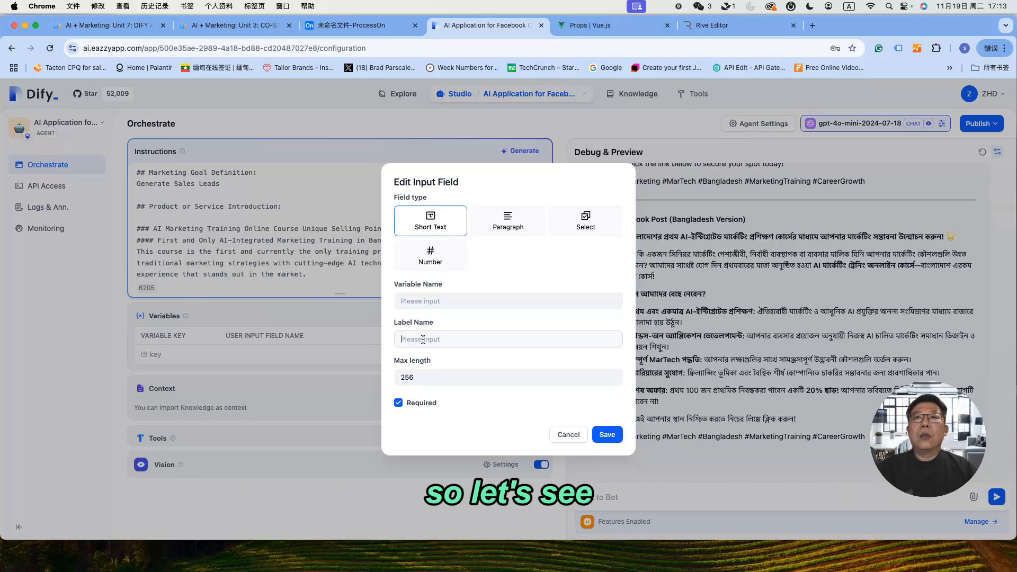
type("W")
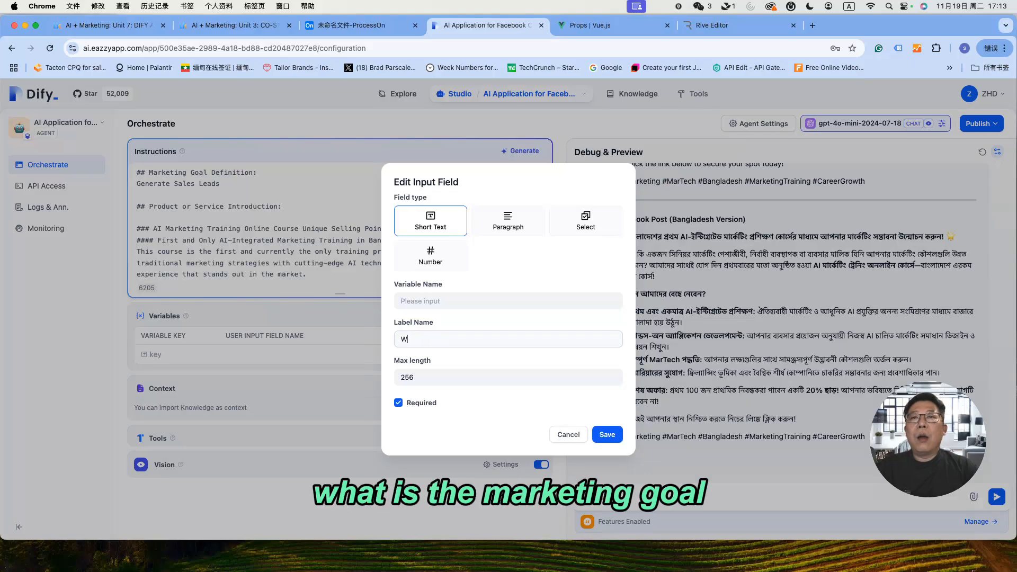
type("hat is the Marketing Goal about ")
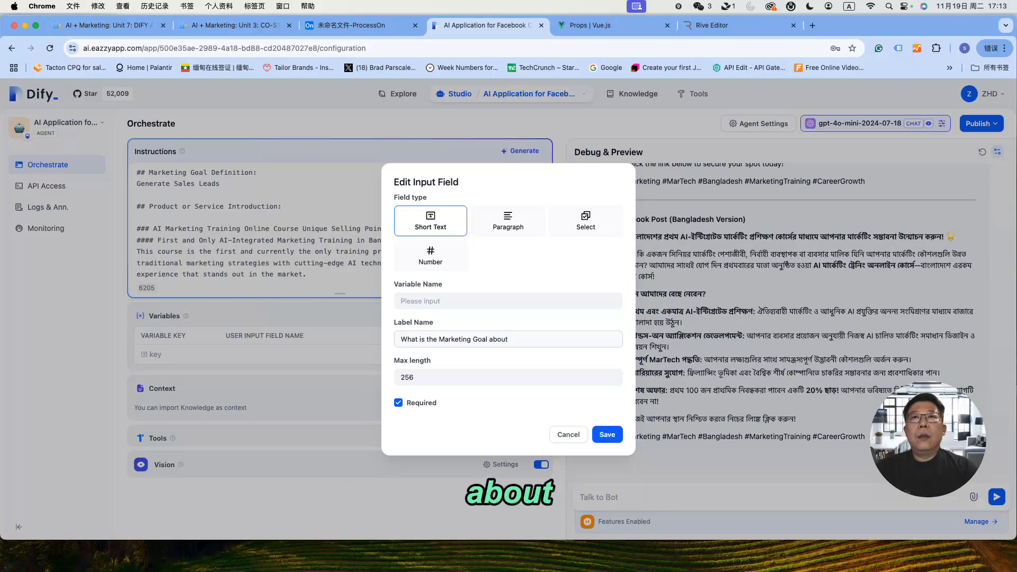
type("this Facebook Post")
Step: Name the variable vr_marketing_goal and save the input field
left_click(418, 302)
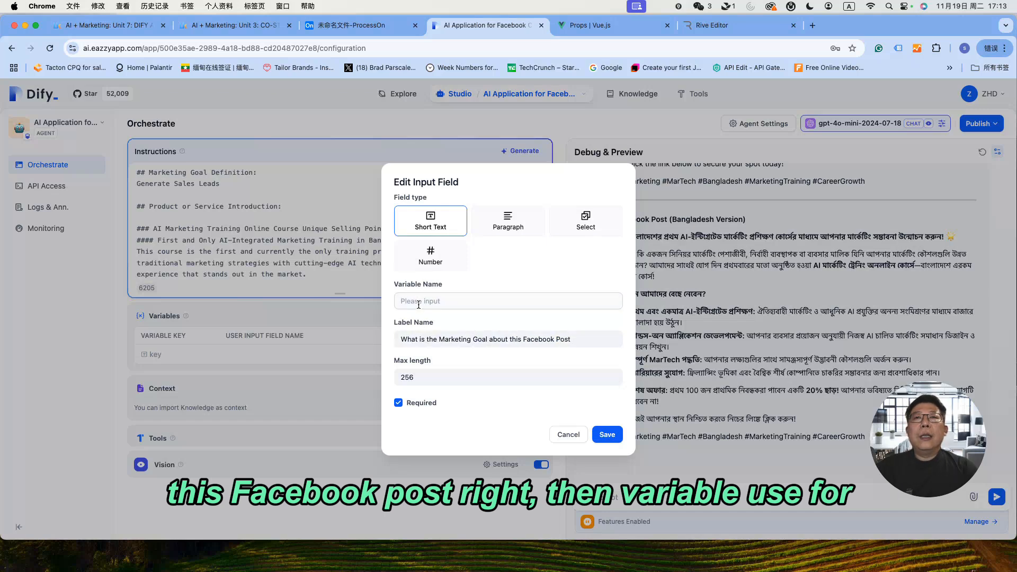
type("wr")
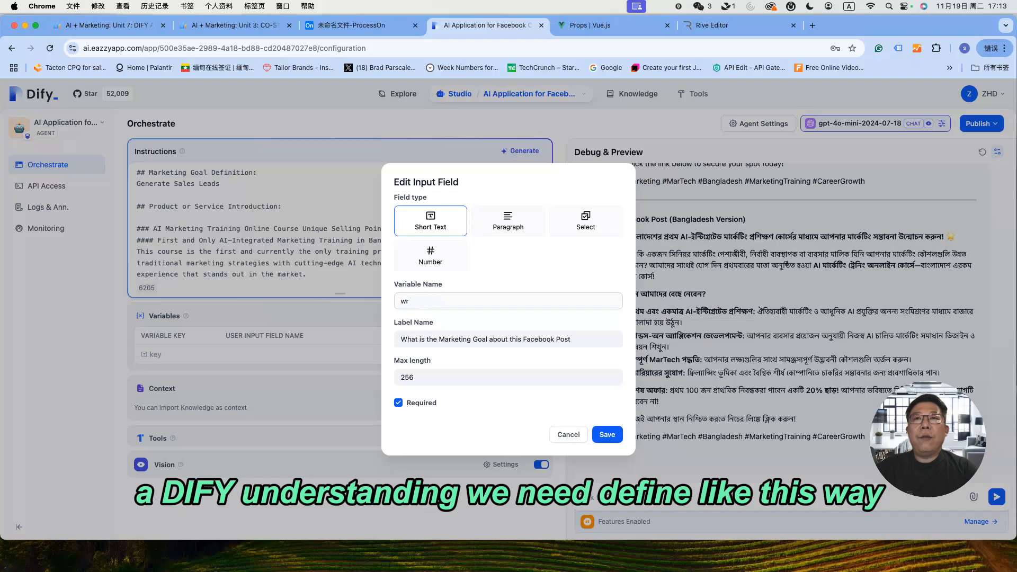
key("BackSpace")
key("BackSpace")
type("vr")
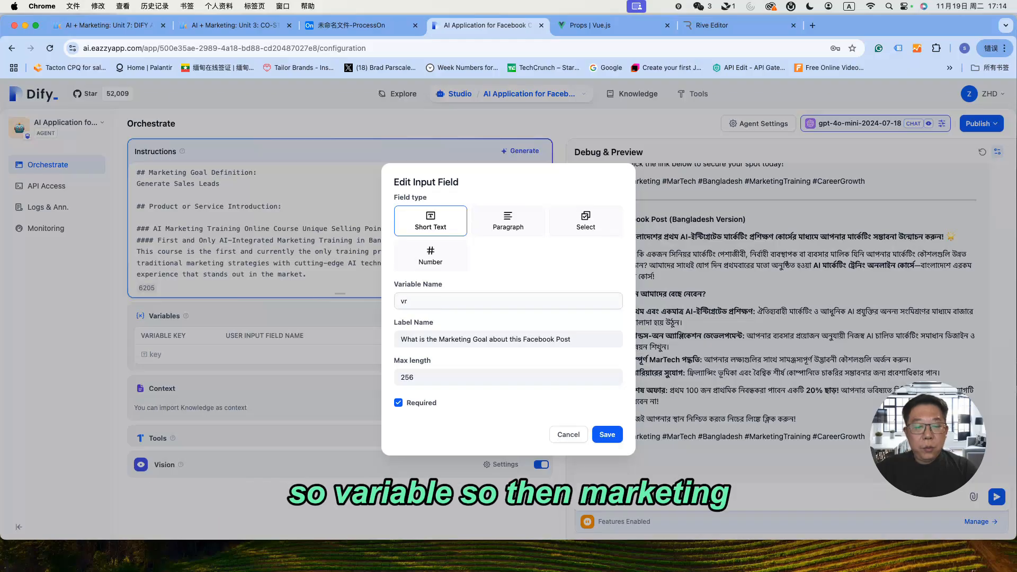
type("_marketing_")
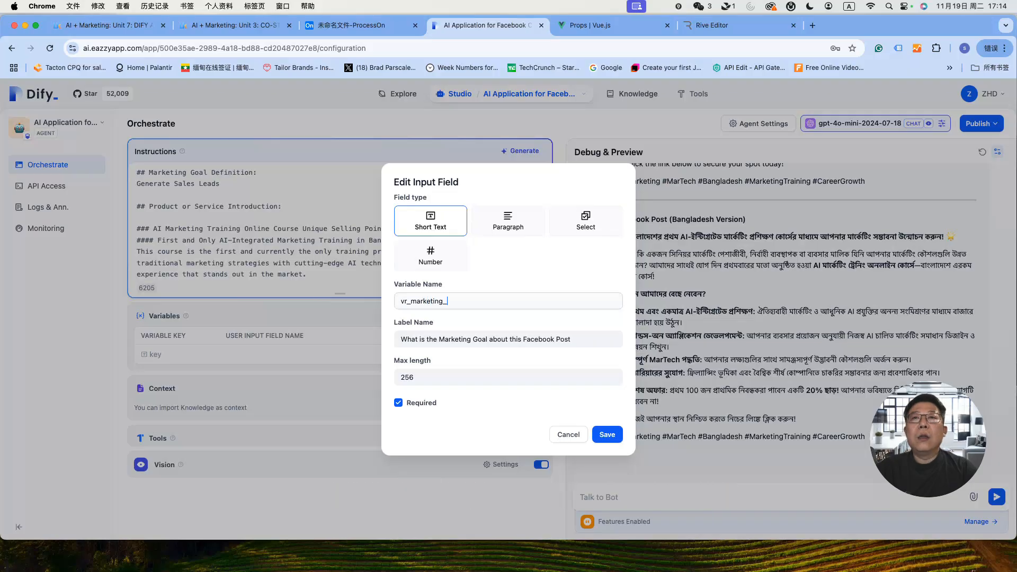
type("goal")
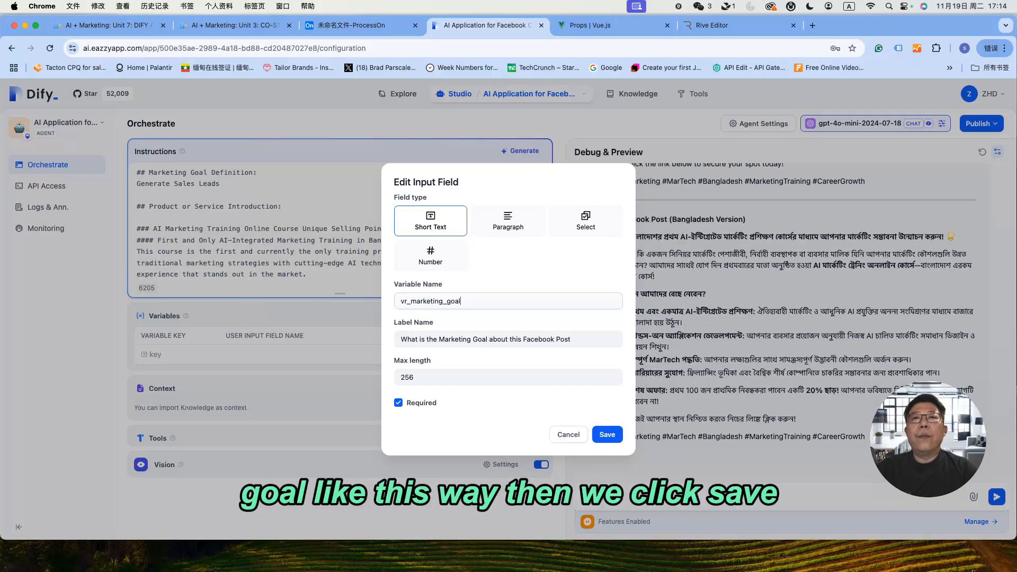
left_click(607, 439)
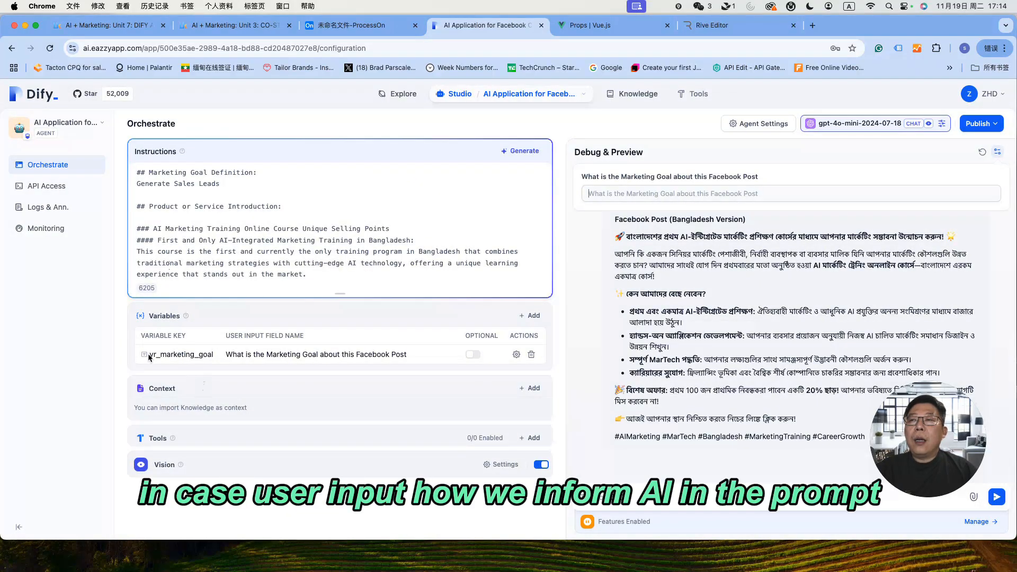
Step: Replace "Generate Sales Leads" under Marketing Goal Definition in the instructions with the vr_marketing_goal variable
double_click(206, 354)
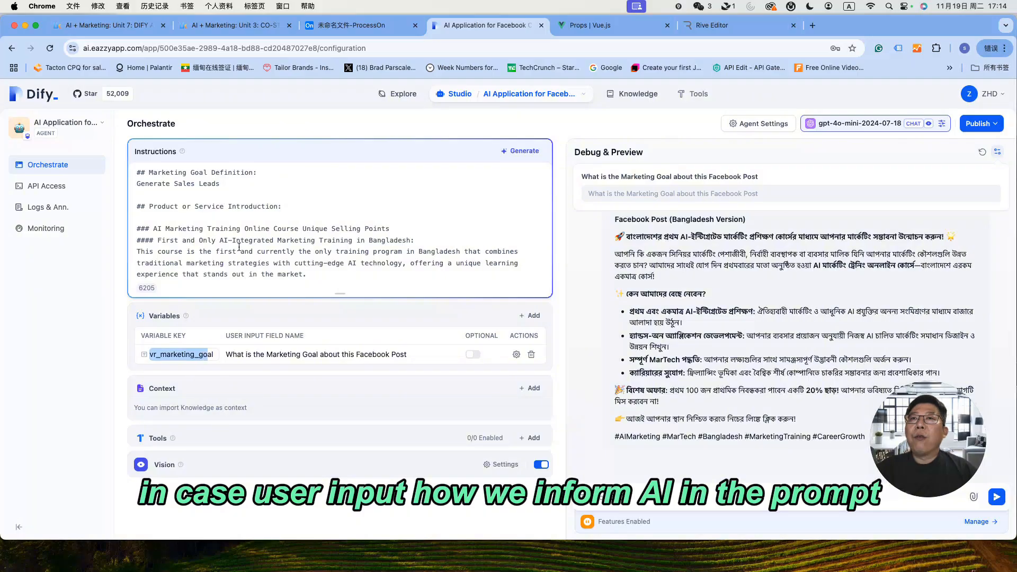
left_click(294, 202)
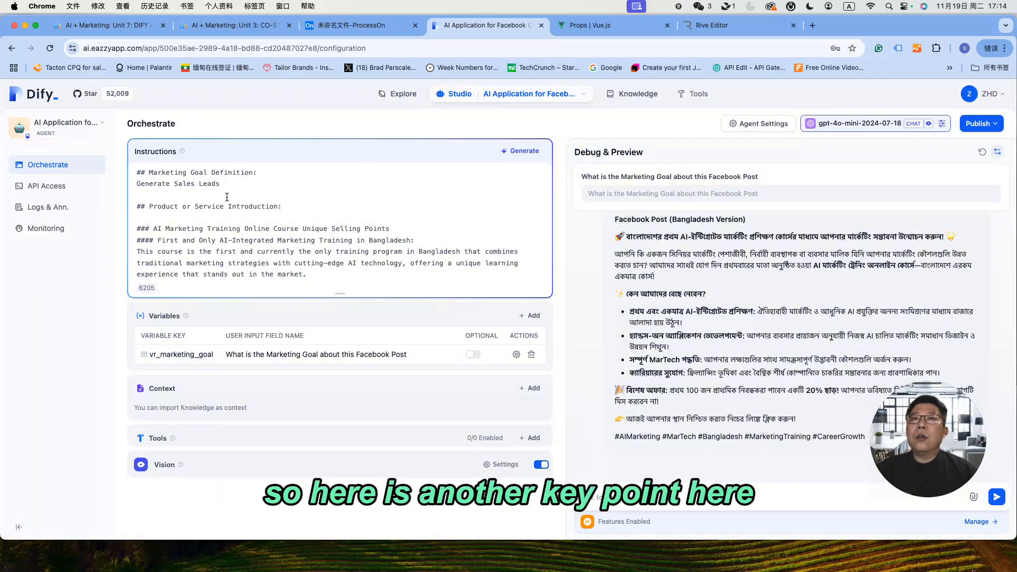
left_click_drag(219, 183, 135, 180)
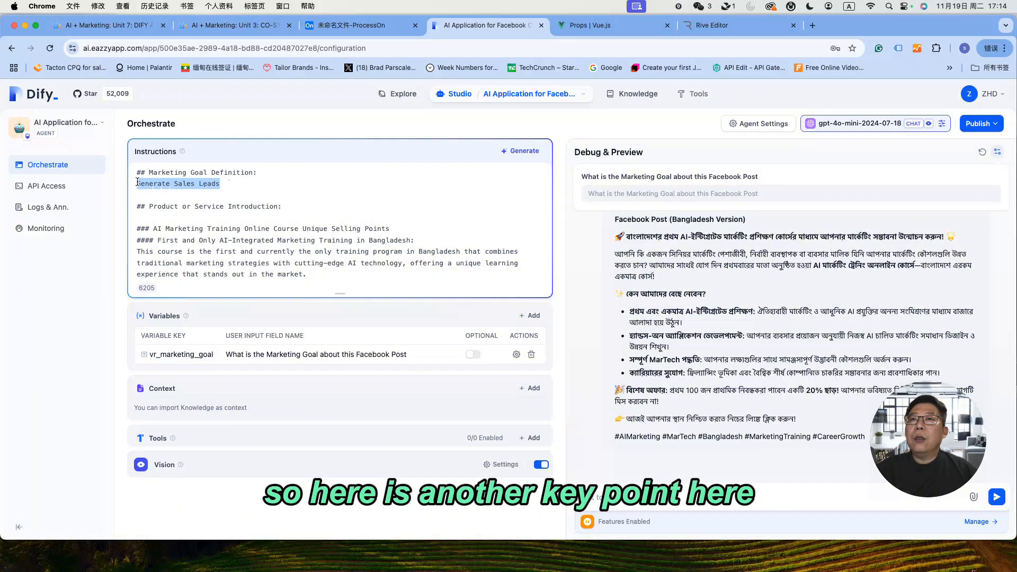
left_click(151, 192)
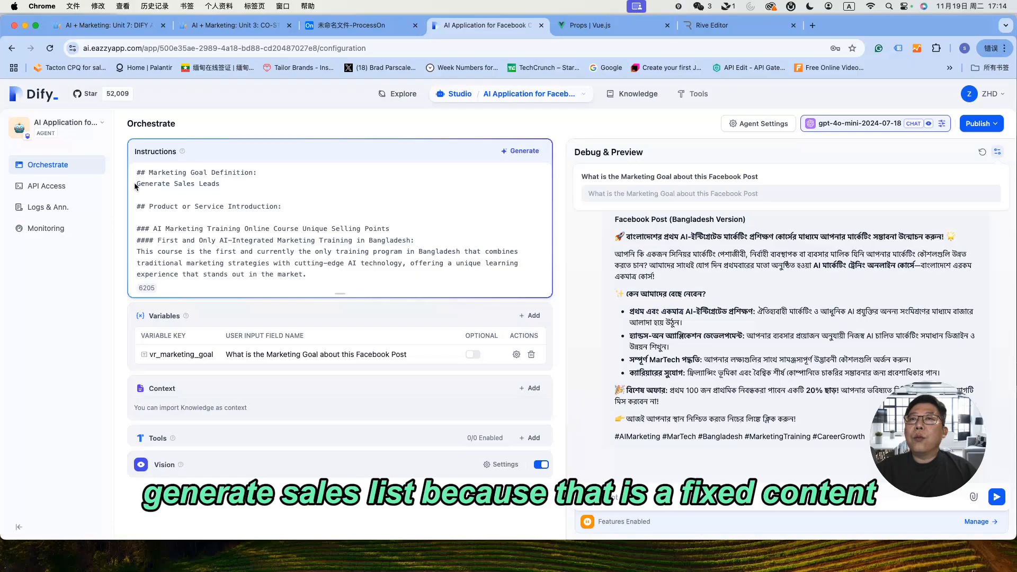
left_click_drag(225, 183, 138, 184)
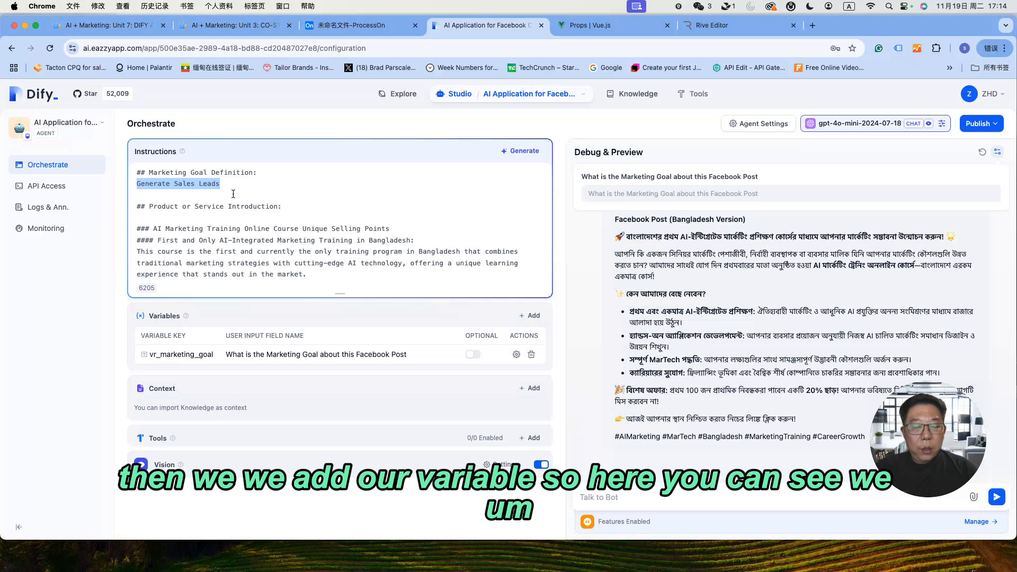
type("/")
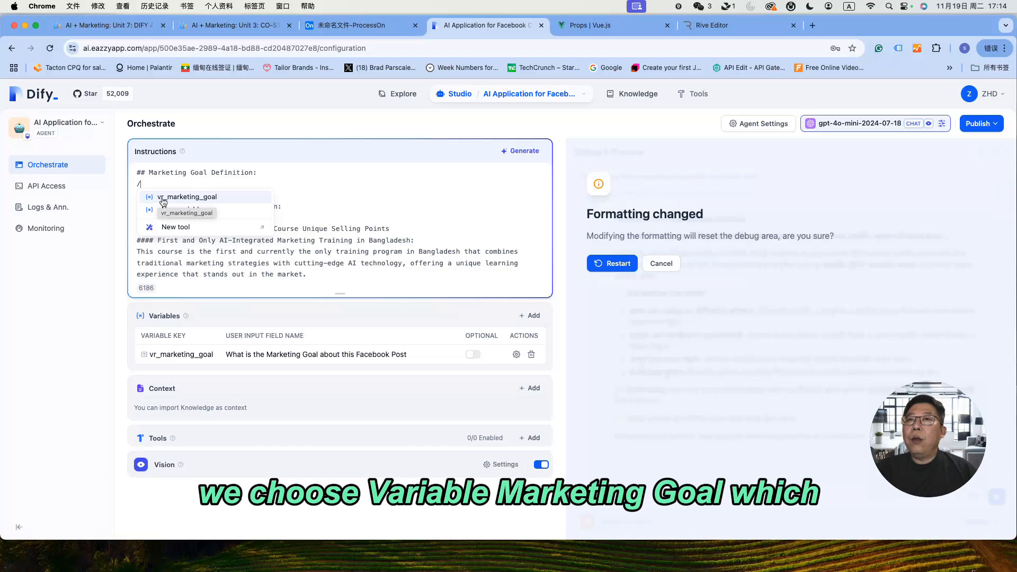
left_click(189, 198)
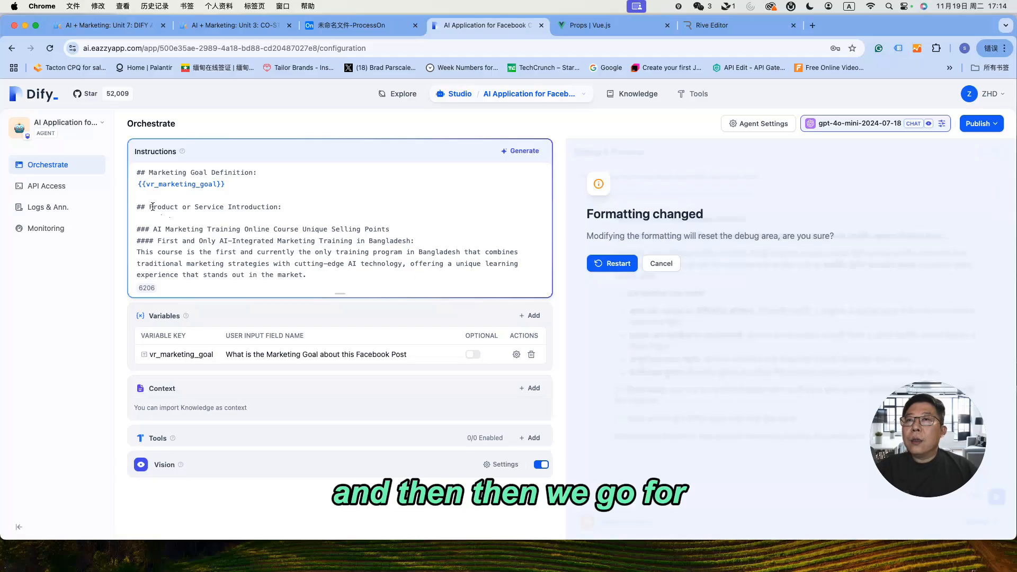
Step: Add a Paragraph variable for the Product or Service Introduction section and open its input field settings
left_click_drag(151, 207, 279, 207)
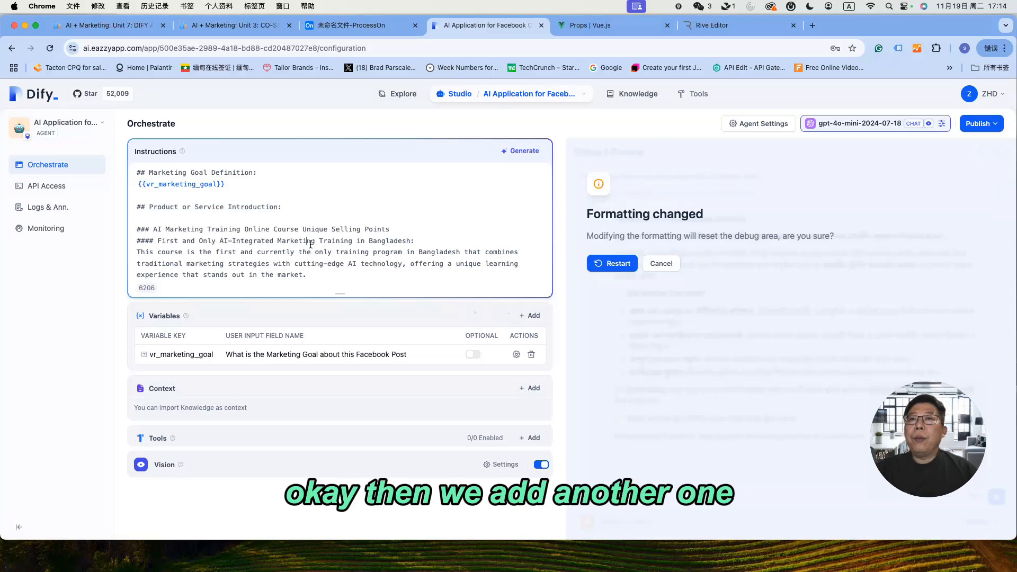
left_click(152, 201)
left_click_drag(149, 201, 279, 201)
left_click(200, 210)
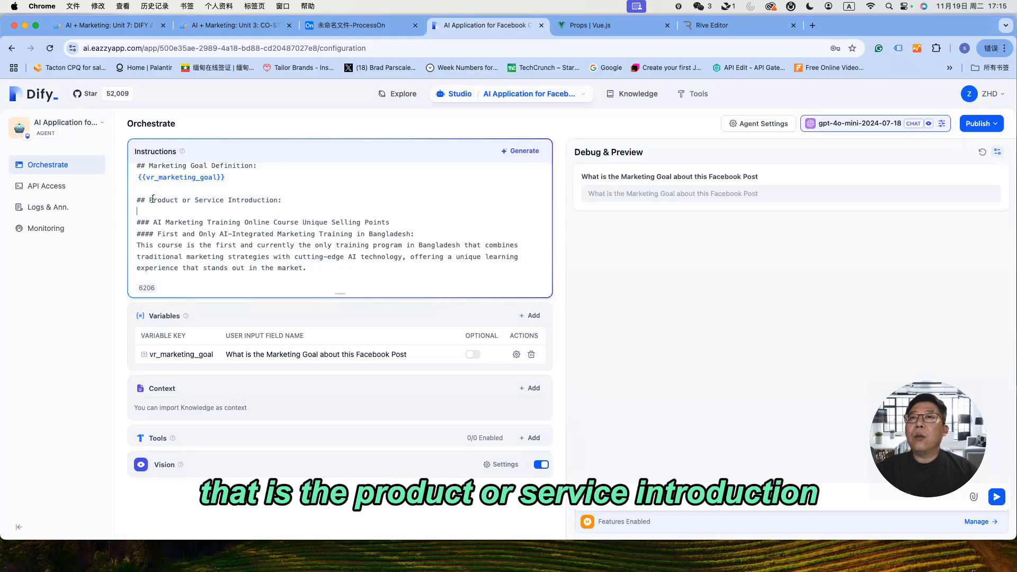
left_click_drag(151, 200, 278, 202)
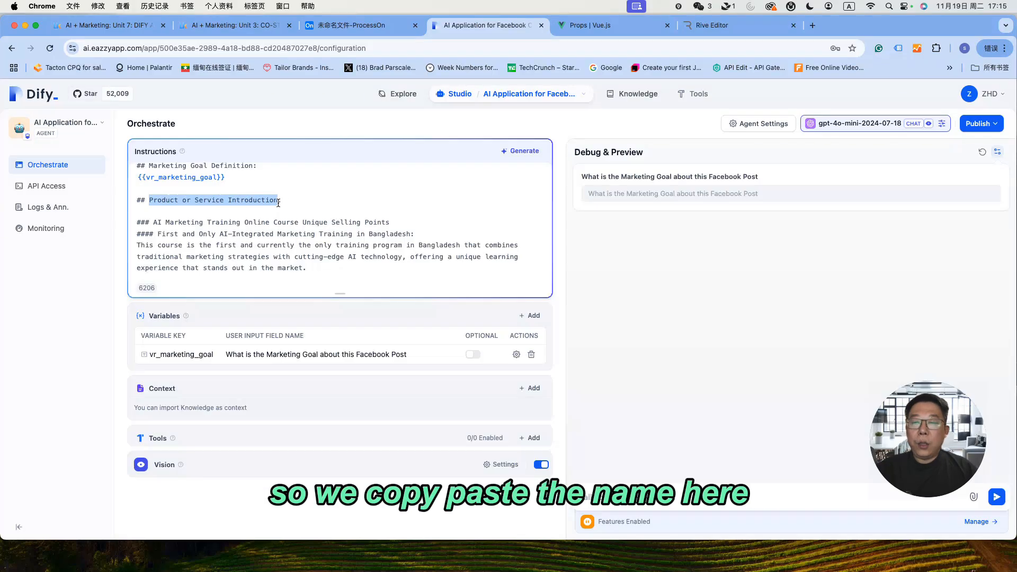
left_click(533, 317)
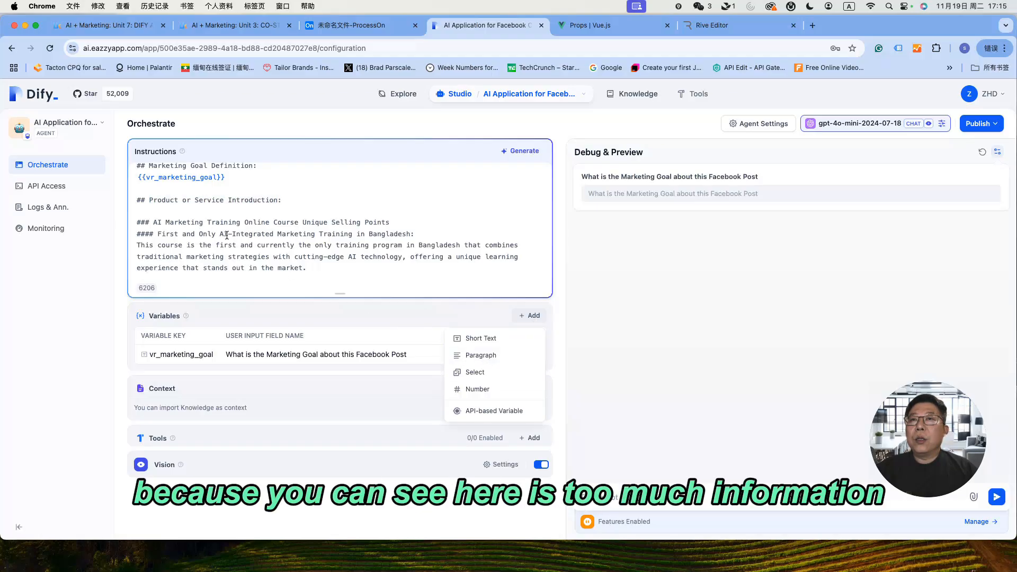
scroll(228, 235, "down", 2)
scroll(228, 235, "down", 4)
scroll(225, 233, "up", 6)
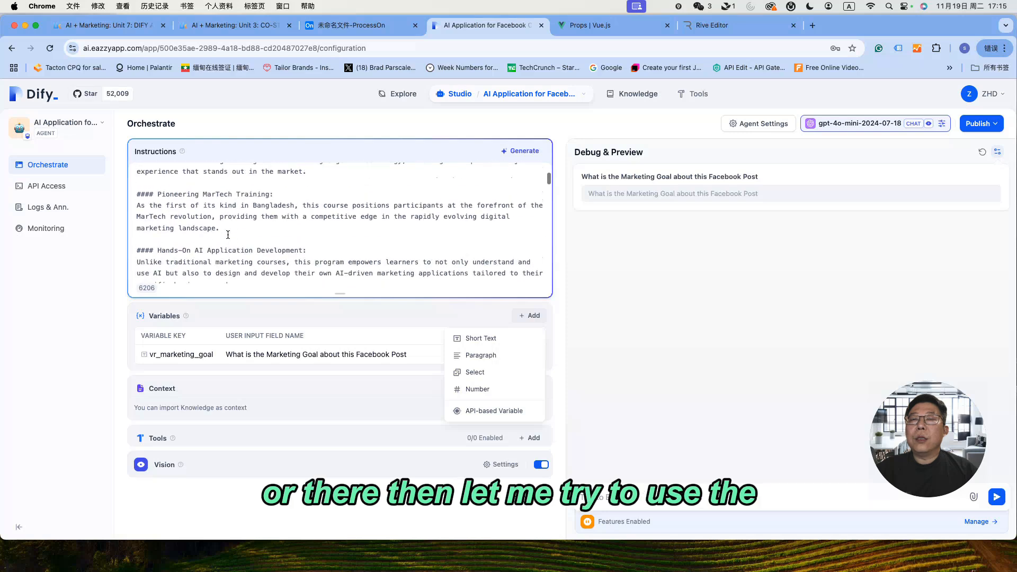
left_click(479, 359)
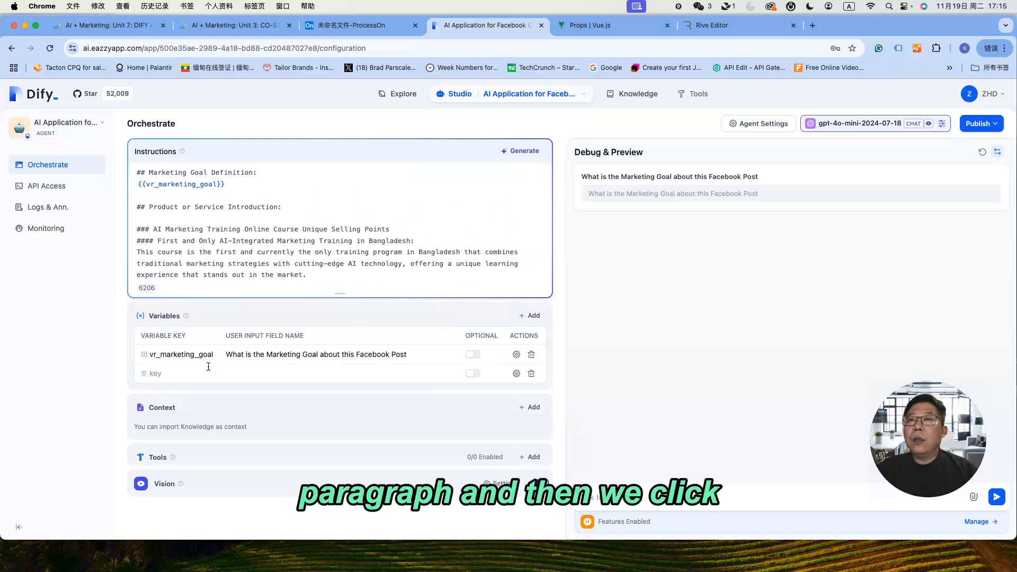
left_click(517, 375)
Step: Enter the label name "What is the product or Service about to be post?" for the Paragraph variable
left_click(452, 339)
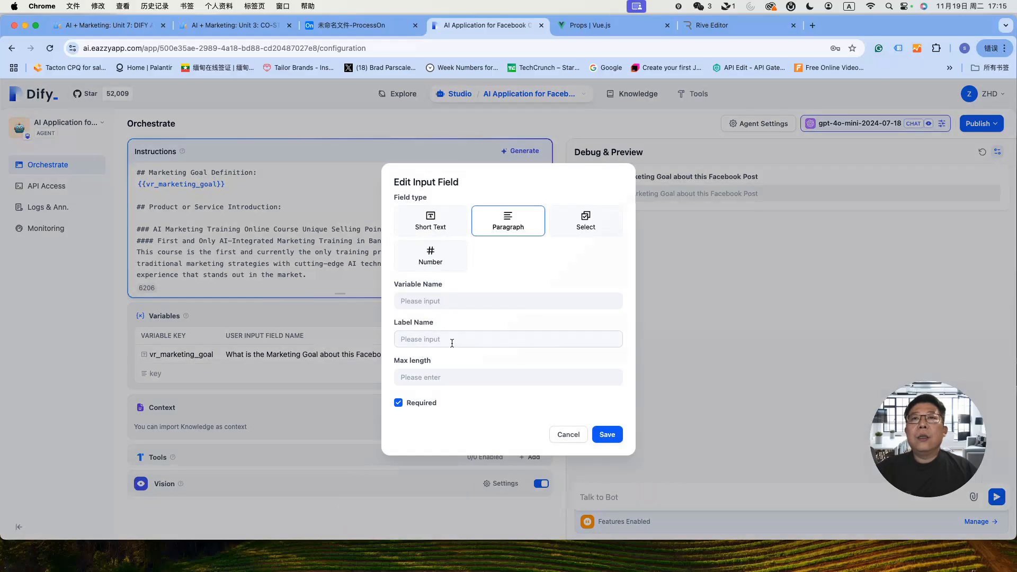
type("Waht")
key("BackSpace")
key("BackSpace")
key("BackSpace")
key("BackSpace")
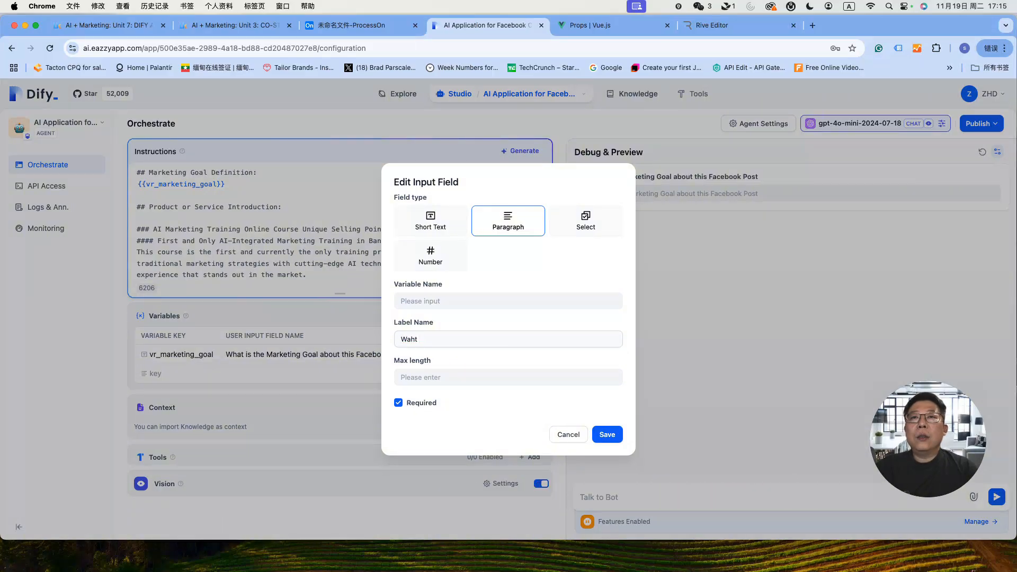
type("hat is the")
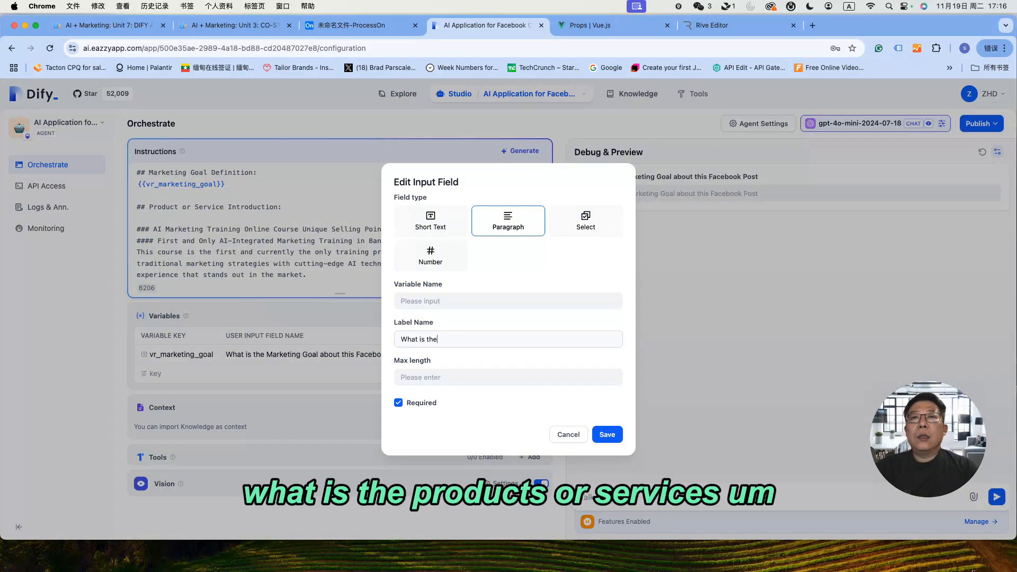
type(" product or Service a")
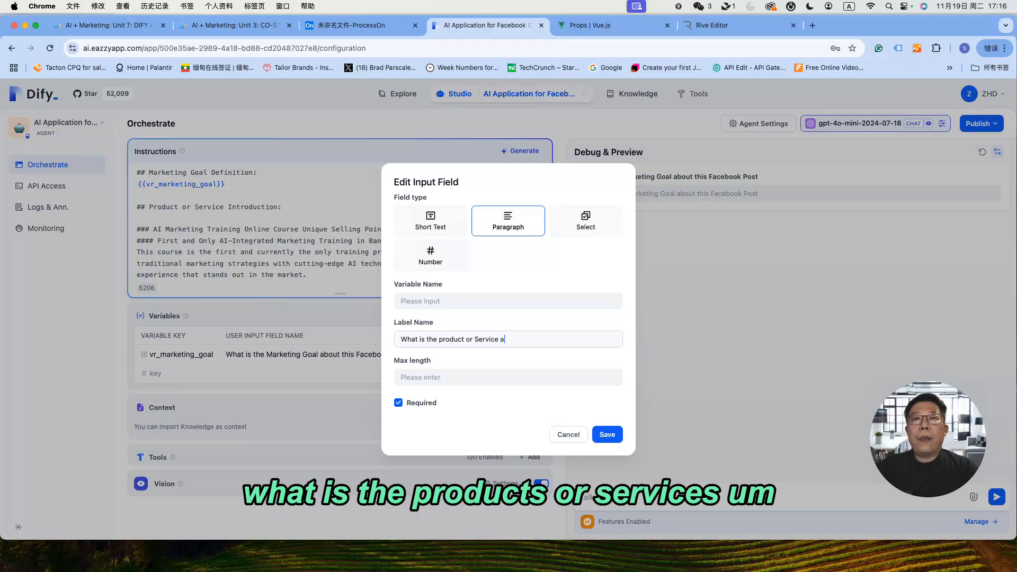
key("BackSpace")
type("about")
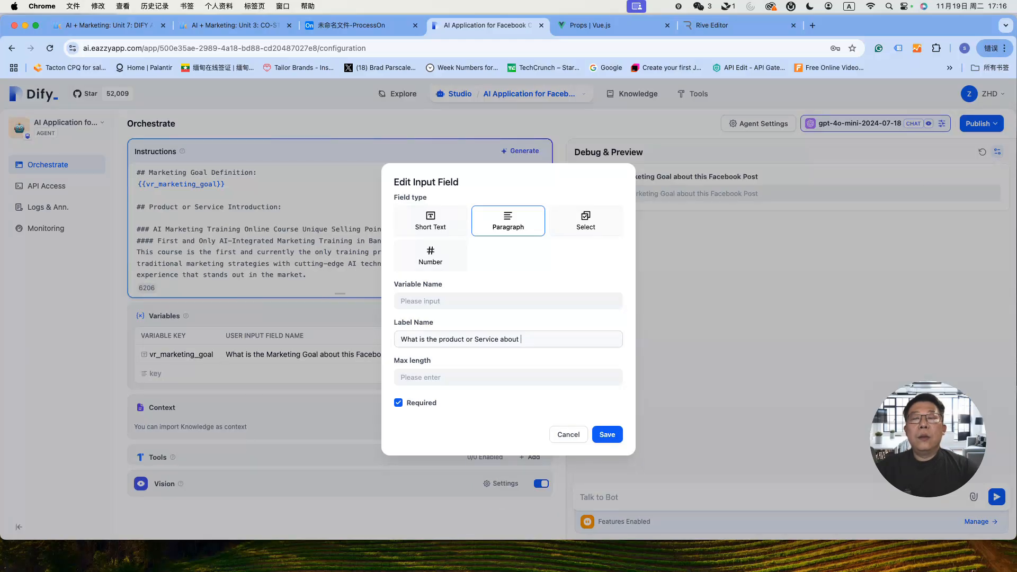
type(" to be post?")
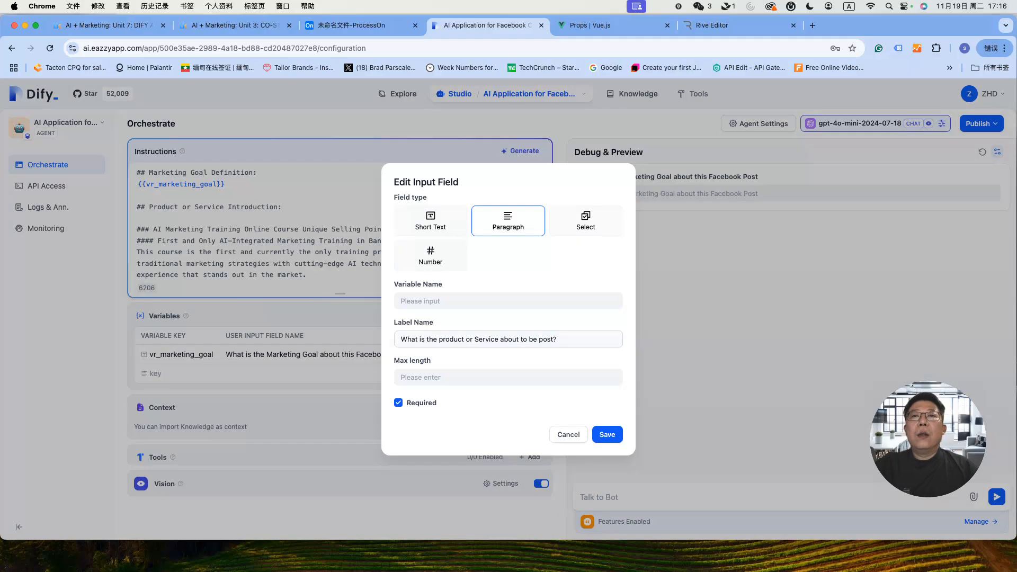
Step: Name the Paragraph variable vr_product_service_introduction and set its max length to 3000
left_click(508, 301)
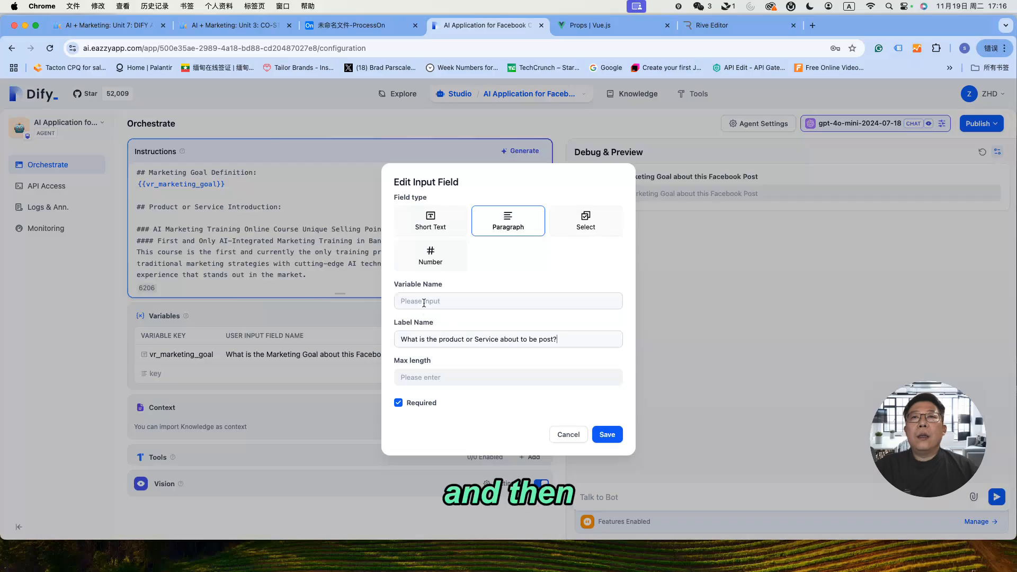
type("vr_")
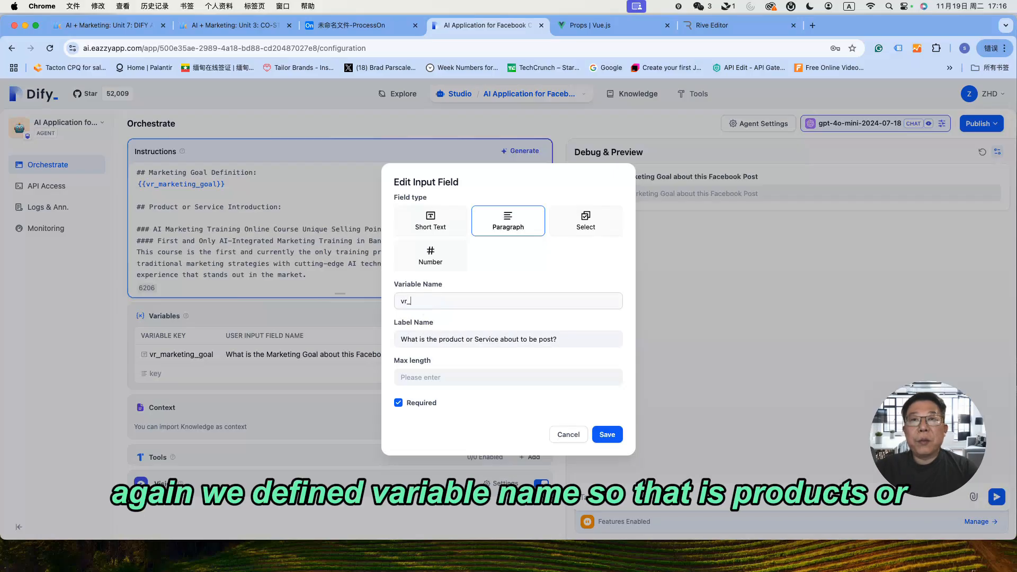
type("product_service")
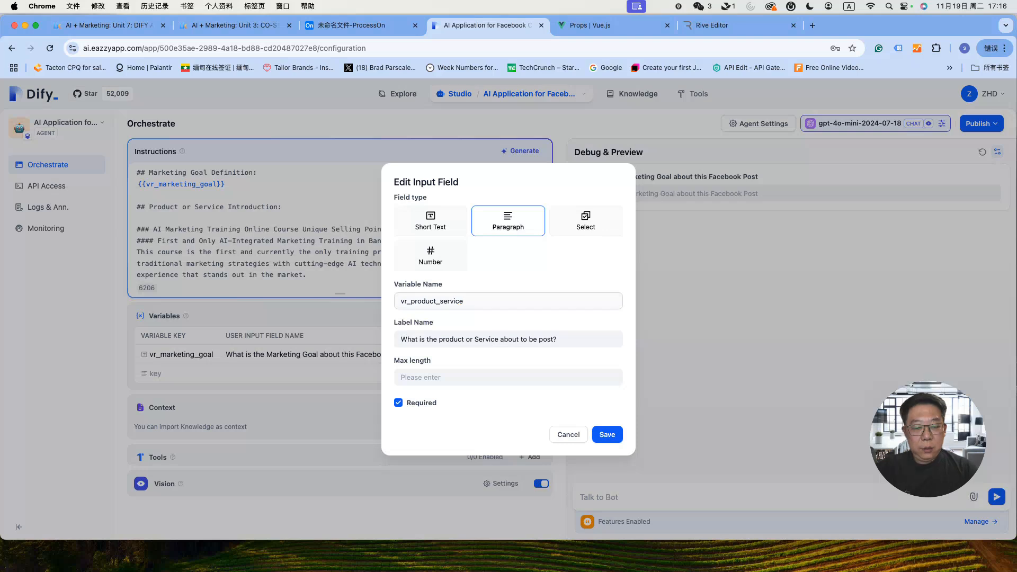
type("_introduction")
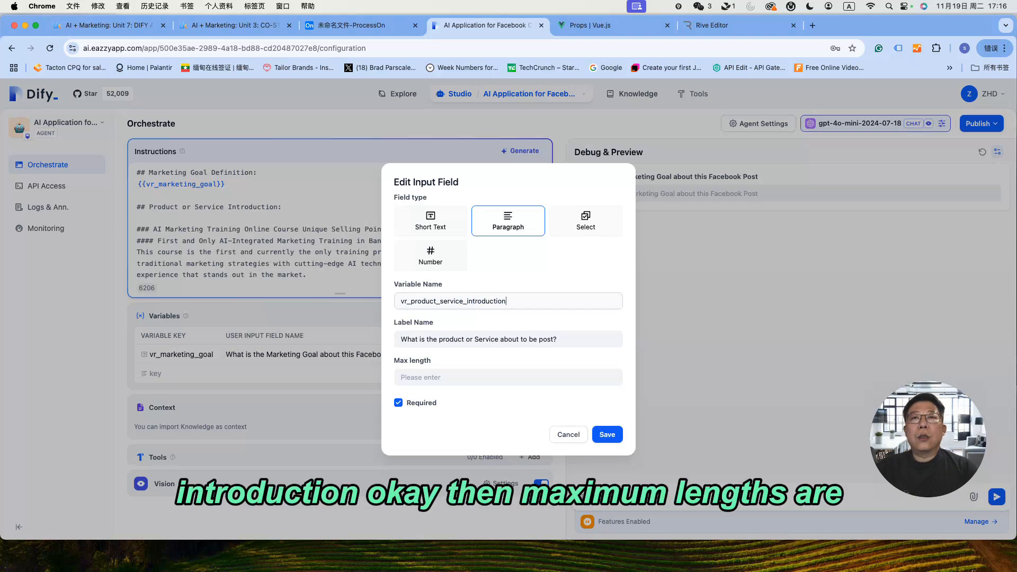
left_click(456, 377)
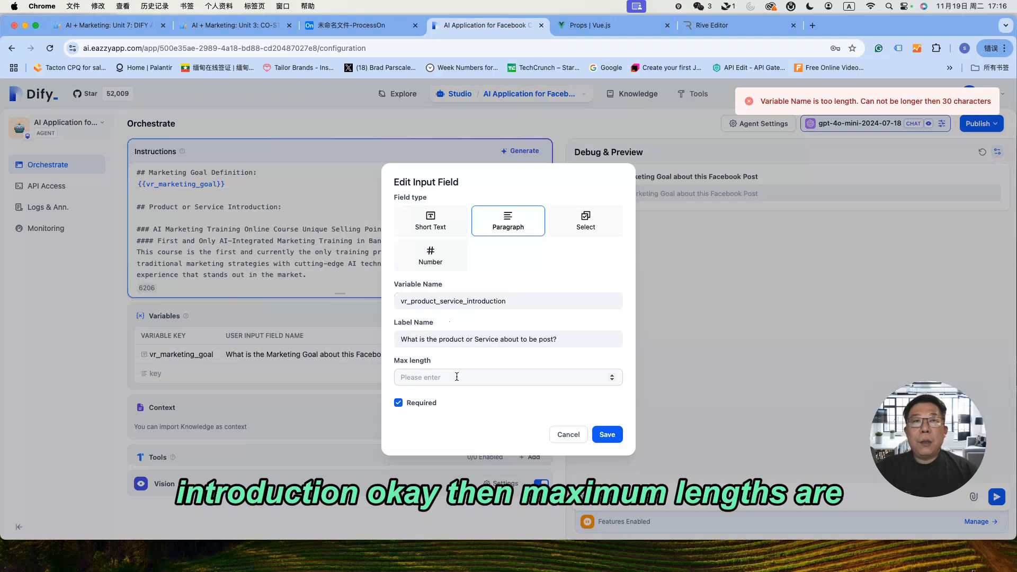
type("3")
type("000")
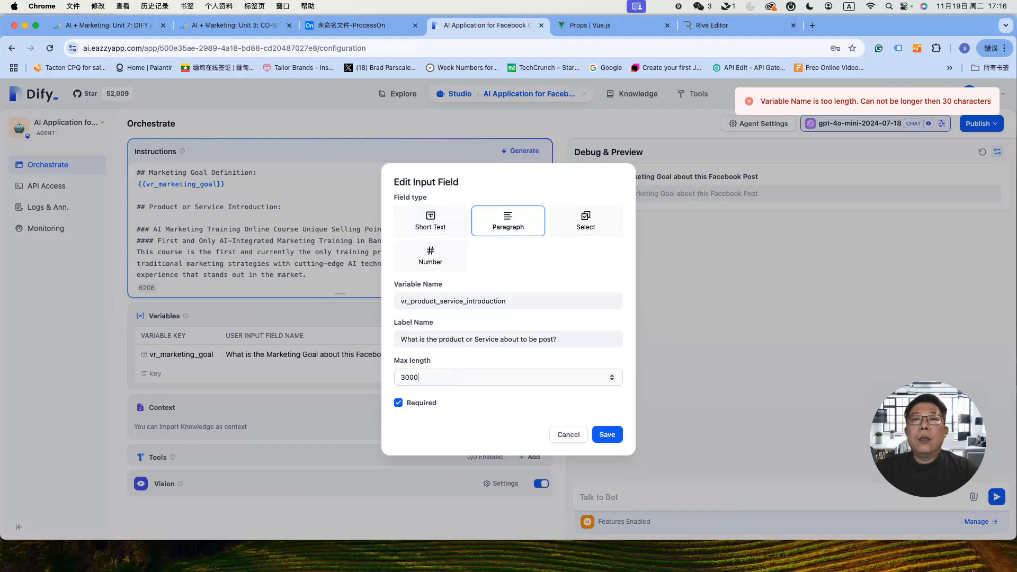
Step: Shorten the variable name to vr_product_service_intro and save the input field
left_click_drag(480, 301, 525, 300)
key("BackSpace")
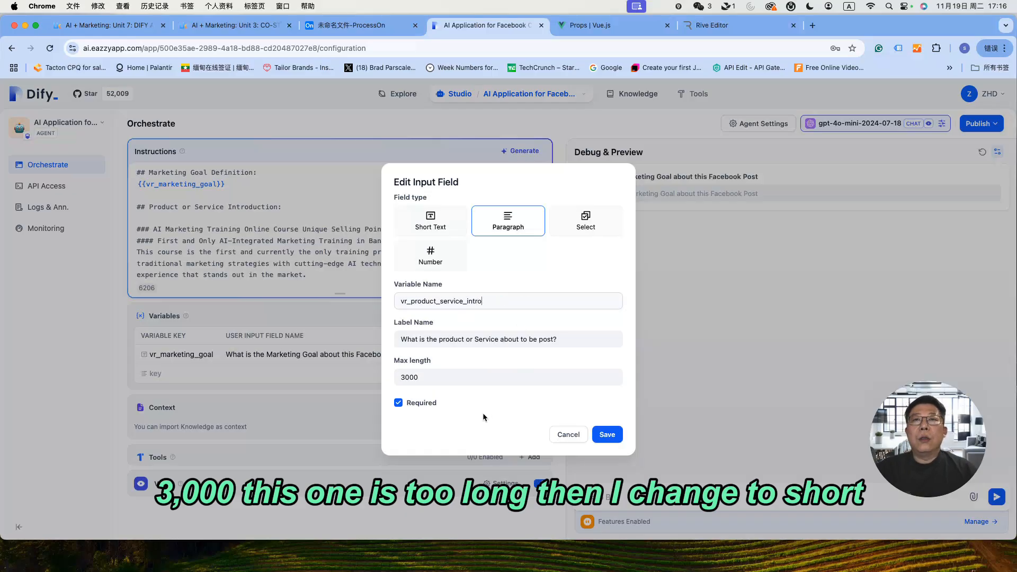
left_click(606, 435)
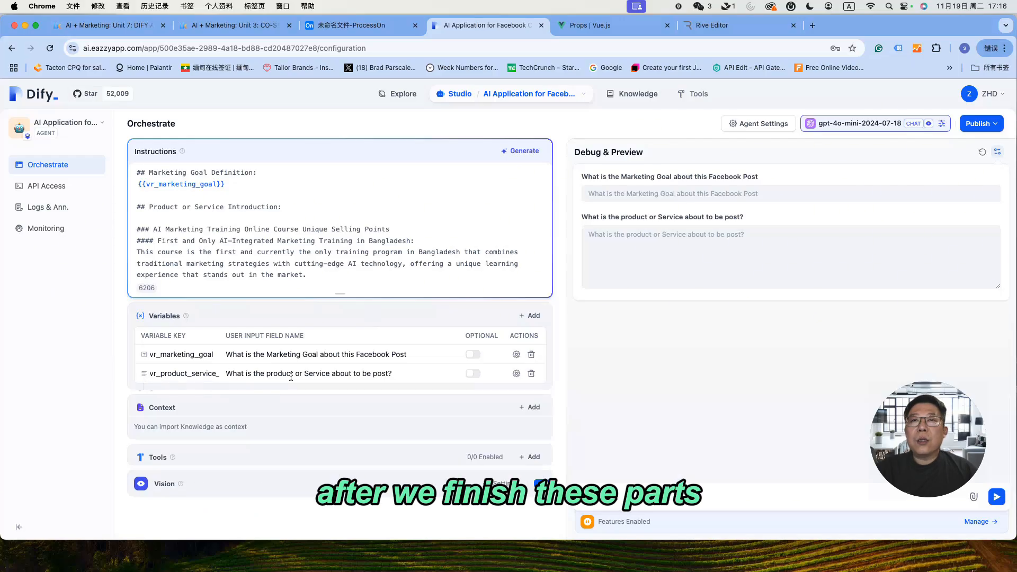
left_click_drag(588, 217, 743, 218)
left_click(759, 220)
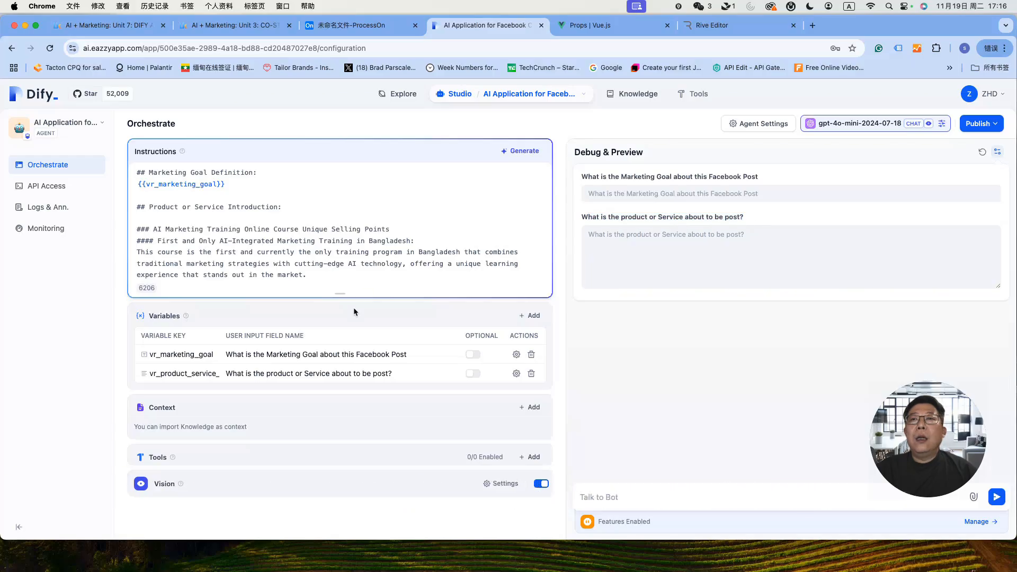
left_click_drag(588, 177, 760, 179)
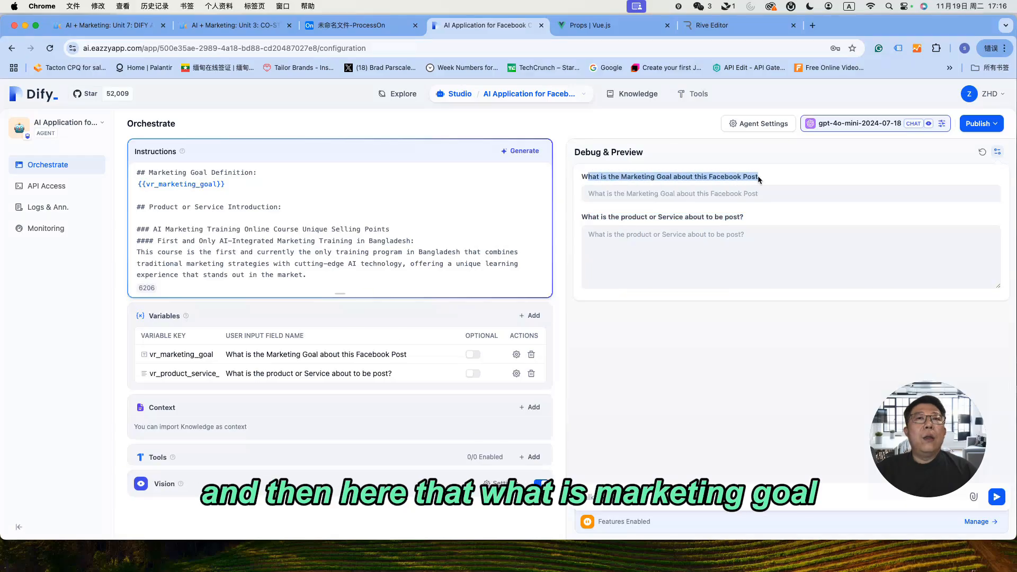
Step: Insert the vr_product_service_intro variable under the Product or Service Introduction heading in the instructions
left_click(779, 180)
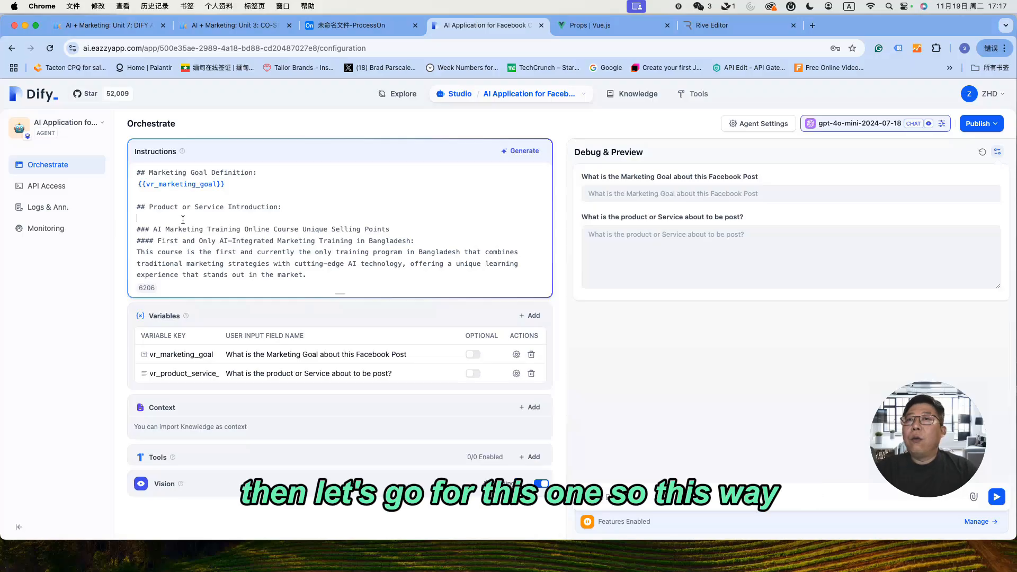
type("{{")
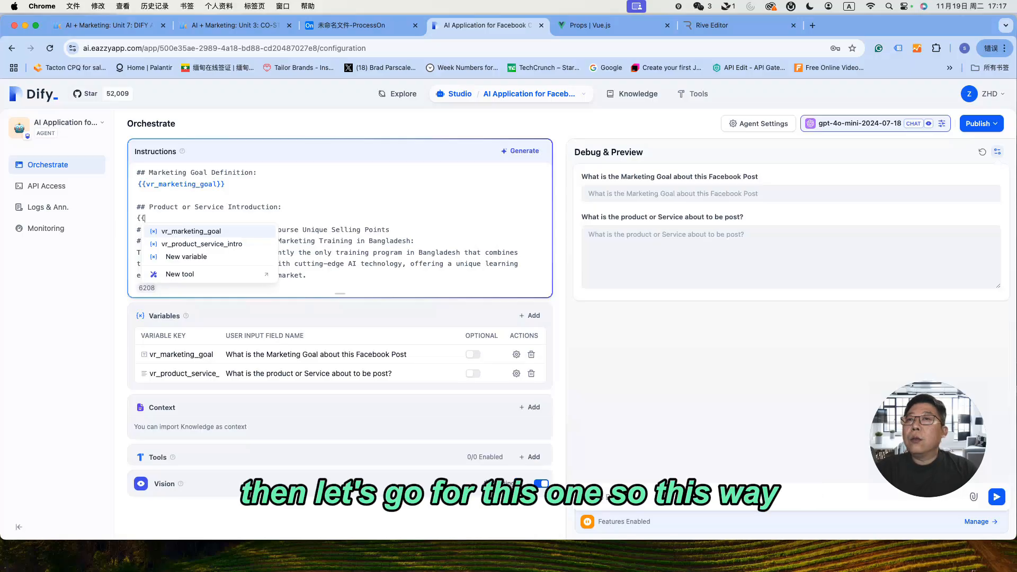
left_click(182, 244)
Step: Add a Short Text variable for the Marketing Target Audience Profile section and open its input field settings
scroll(317, 240, "down", 1)
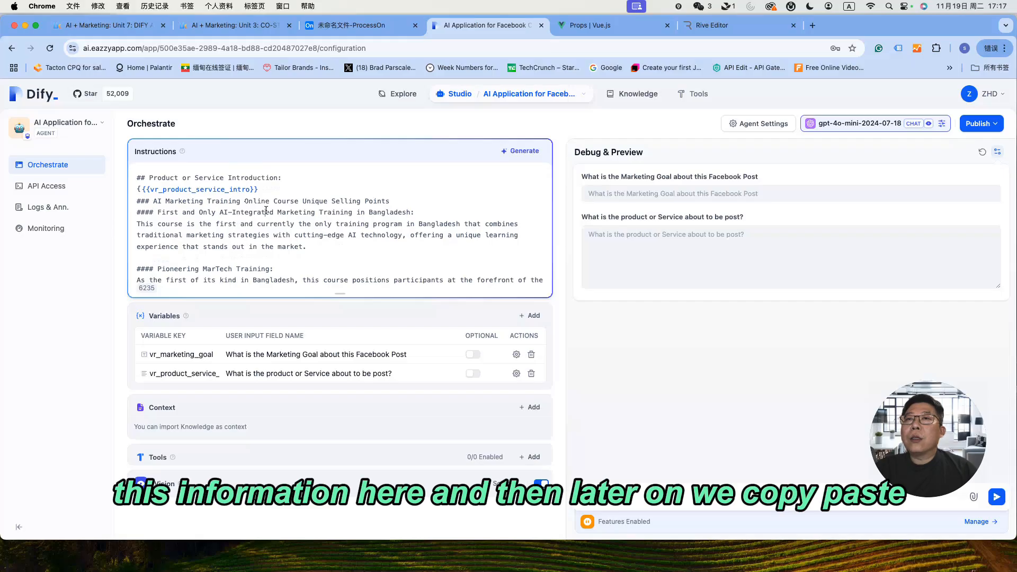
scroll(265, 211, "down", 1)
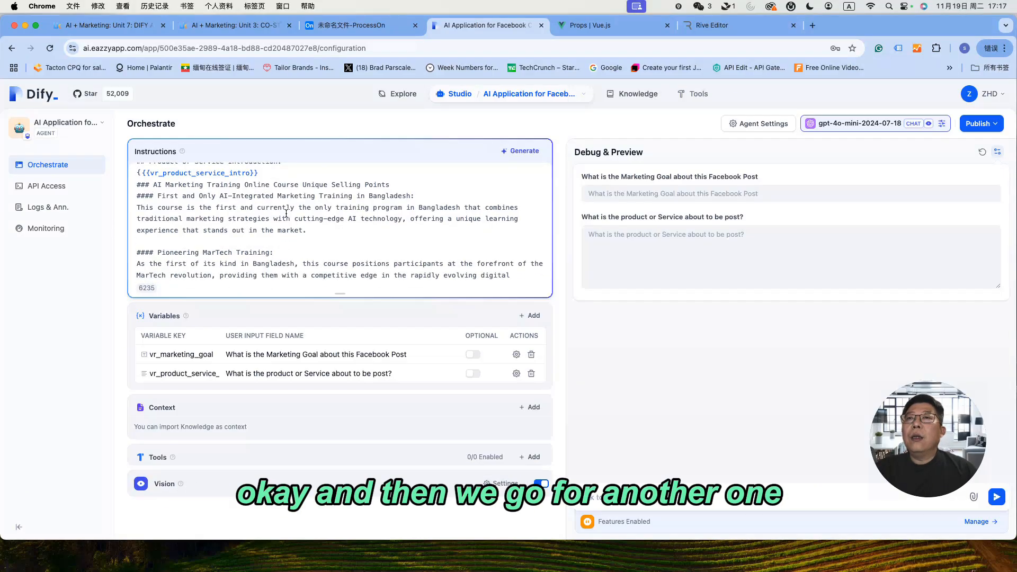
scroll(286, 213, "down", 10)
scroll(286, 213, "down", 10)
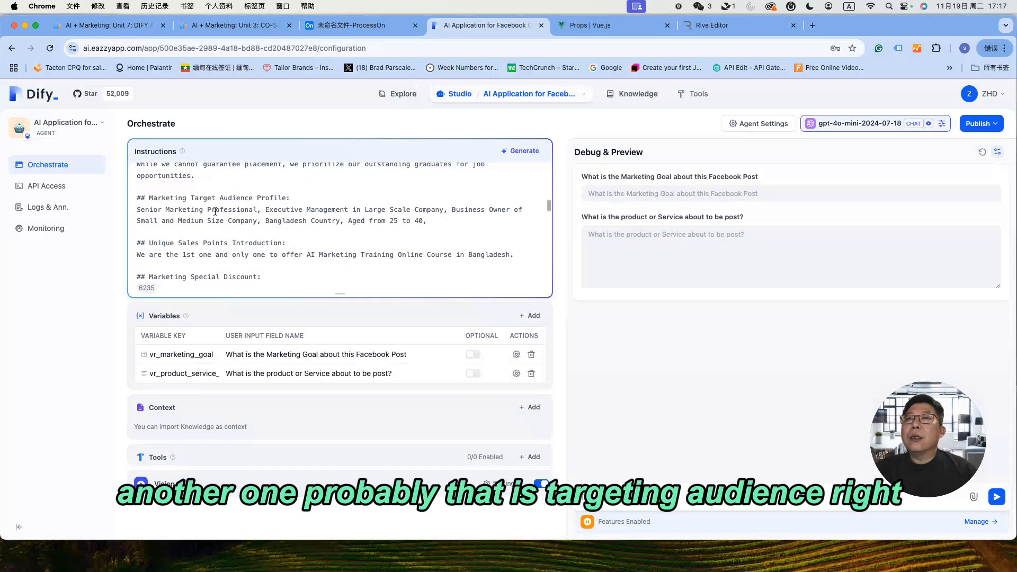
left_click_drag(149, 198, 286, 198)
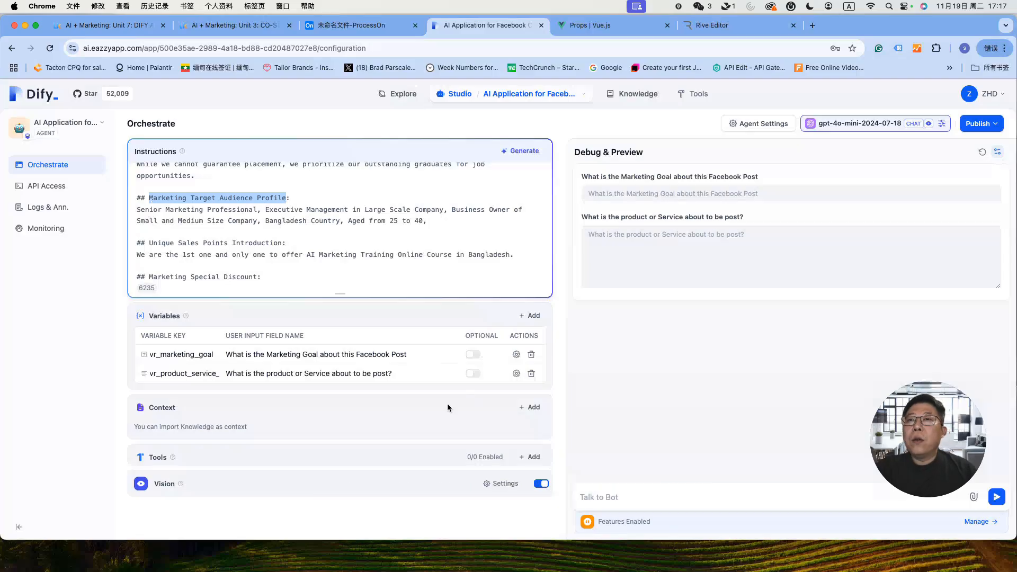
left_click(534, 317)
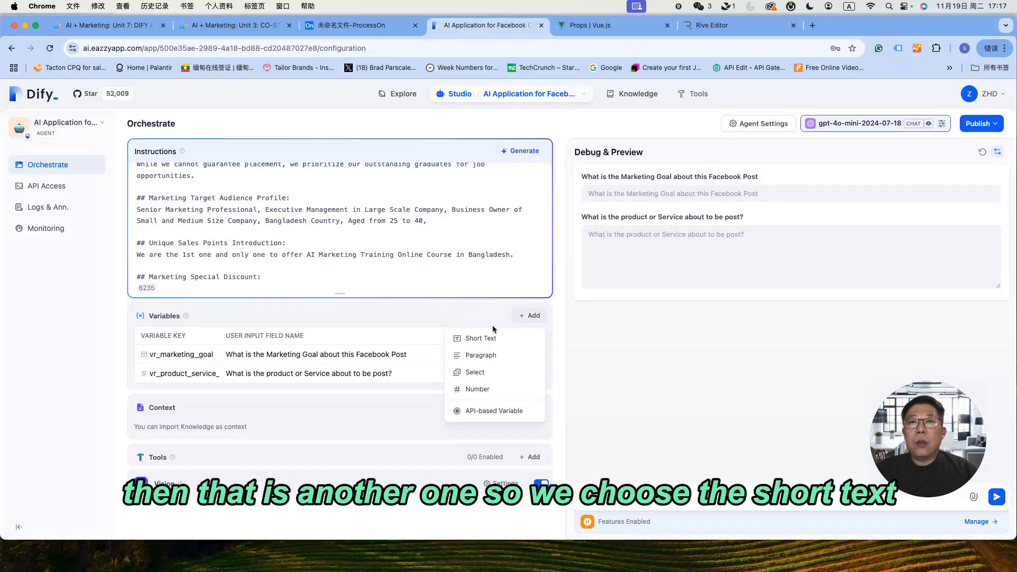
left_click(481, 339)
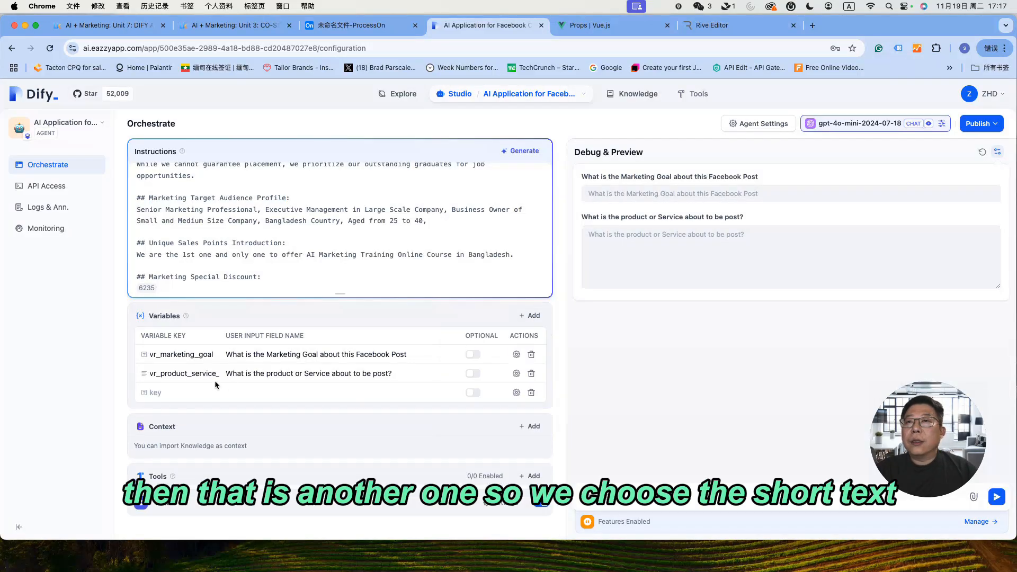
left_click(516, 393)
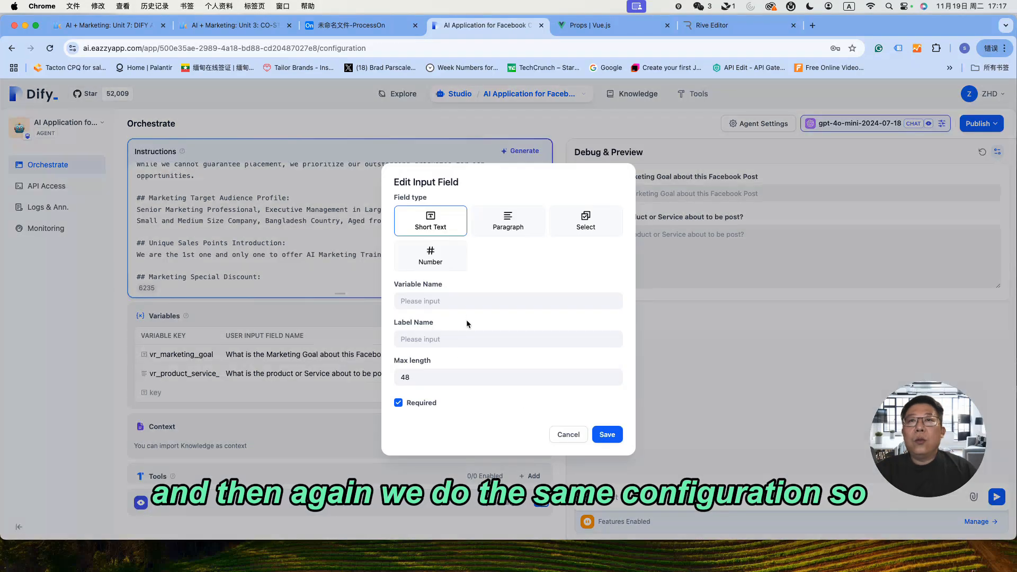
Step: Enter the label name "What is the target Audience?" for the Short Text variable
type("W")
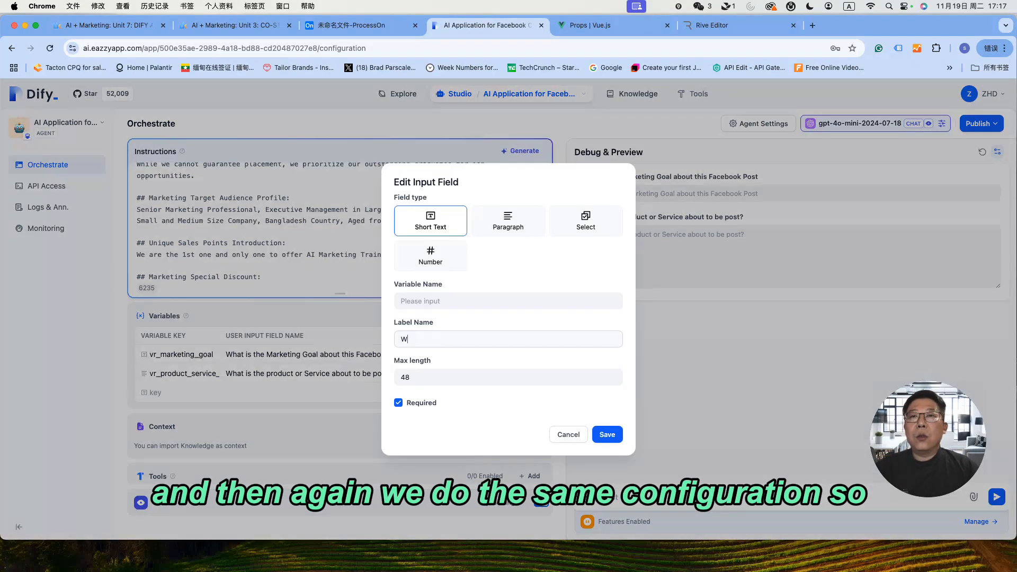
type("hat is the targe")
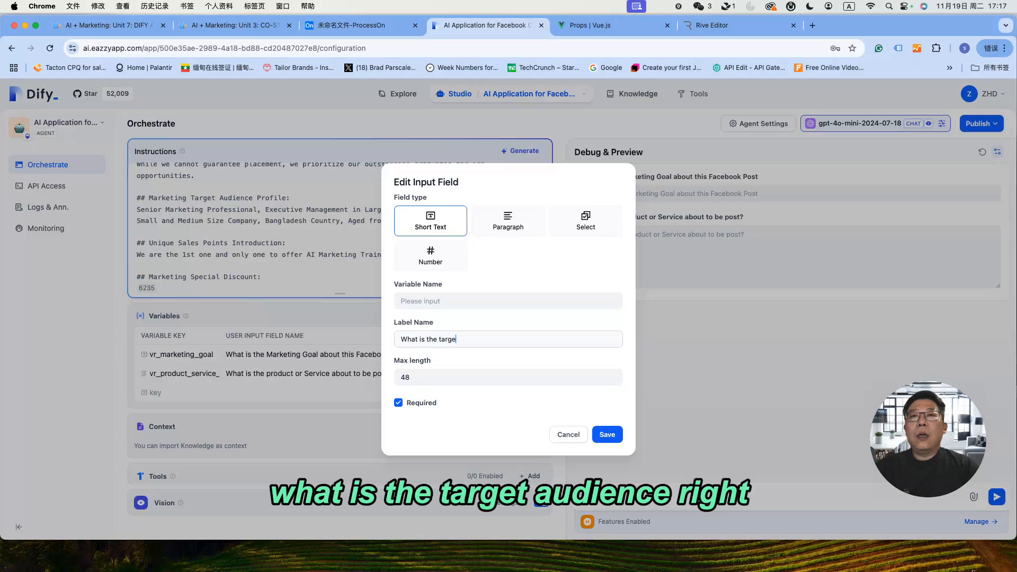
type("t Audience")
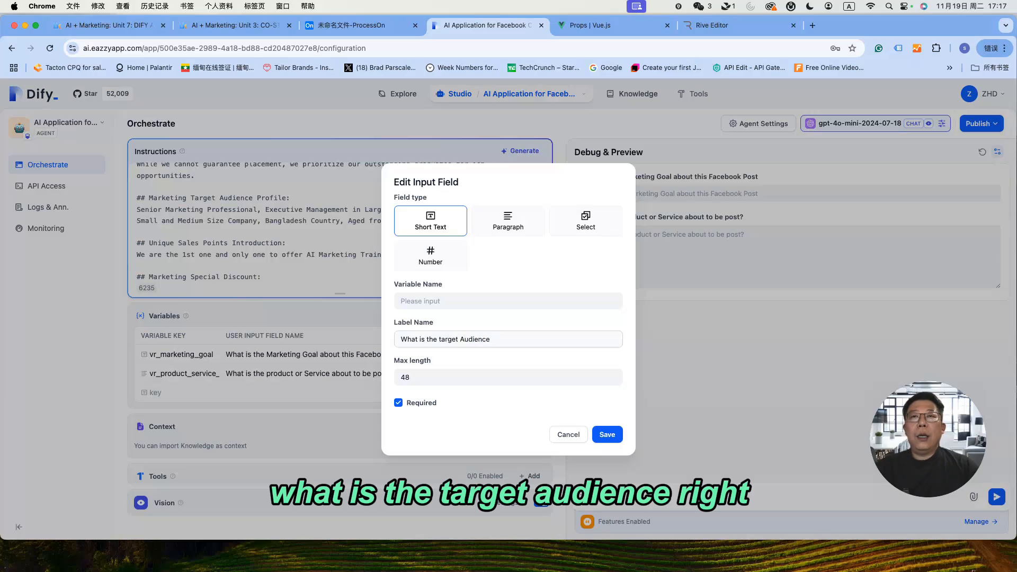
type("?")
Step: Set the variable name of the target audience field to vr_target_audience
left_click(423, 301)
type("vr")
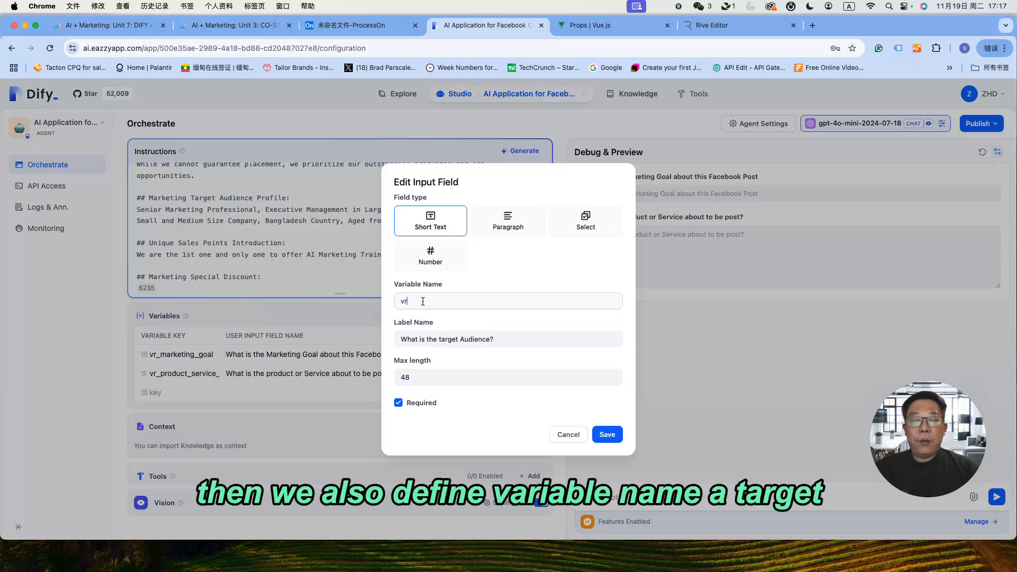
type("_tar")
key("BackSpace")
type("ar")
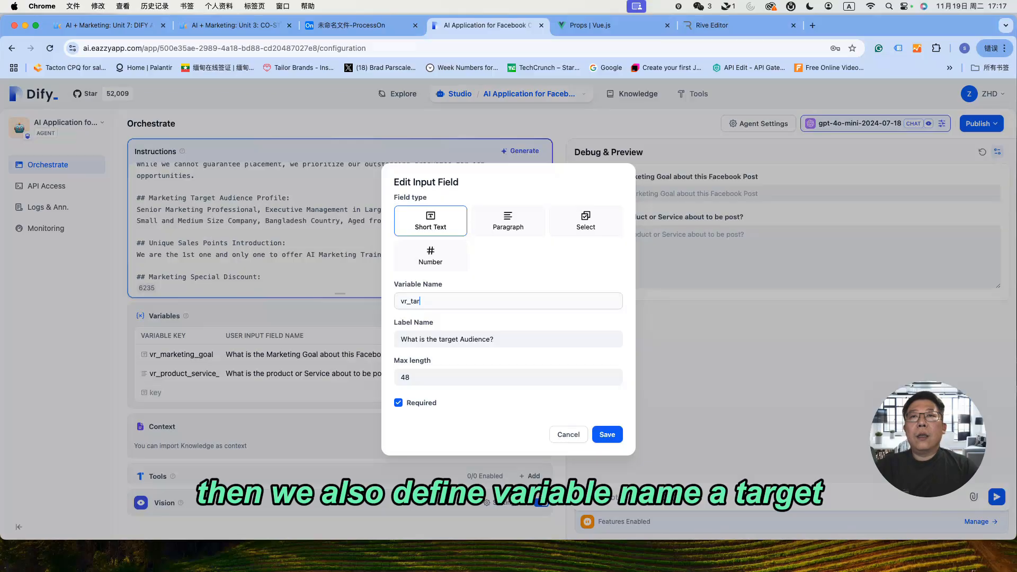
type("get_aud")
key("BackSpace")
type("udin")
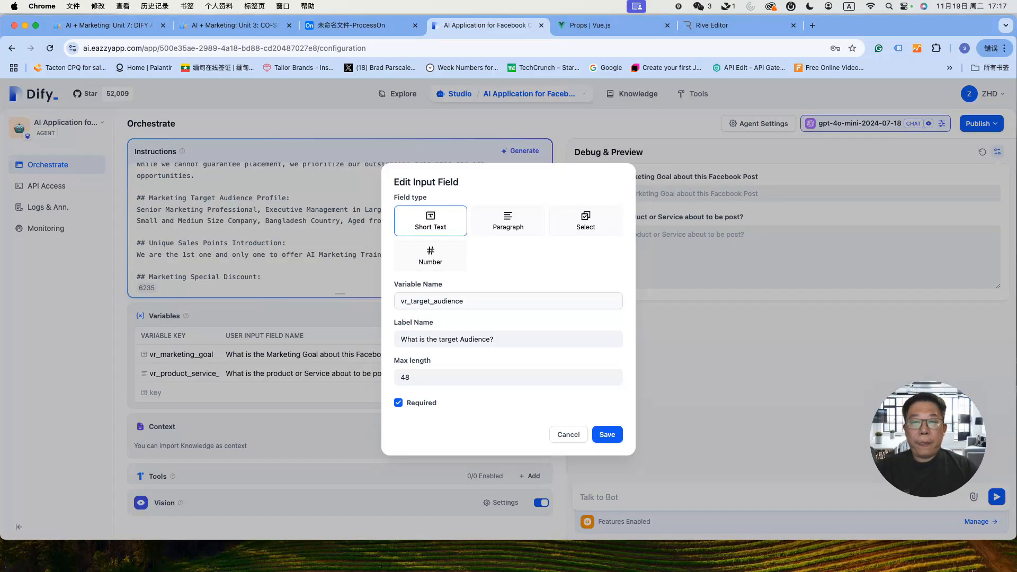
Step: Set the target audience field's max length to 256 and save the input field
left_click_drag(412, 377, 393, 381)
type("256")
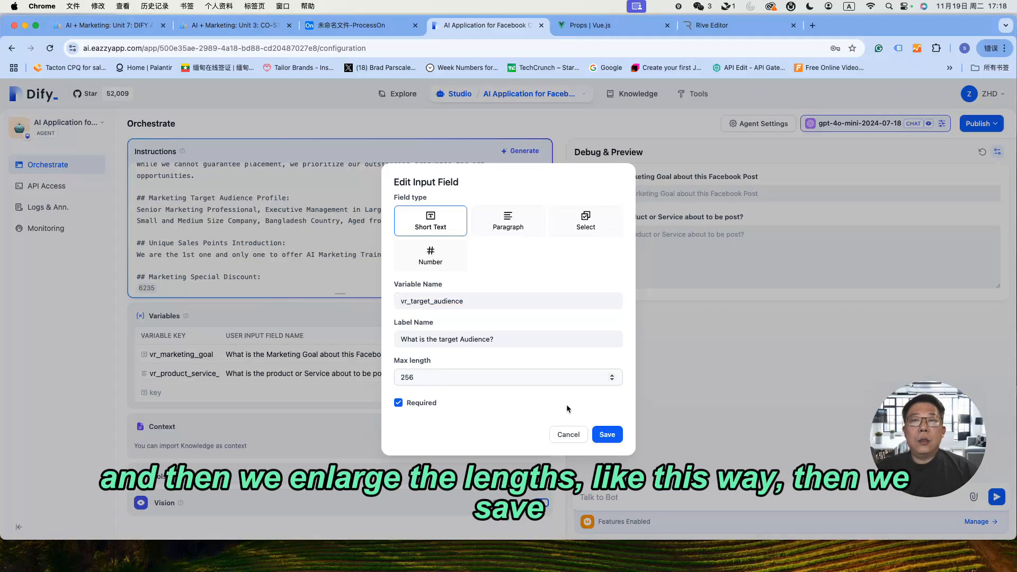
left_click(607, 434)
left_click(626, 323)
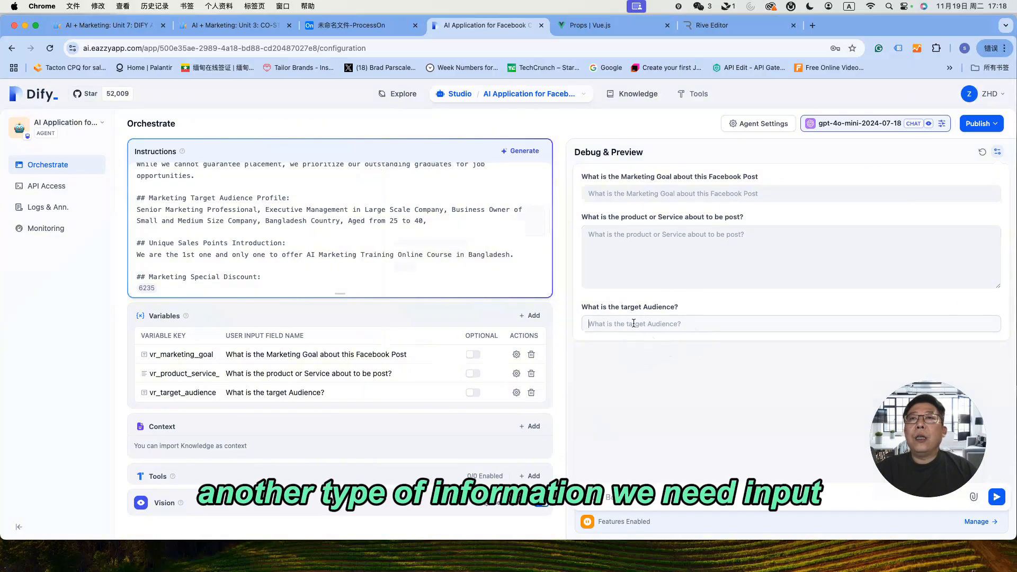
Step: Insert the vr_target_audience variable on a new line under the Marketing Target Audience Profile heading in the instructions
scroll(286, 222, "down", 2)
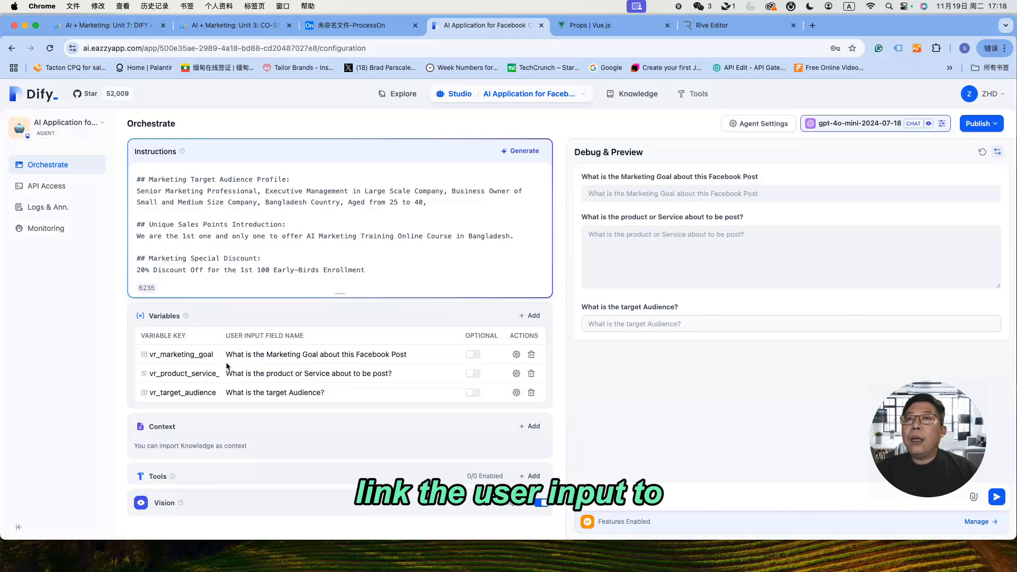
left_click(337, 177)
key("Return")
type("{{")
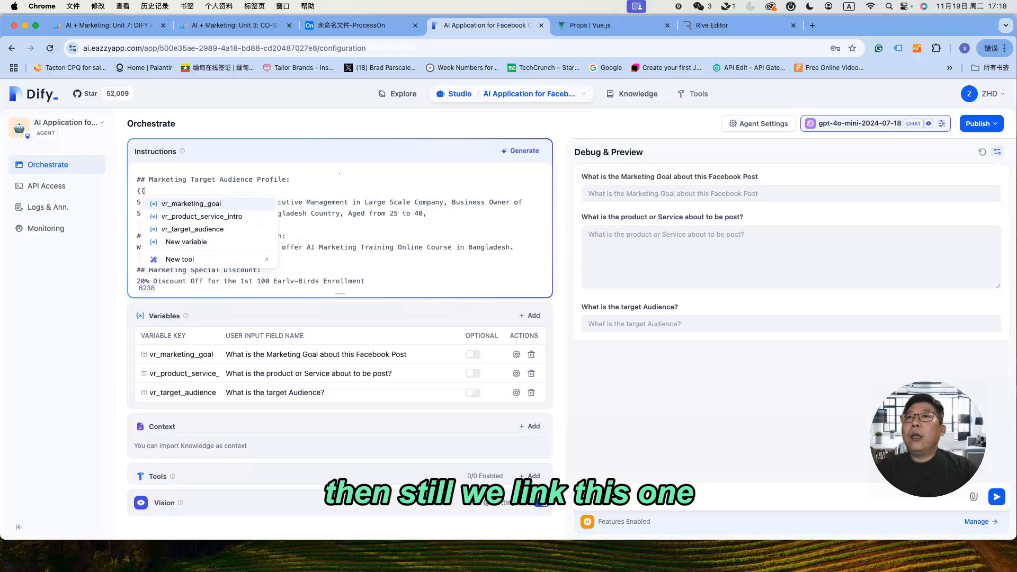
left_click(212, 229)
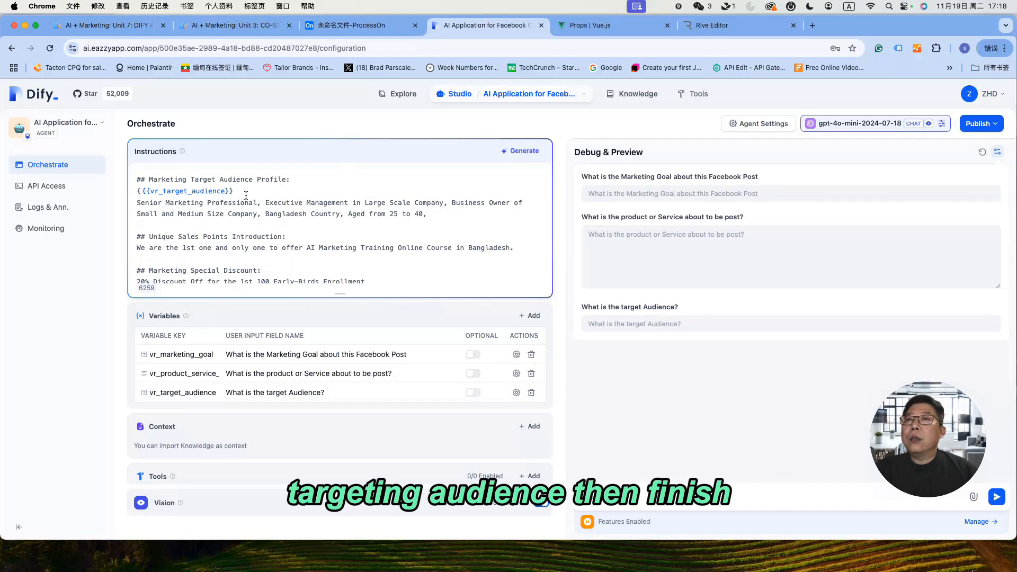
Step: Add another Short Text variable for the Unique Sales Points Introduction section of the instructions
left_click_drag(430, 211, 141, 206)
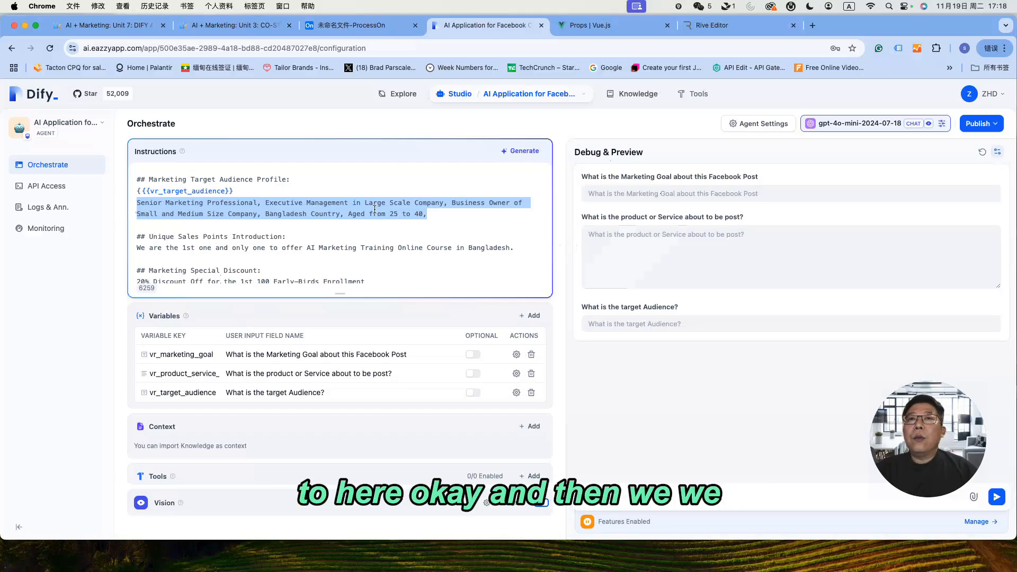
scroll(312, 204, "down", 1)
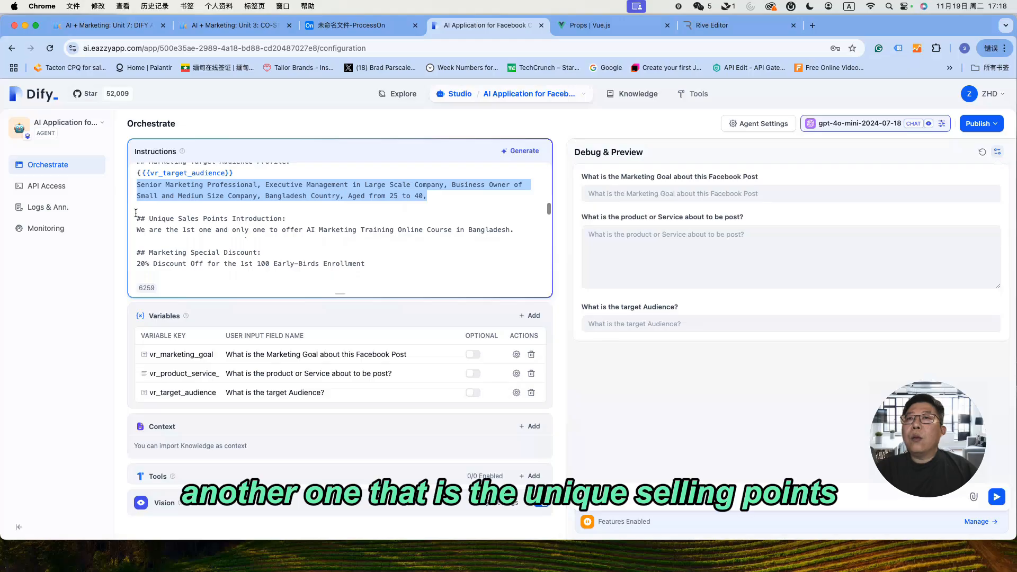
left_click_drag(149, 218, 283, 218)
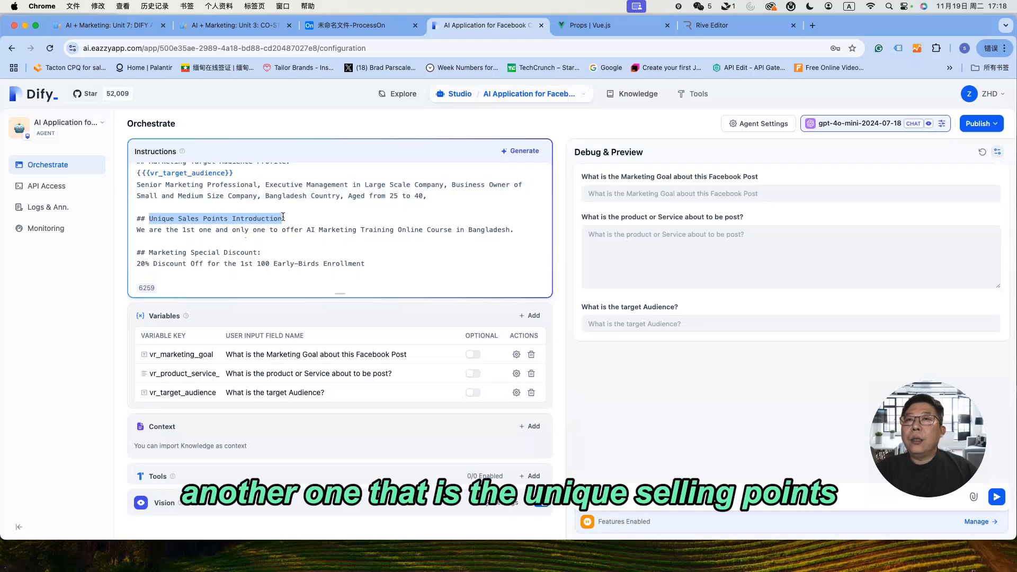
left_click(528, 315)
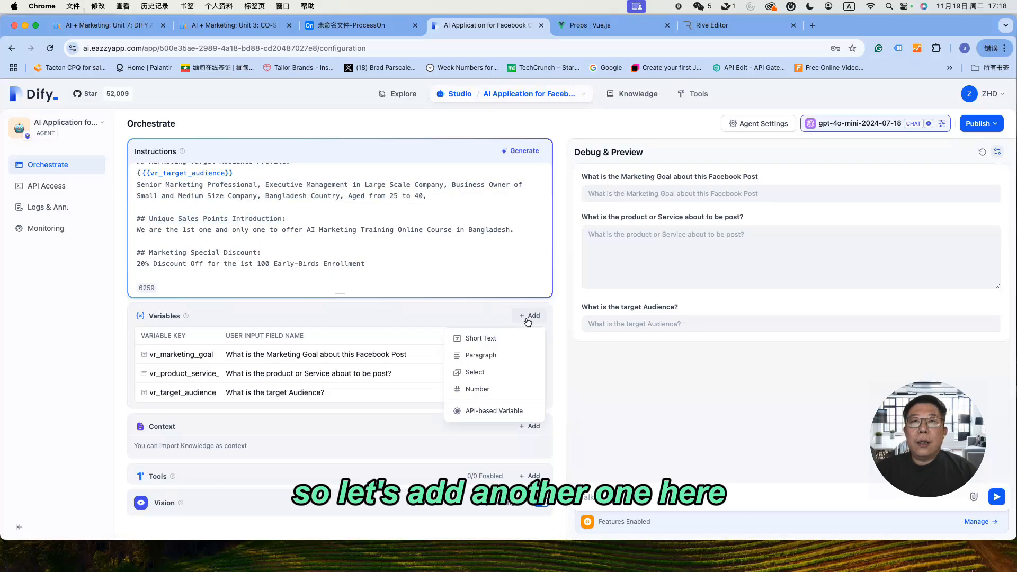
left_click(474, 339)
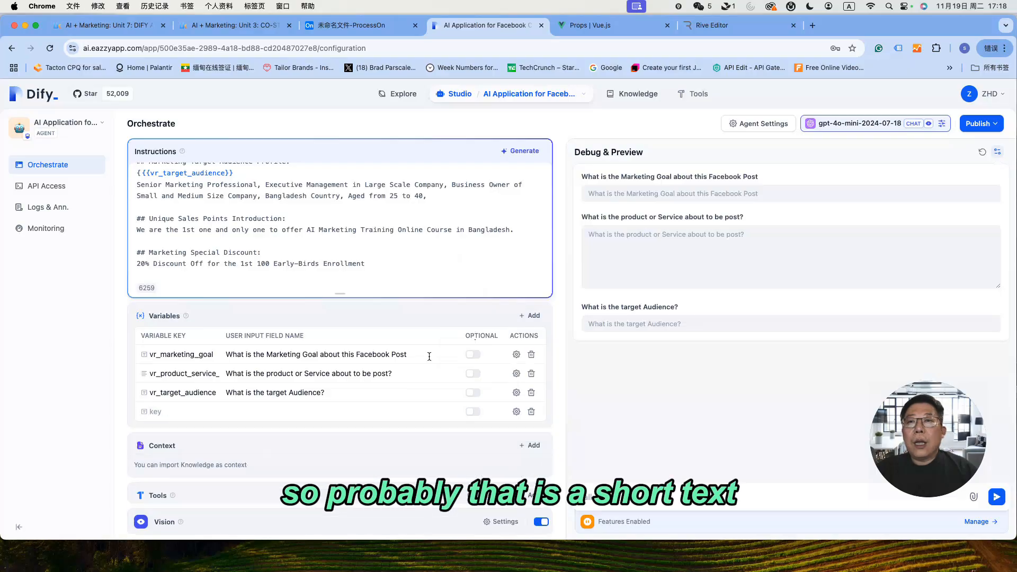
Step: Label the new Short Text field "What is the USP?" and name its variable vr_unique_selling_points
left_click(519, 411)
left_click(414, 338)
type("What is the USP?")
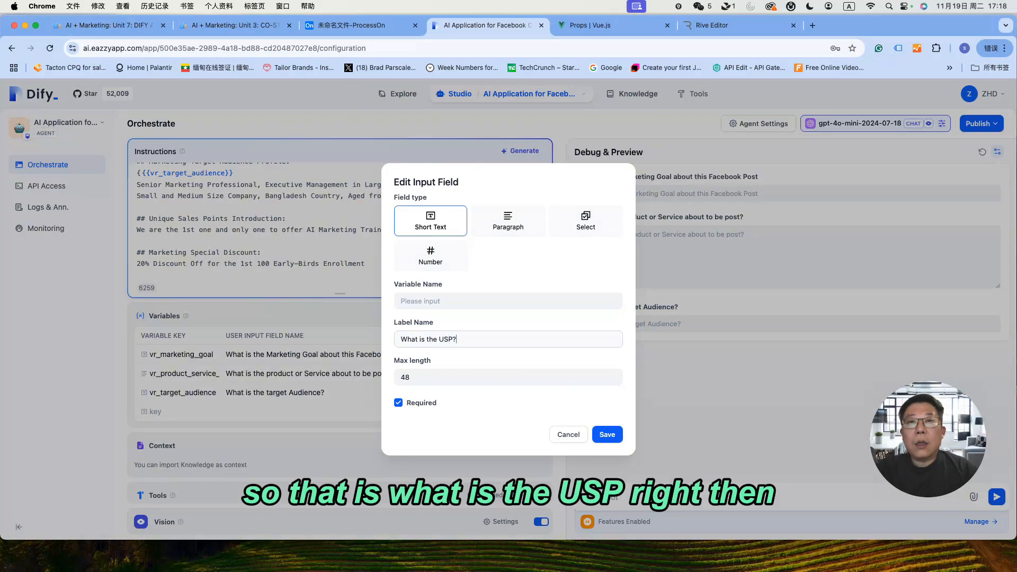
left_click(411, 300)
type("vr")
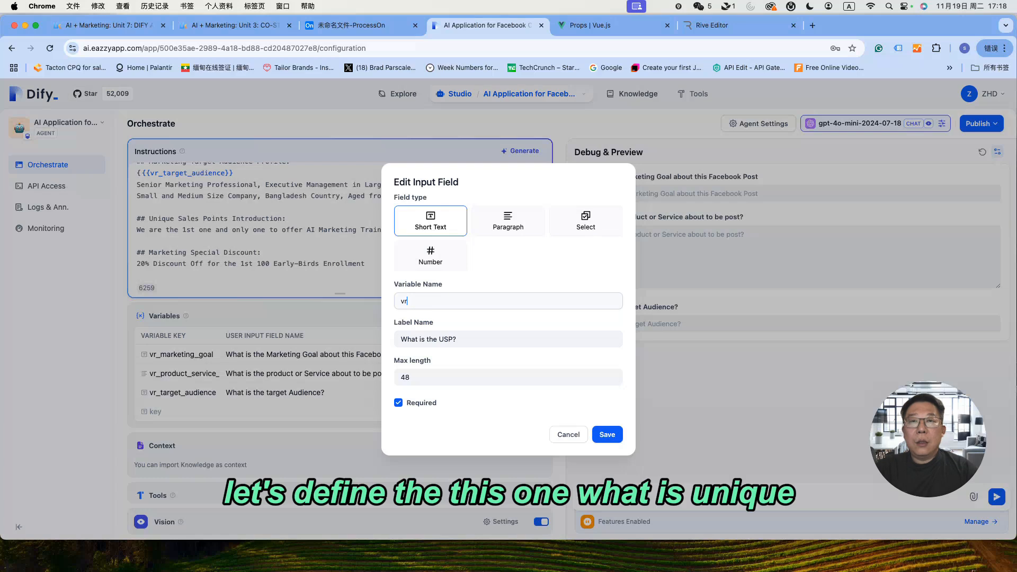
type("_unique")
type("_selling_points")
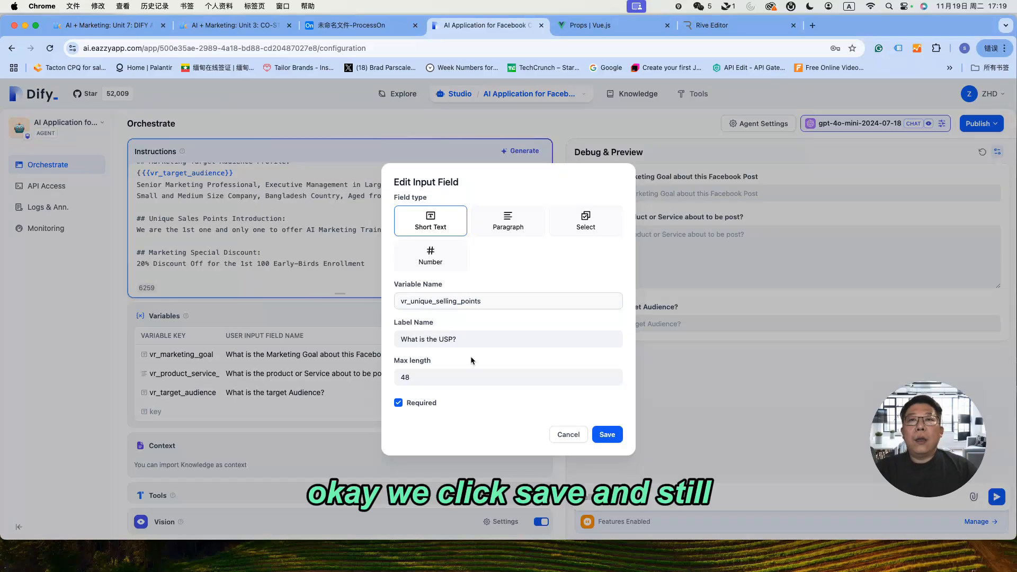
Step: Set the USP field's max length to 24 and save the input field
left_click_drag(444, 376, 393, 375)
type("24")
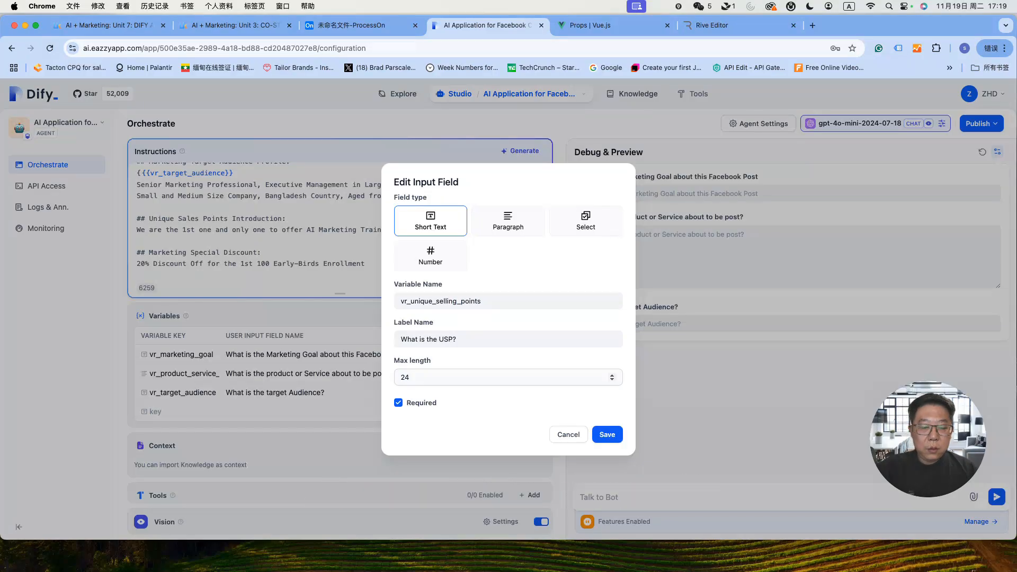
left_click(607, 435)
Step: Insert the vr_unique_selling_points variable on a new line under the Unique Sales Points Introduction heading in the instructions
scroll(387, 319, "down", 1)
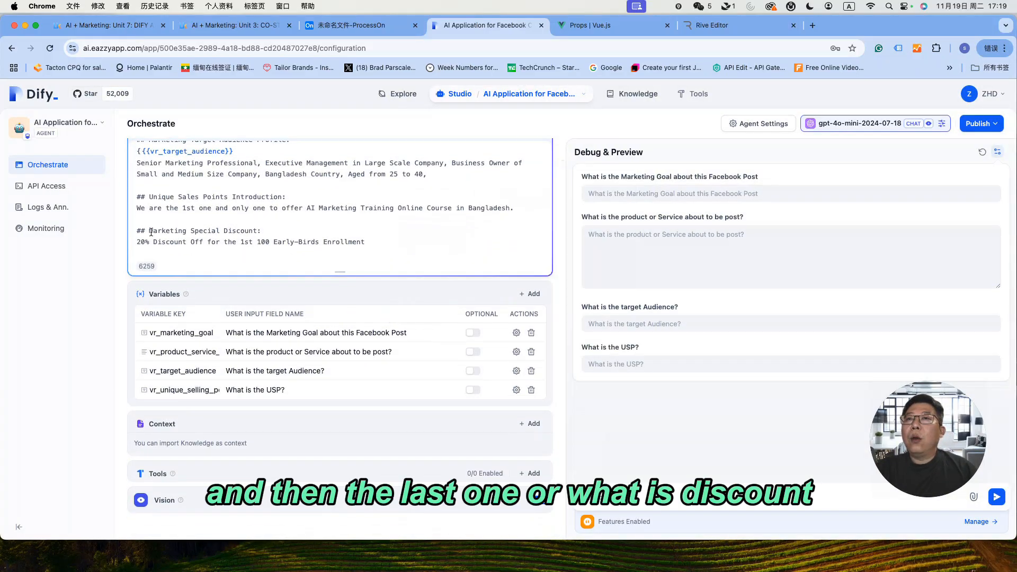
left_click_drag(151, 231, 223, 231)
left_click(308, 196)
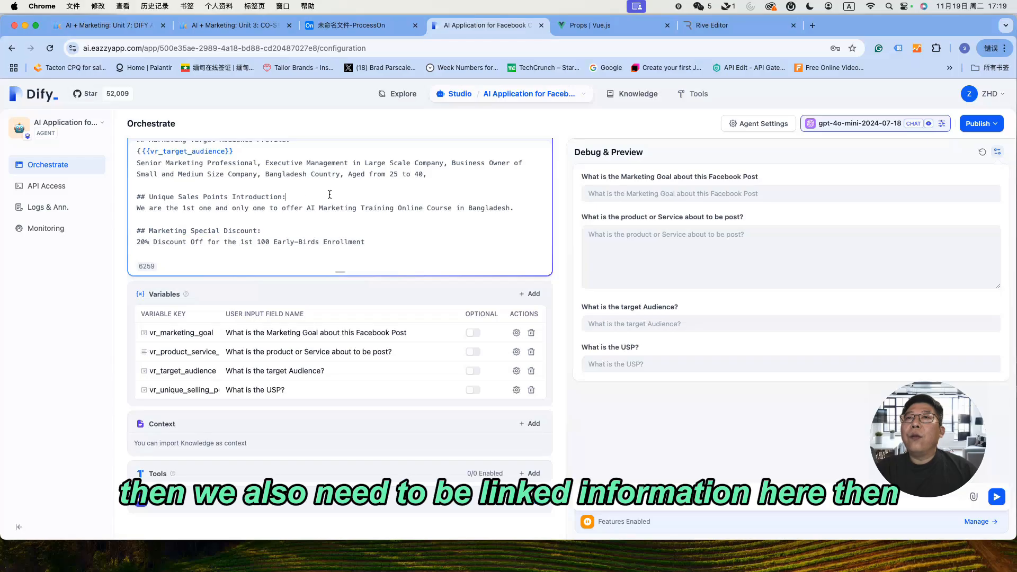
key("Return")
type("{{")
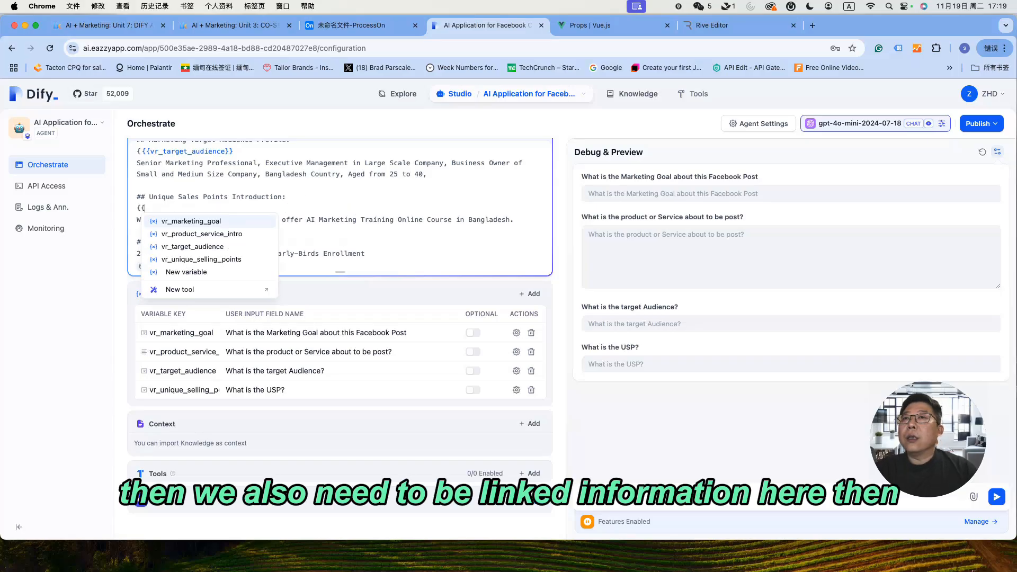
left_click(182, 262)
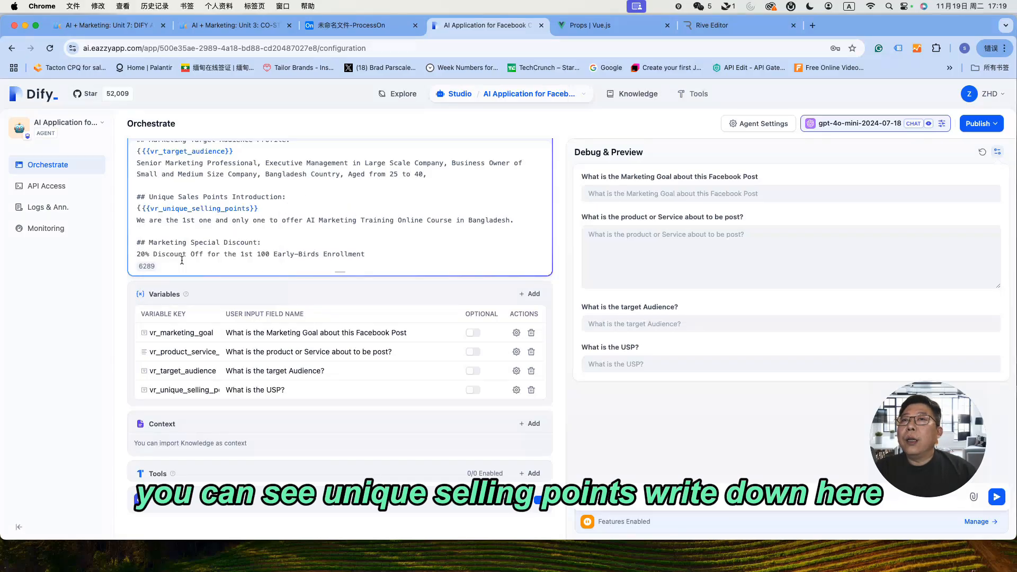
Step: Add another Short Text variable and label it "What is the special discount?"
left_click(533, 294)
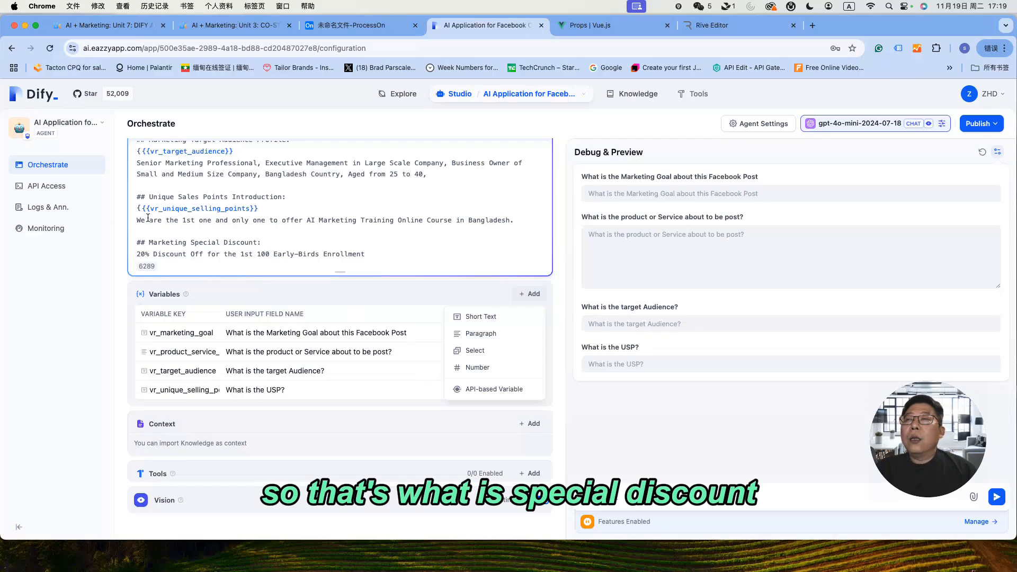
left_click(481, 319)
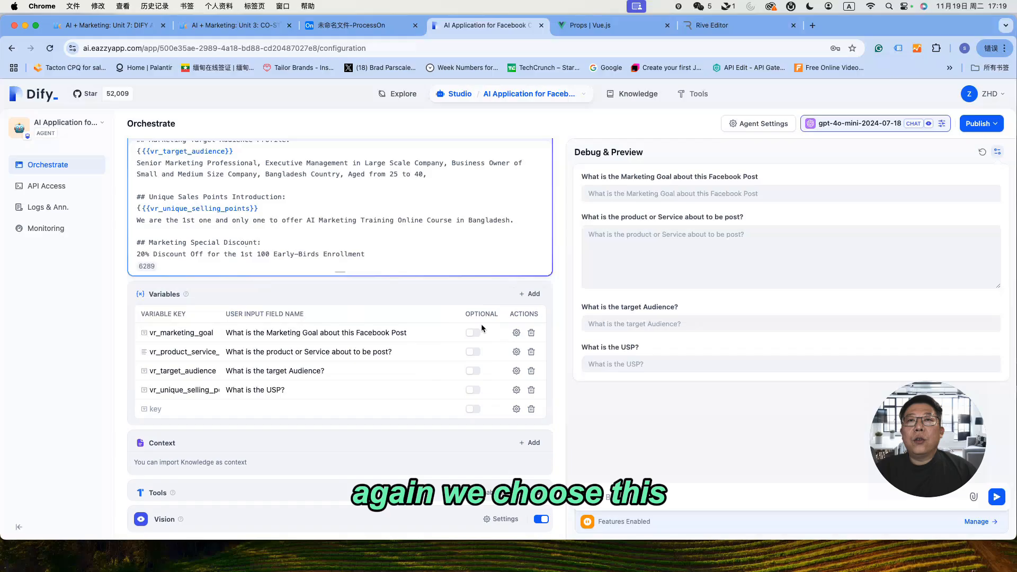
left_click(516, 409)
type("What is ")
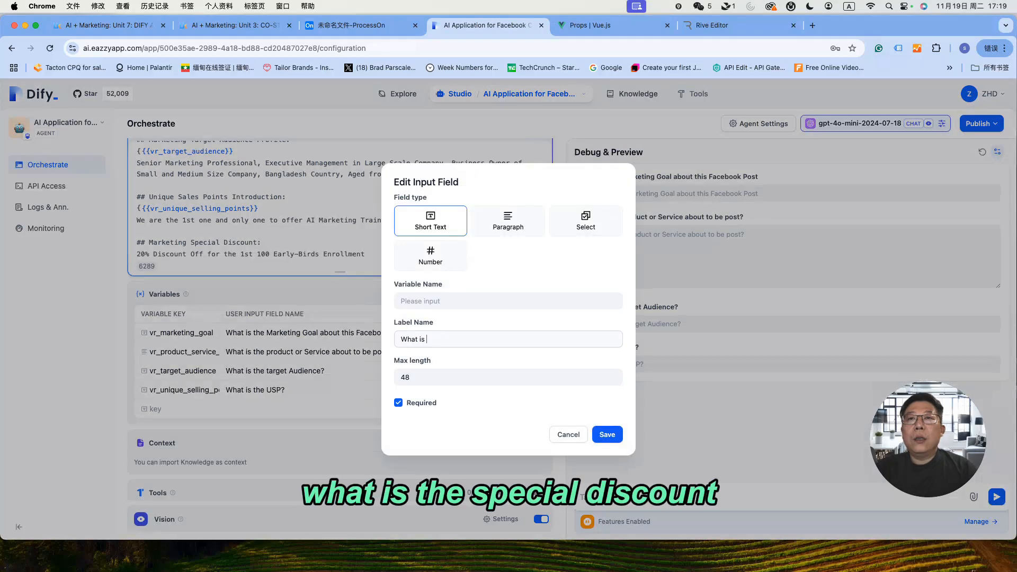
type("the special dis")
key("BackSpace")
type("iscount")
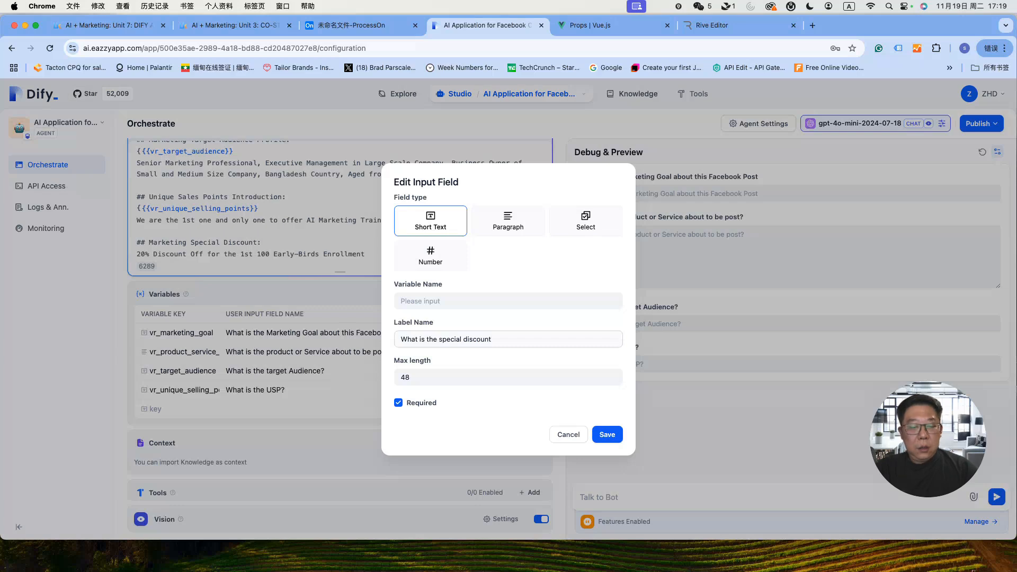
type("?")
Step: Set the variable name of the special discount field to vr_special_discount
left_click(508, 301)
type("vr")
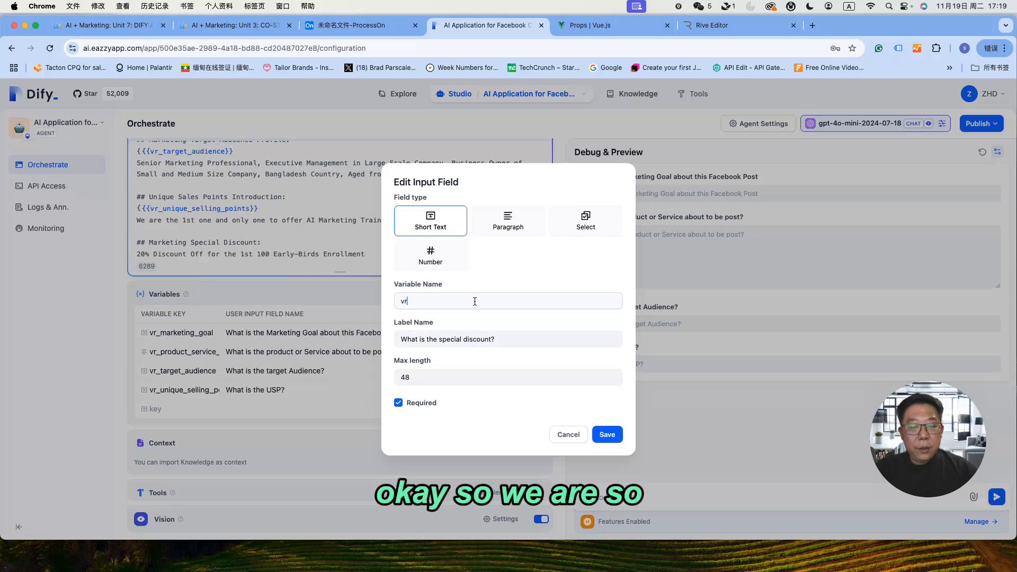
type("_sp")
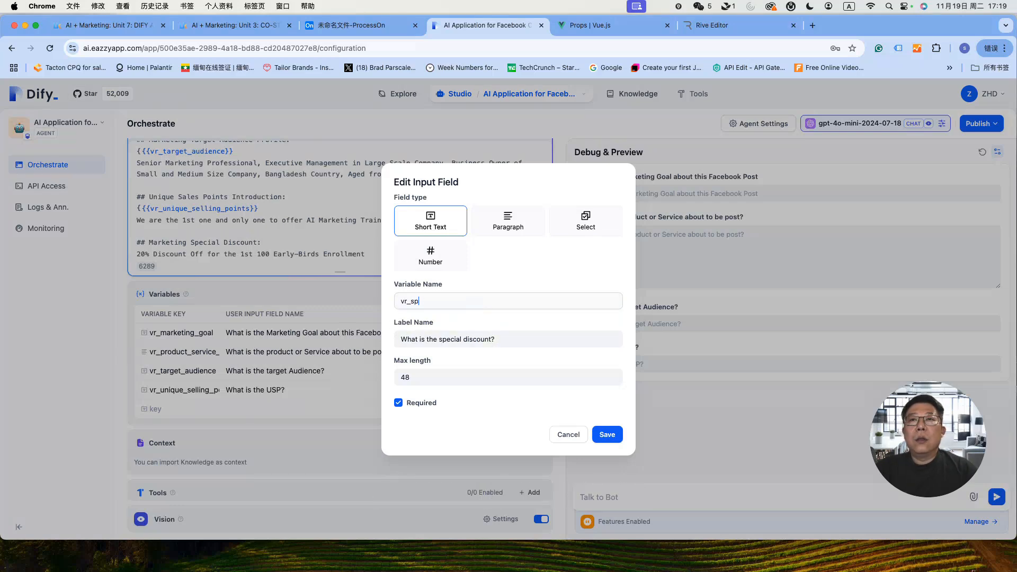
type("ecial_discount")
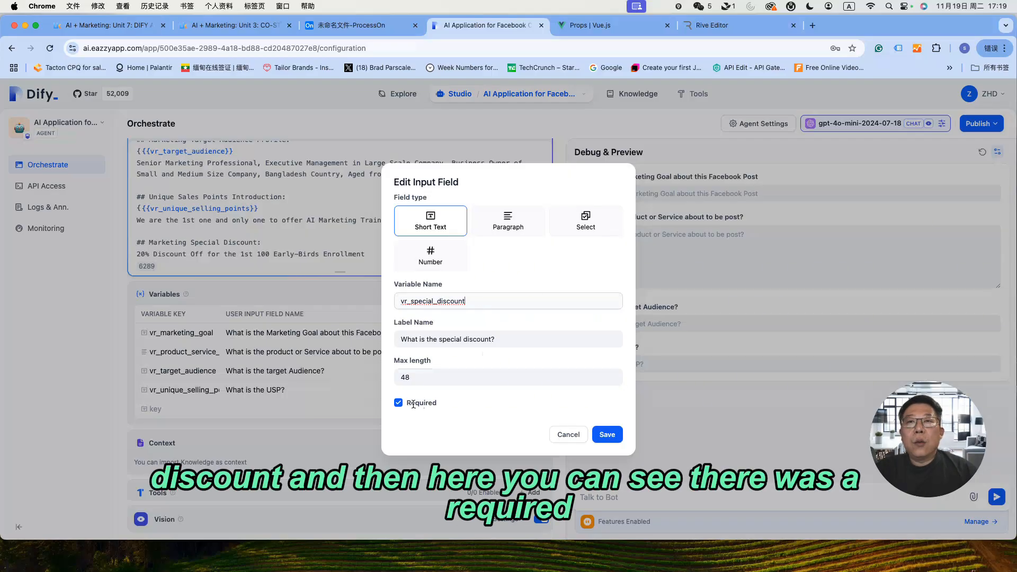
Step: Make the special discount field optional, set its max length to 256 and save the input field
left_click_drag(408, 403, 447, 406)
left_click(426, 403)
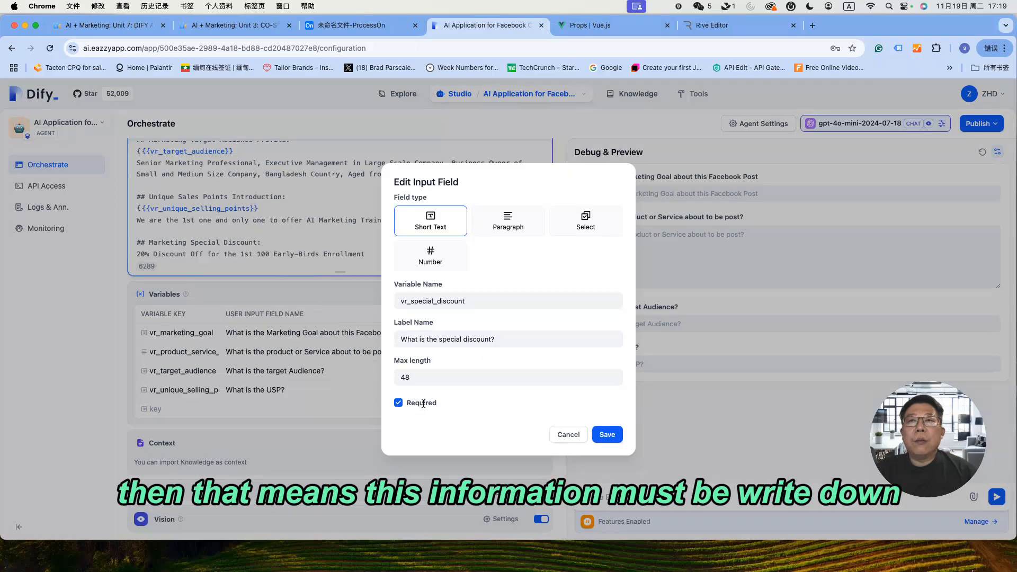
left_click(422, 403)
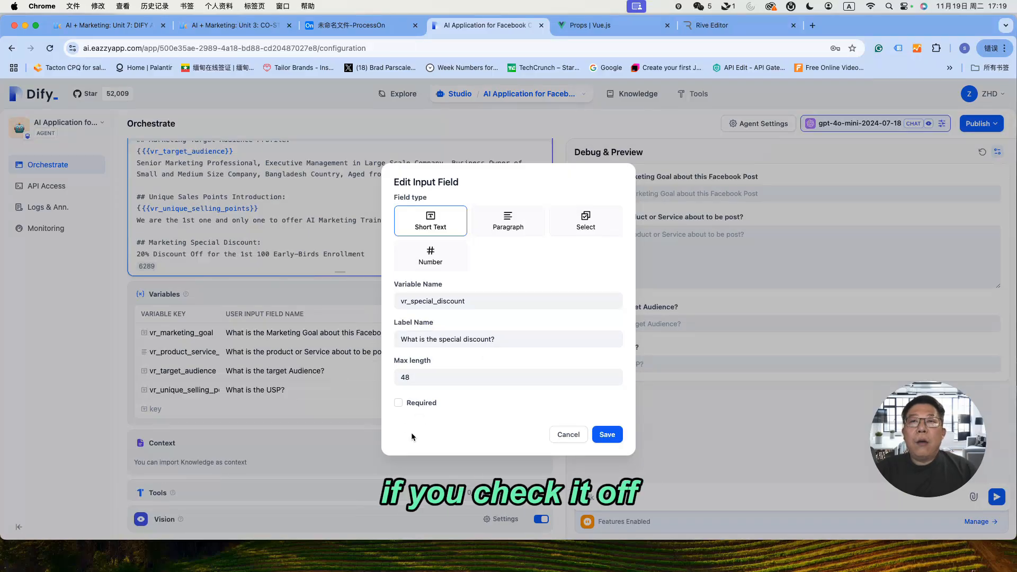
double_click(402, 377)
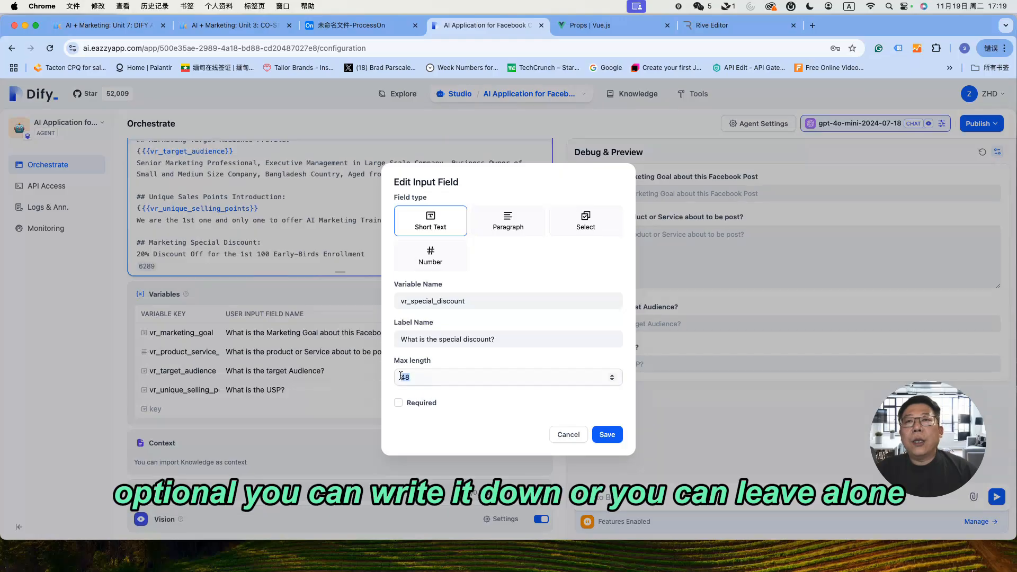
type("256")
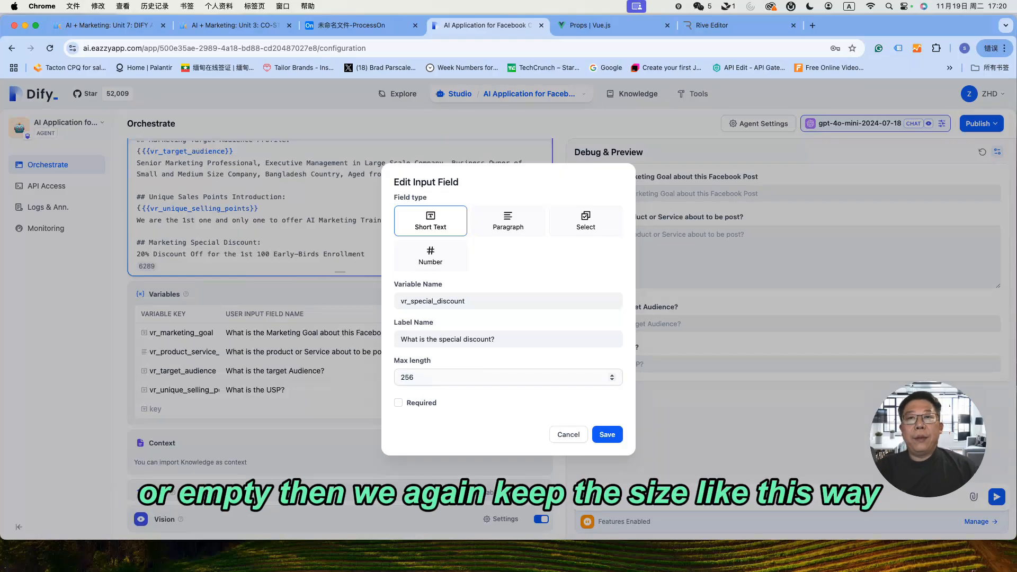
left_click(434, 380)
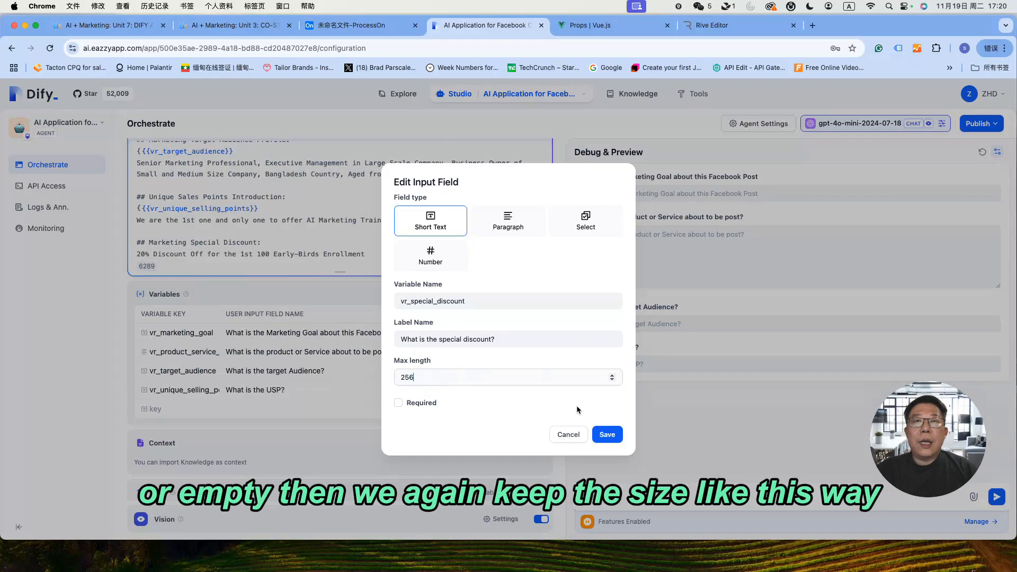
left_click(607, 435)
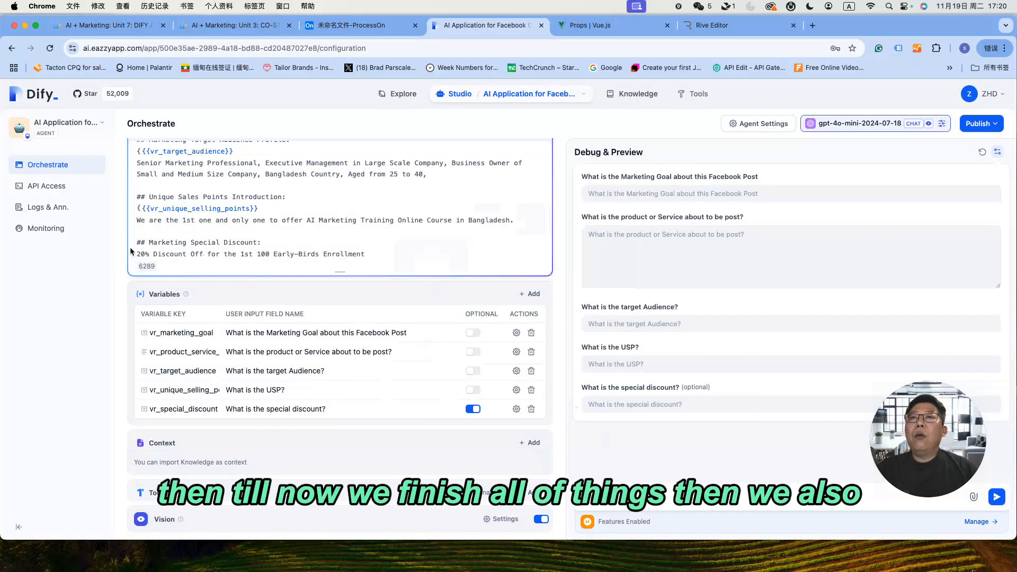
Step: Insert the vr_special_discount variable on a new line under the Marketing Special Discount heading in the instructions
key("super+BackSpace")
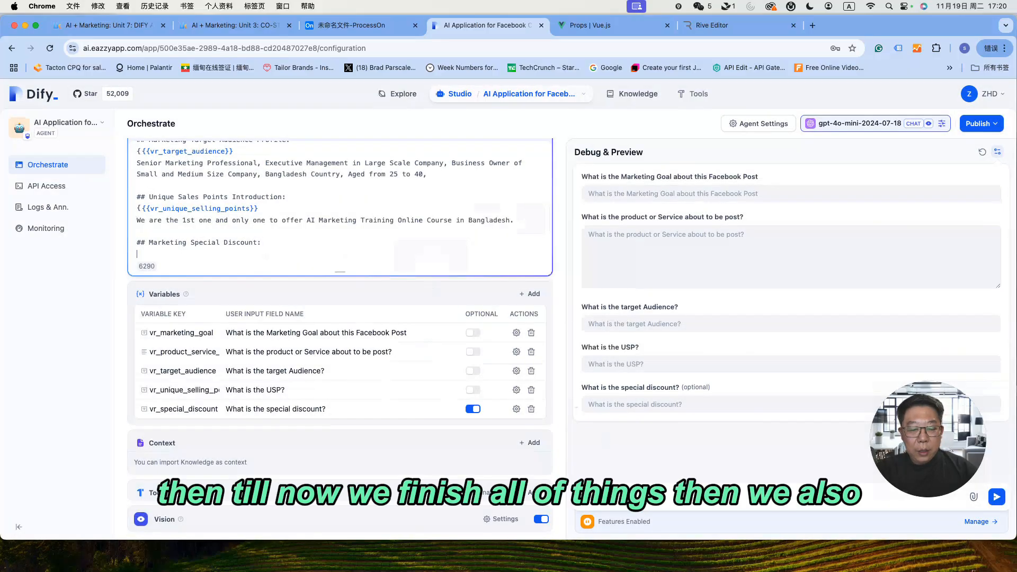
type("{{")
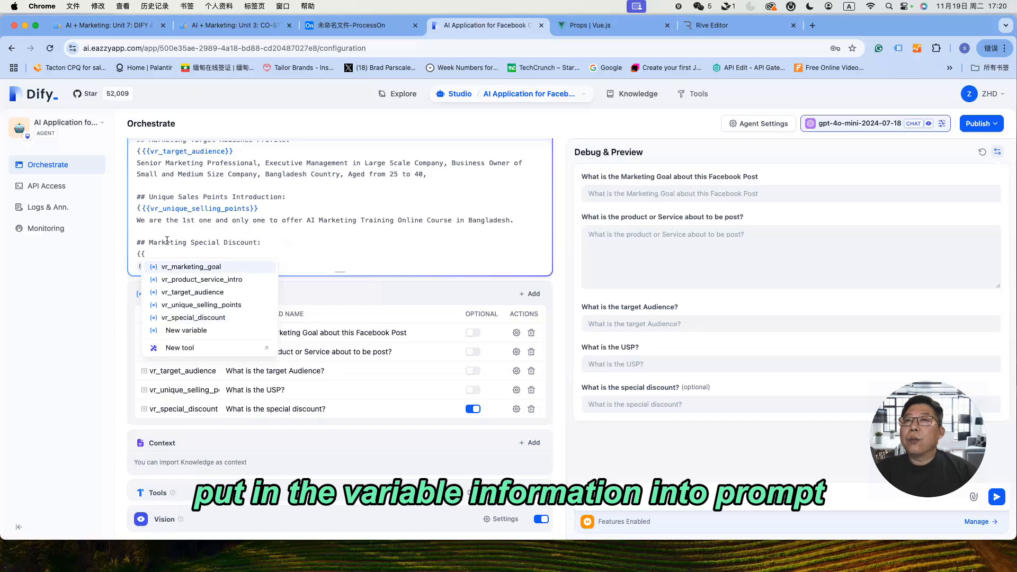
left_click(200, 319)
Step: Review the instructions from the marketing goal definition to the content style and tone sections, checking the inserted variables
scroll(312, 245, "down", 2)
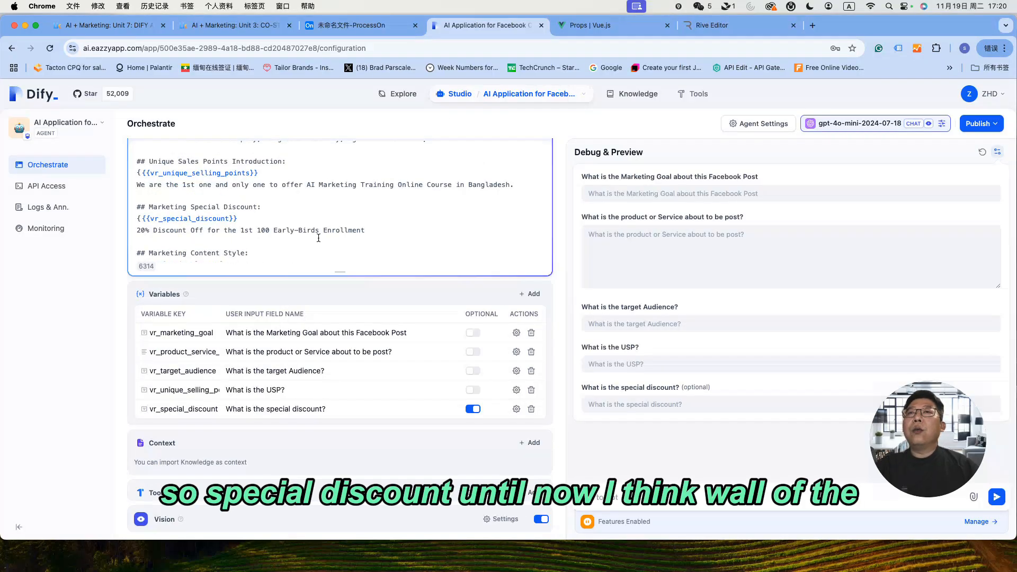
scroll(319, 238, "up", 3)
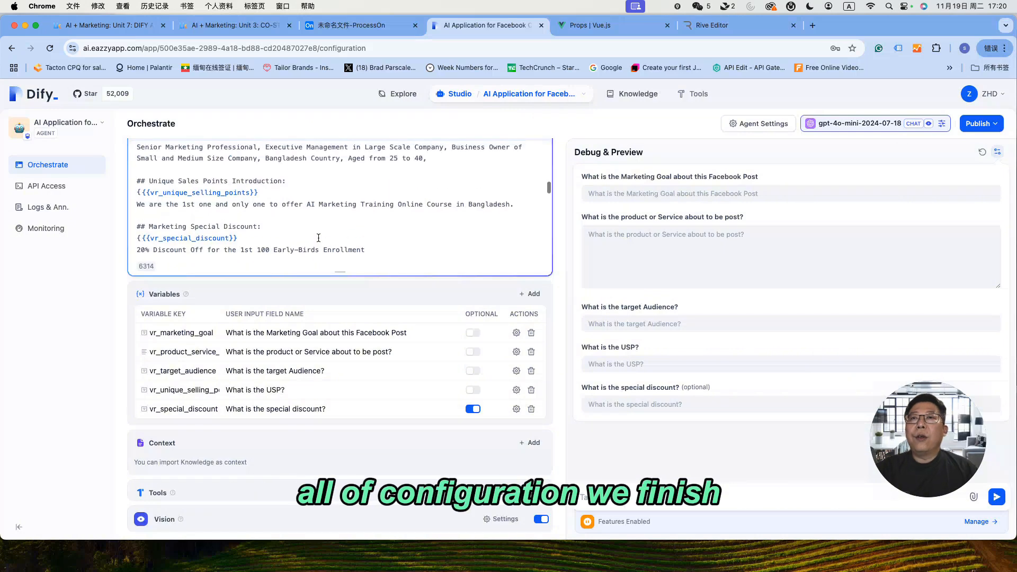
scroll(318, 238, "down", 1)
scroll(318, 238, "up", 6)
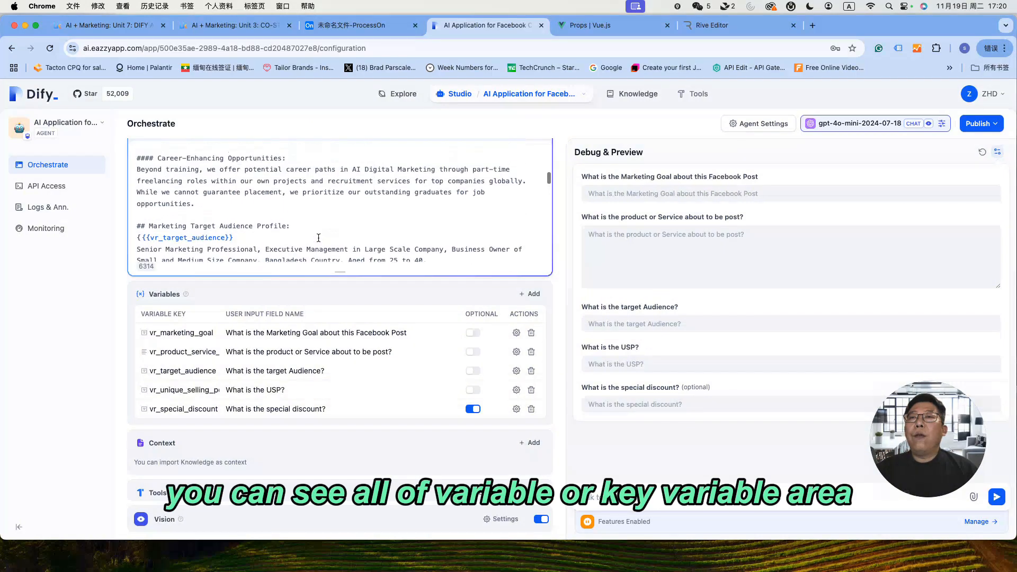
scroll(318, 238, "up", 10)
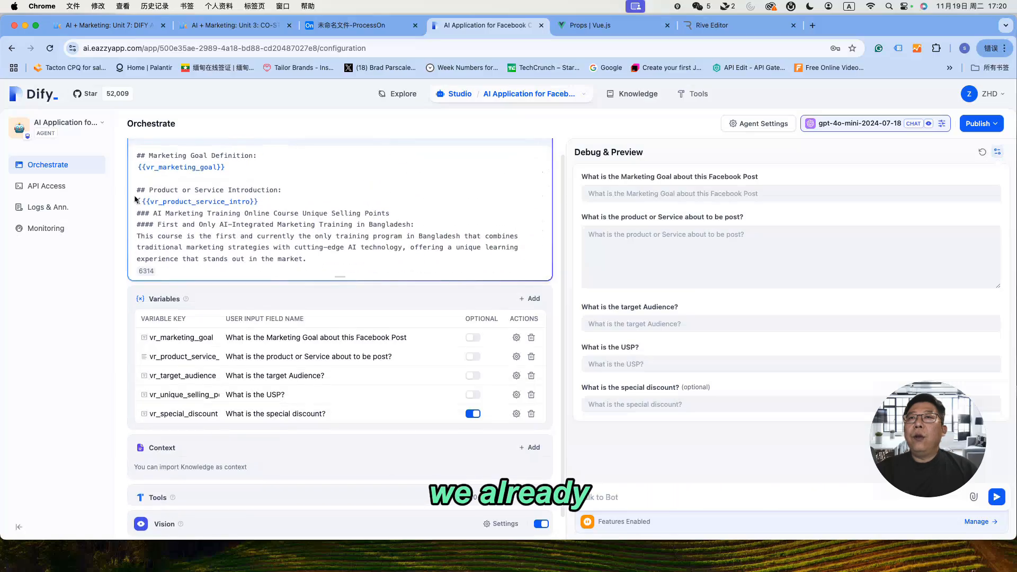
scroll(310, 203, "down", 1)
scroll(328, 210, "down", 10)
scroll(353, 215, "down", 5)
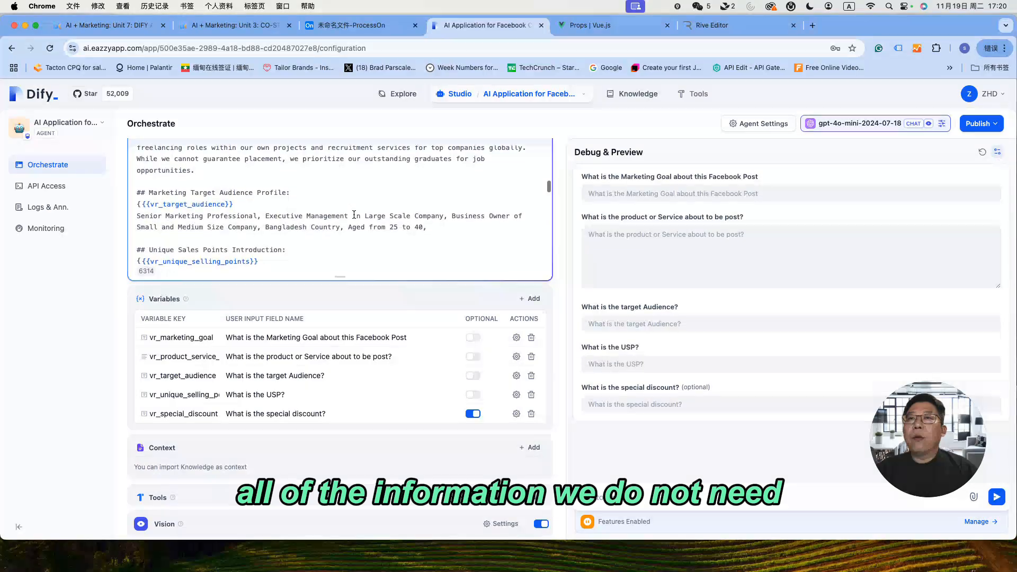
scroll(338, 222, "down", 8)
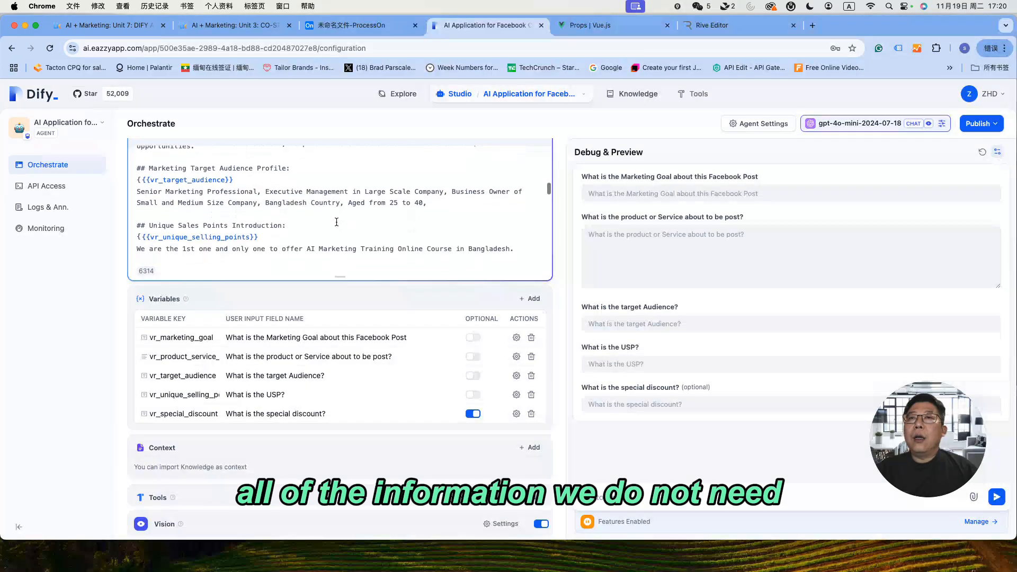
scroll(342, 224, "down", 3)
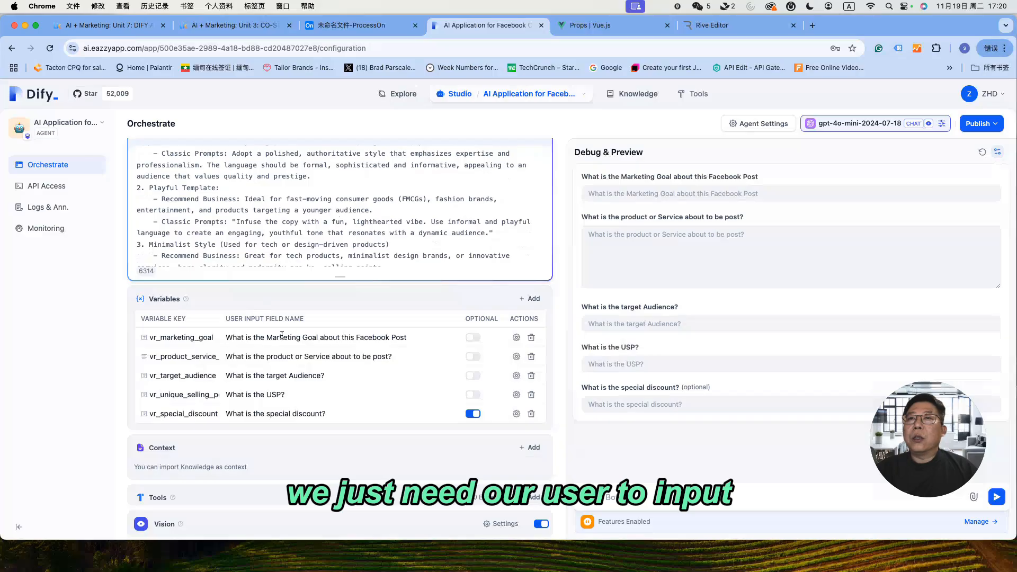
scroll(245, 197, "down", 2)
scroll(246, 196, "down", 2)
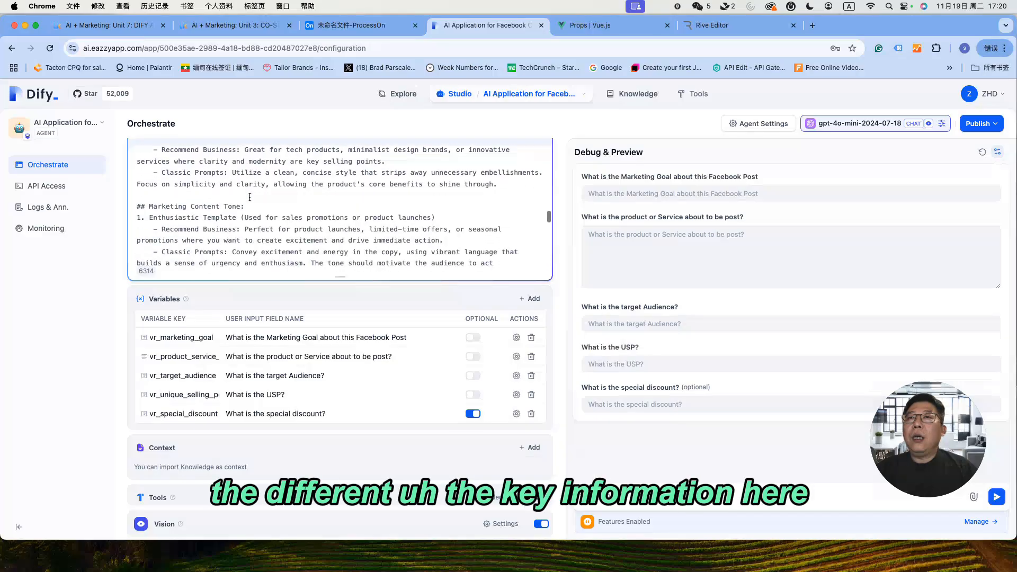
scroll(257, 199, "up", 4)
scroll(257, 199, "up", 8)
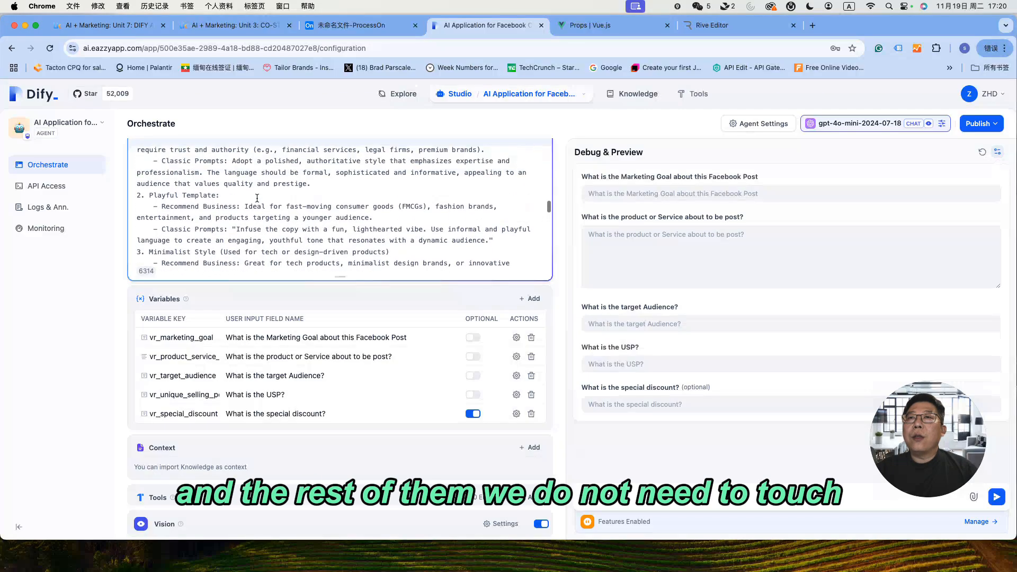
scroll(281, 198, "up", 5)
scroll(317, 199, "up", 4)
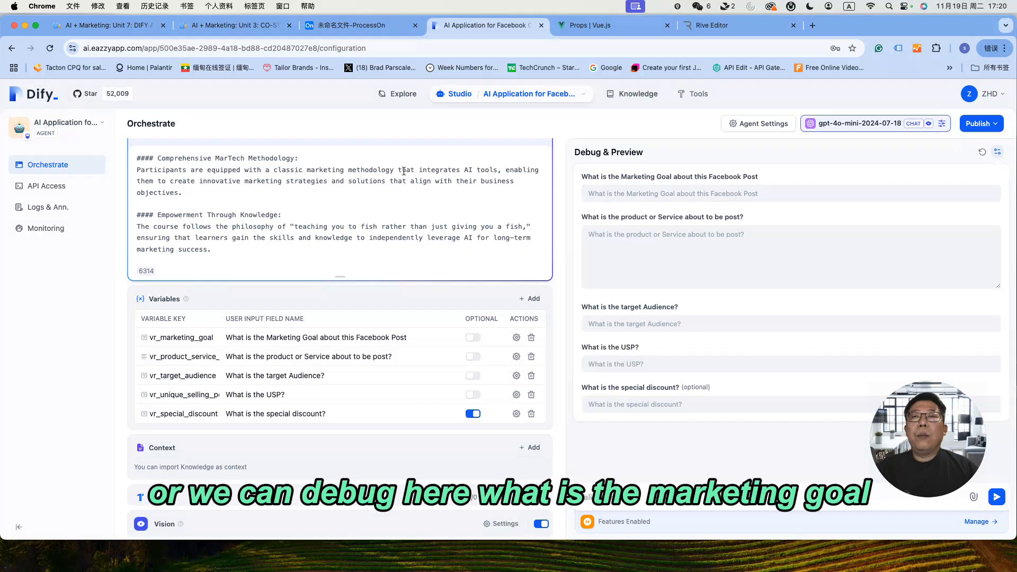
Step: Enter "To promote for Sales" as the Facebook post's marketing goal in the debug preview
left_click(652, 180)
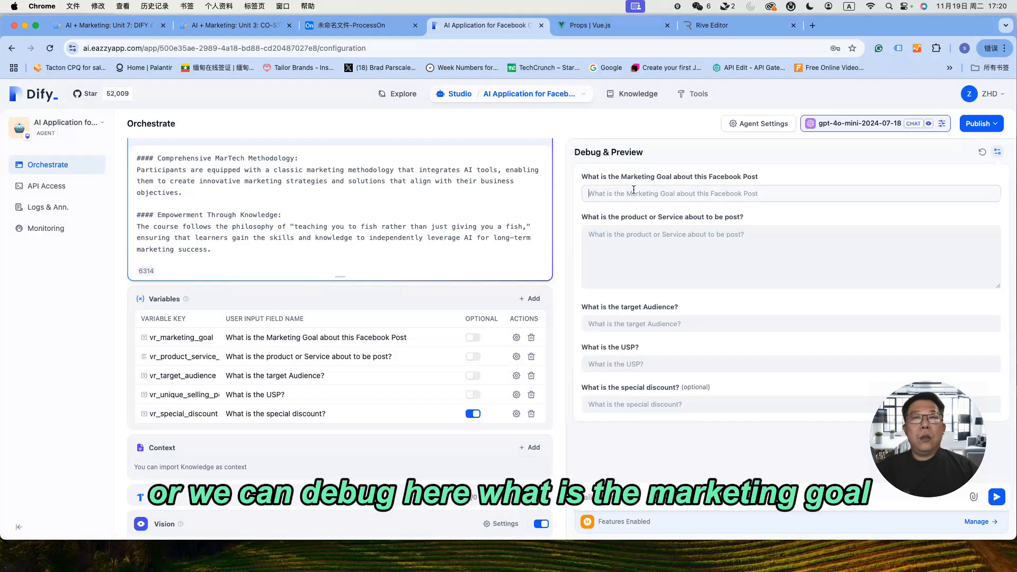
type("To promote for Sales")
scroll(325, 205, "up", 5)
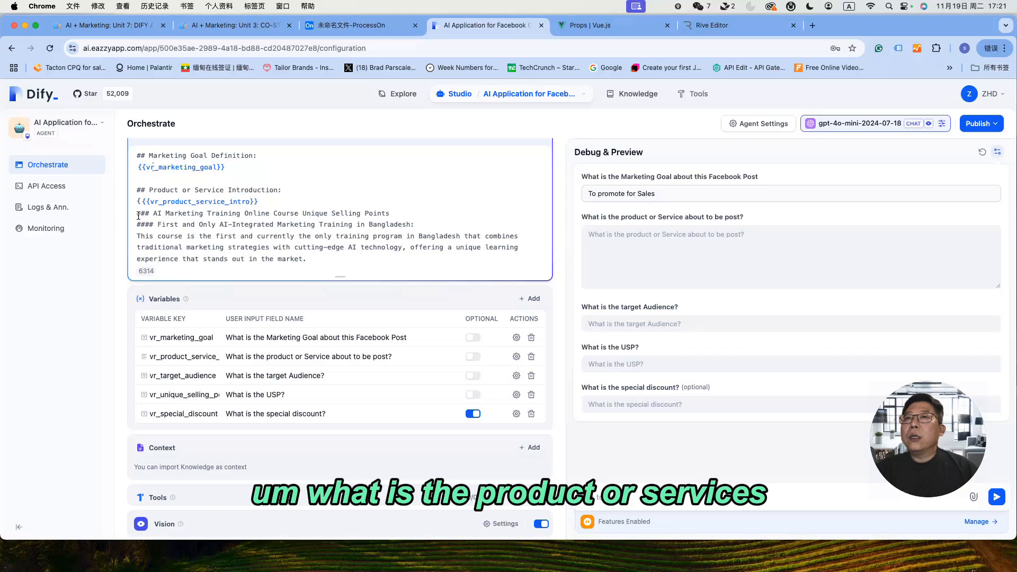
Step: Move the course description, from its selling points through Career-Enhancing Opportunities, out of the instructions into the preview's product or service field
left_click_drag(138, 215, 308, 259)
scroll(242, 242, "down", 5)
scroll(243, 242, "down", 10)
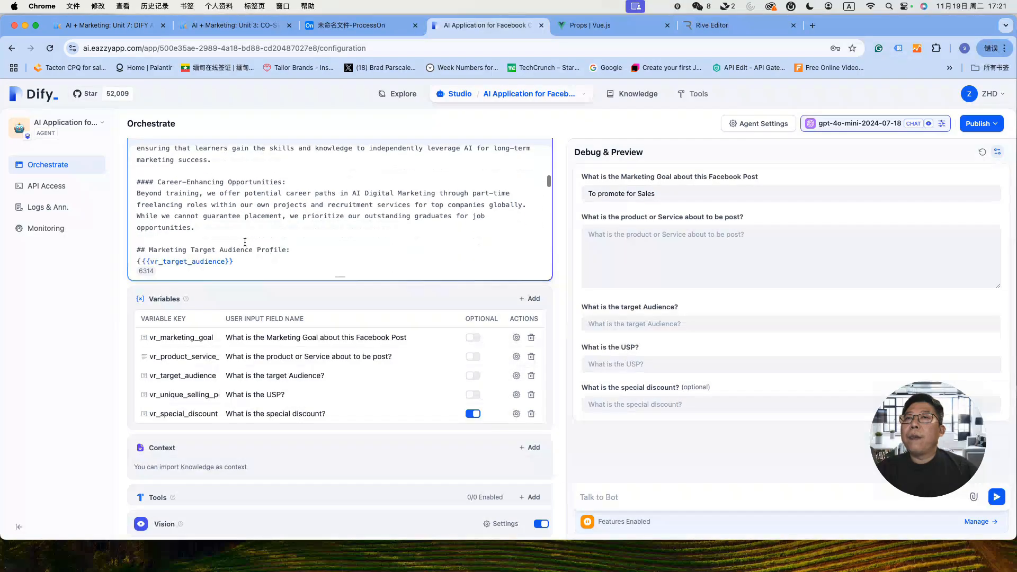
triple_click(233, 203)
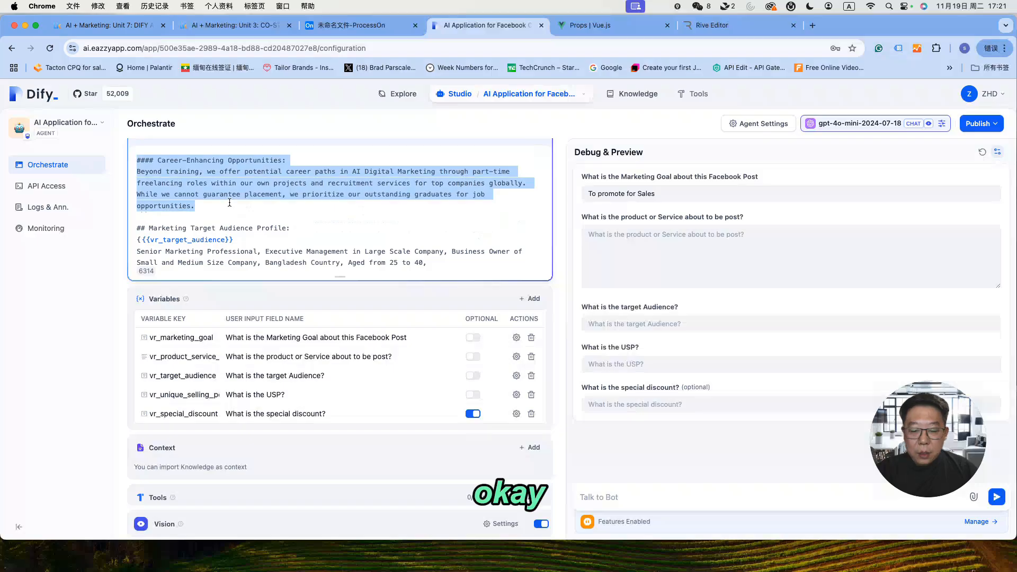
key("BackSpace")
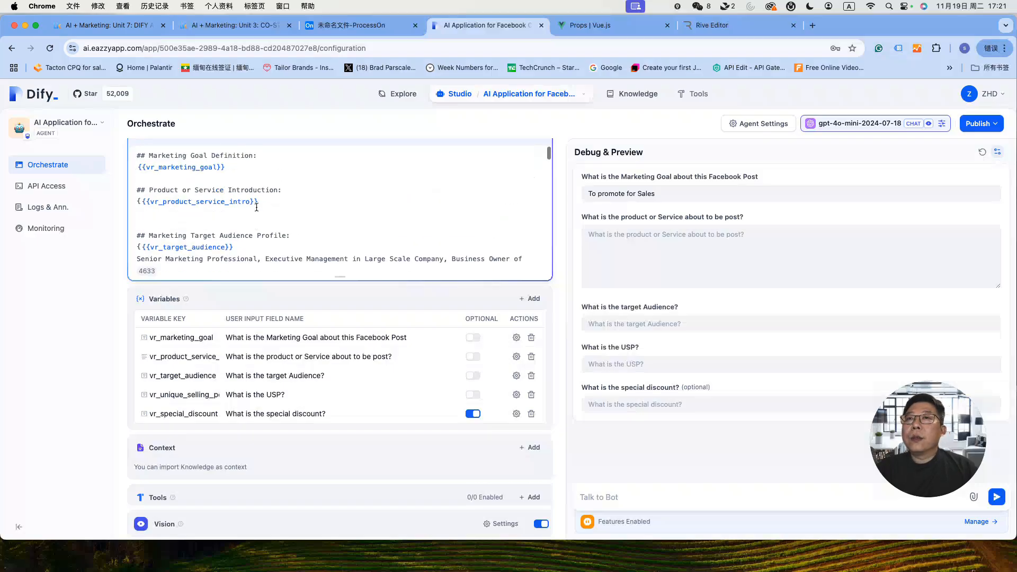
key("BackSpace")
key("BackSpace")
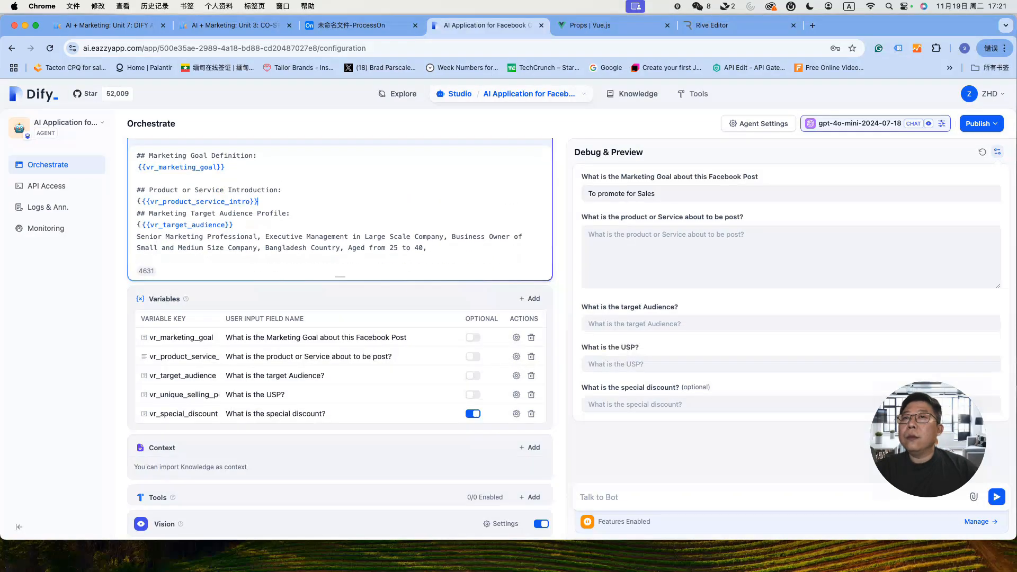
left_click(693, 234)
key("cmd+v")
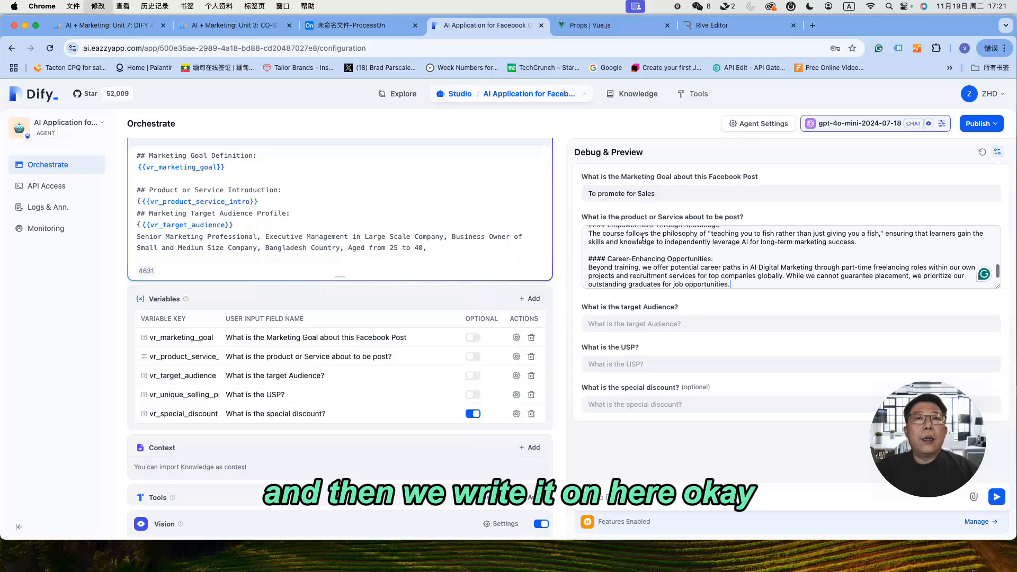
Step: Move the audience text starting "Senior Marketing Professional" from the instructions into the preview's target audience field, removing the leftover blank lines
scroll(137, 217, "down", 1)
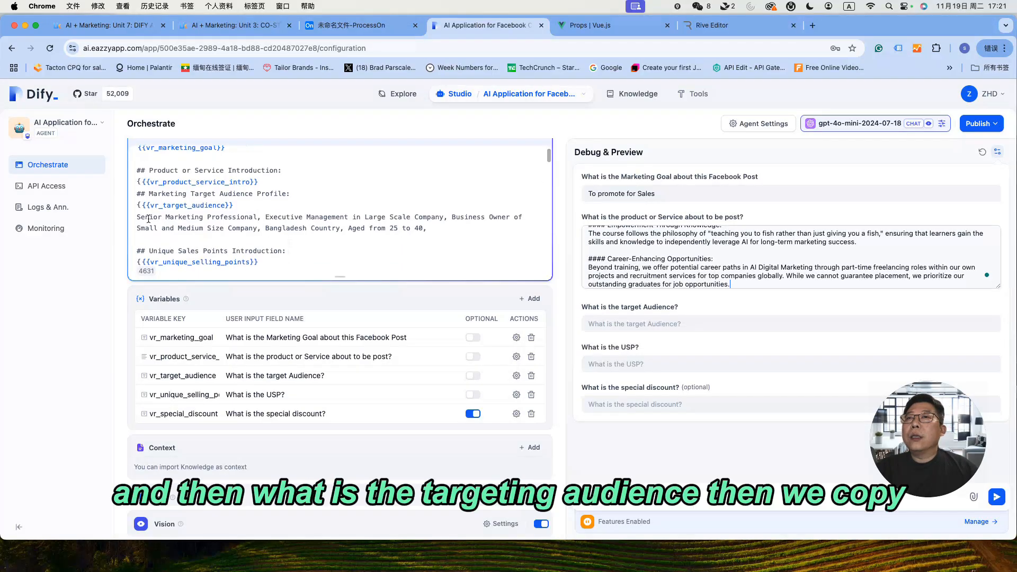
left_click_drag(137, 217, 435, 229)
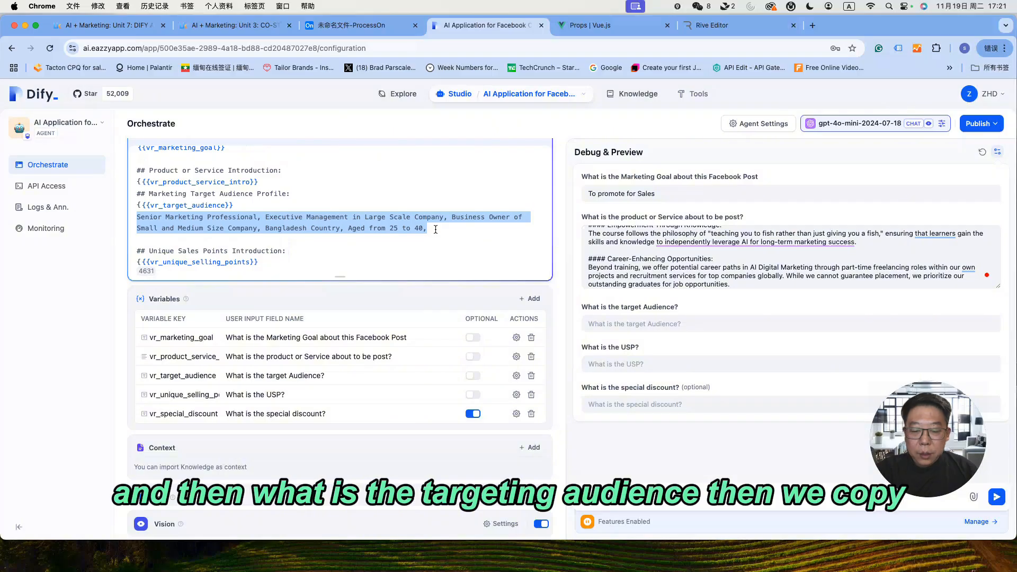
key("super+x")
key("BackSpace")
key("BackSpace")
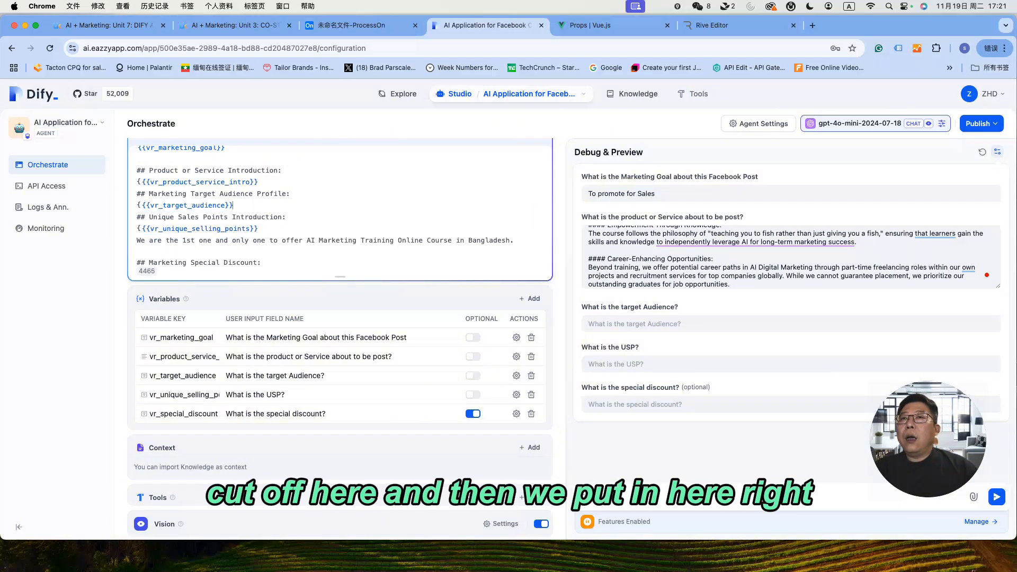
left_click(662, 324)
key("super+v")
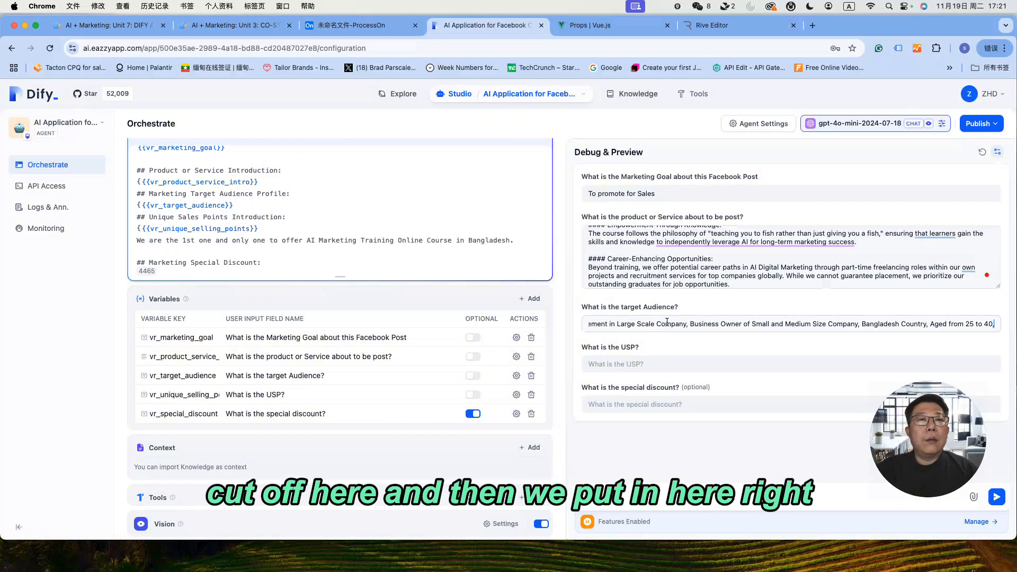
Step: Move "We are the 1st one and only one to offer AI Marketing Training Online Course in Bangladesh." from the instructions into the USP field
scroll(187, 213, "down", 2)
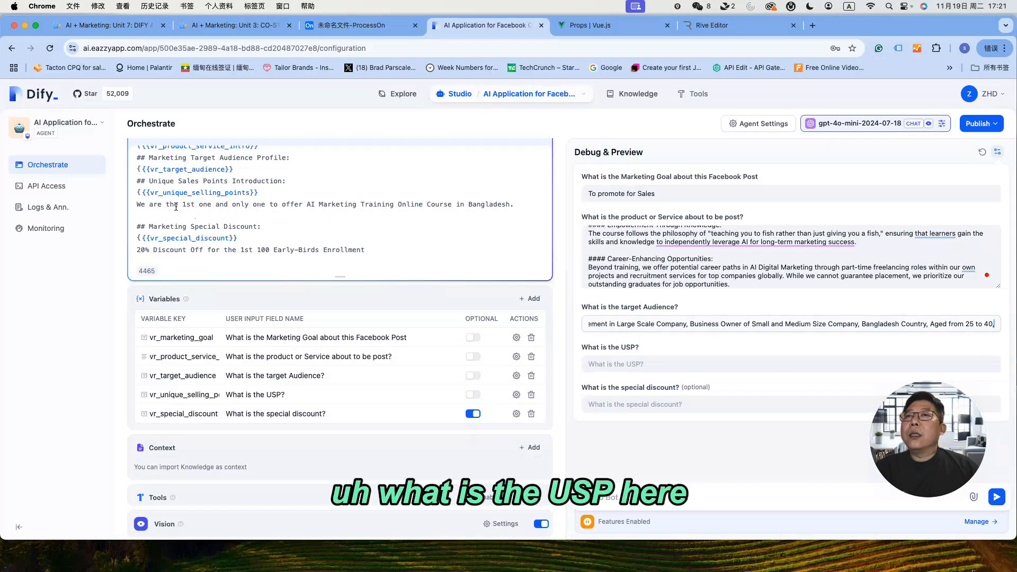
left_click_drag(136, 204, 523, 210)
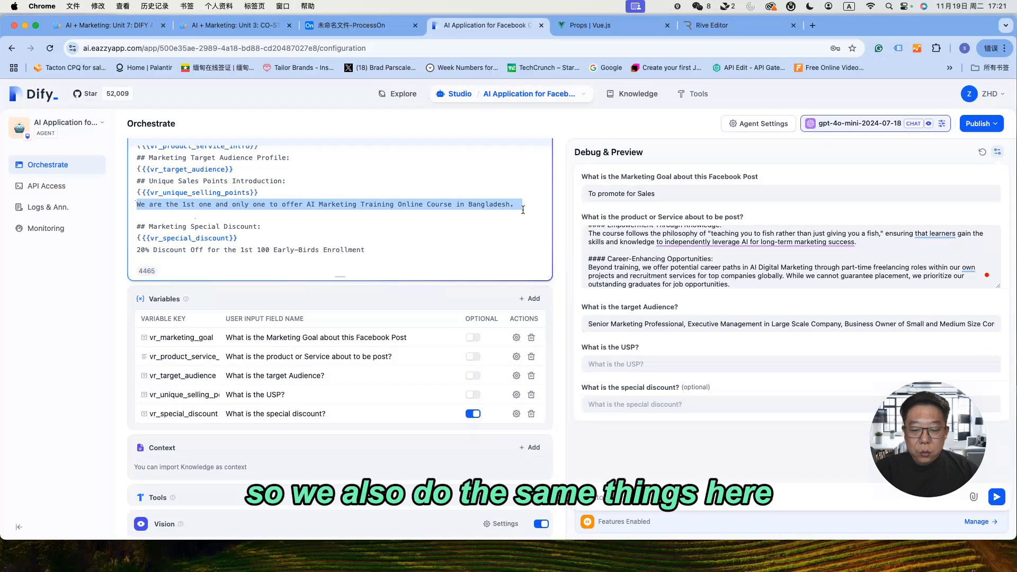
key("super+x")
left_click(662, 364)
key("super+v")
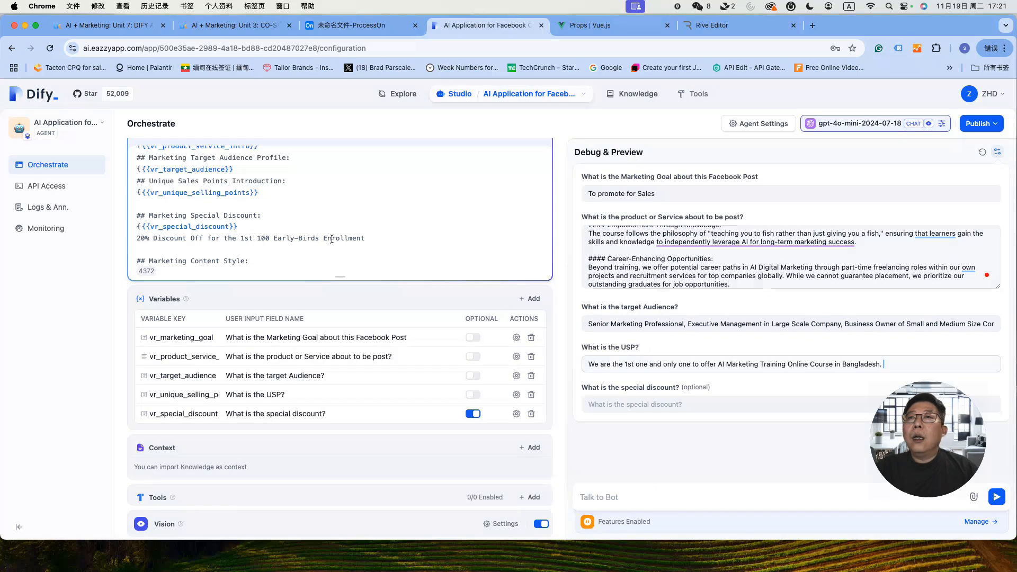
Step: Move "20% Discount Off for the 1st 100 Early-Birds Enrollment" from the instructions into the preview's special discount field
scroll(331, 239, "down", 2)
left_click_drag(137, 201, 366, 203)
key("super+x")
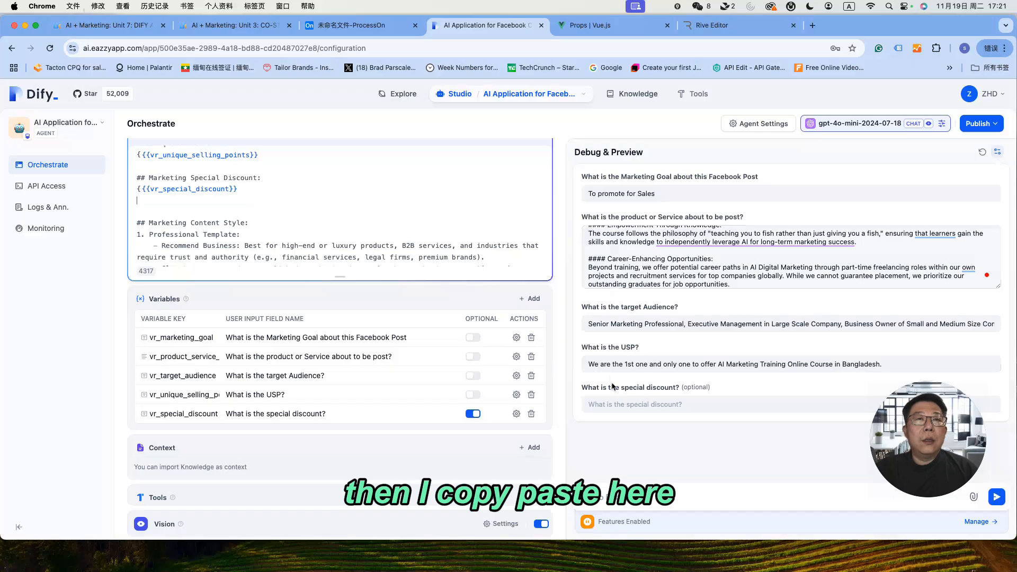
left_click(643, 403)
key("super+v")
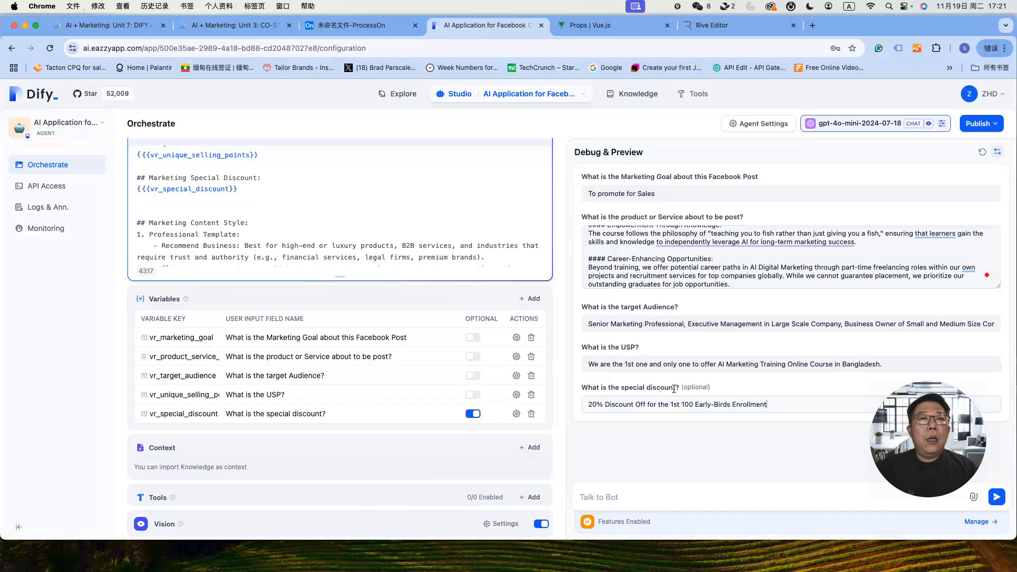
Step: Publish the updated app configuration and send "Let us go" to the bot in the debug preview to generate the Facebook post
left_click(993, 130)
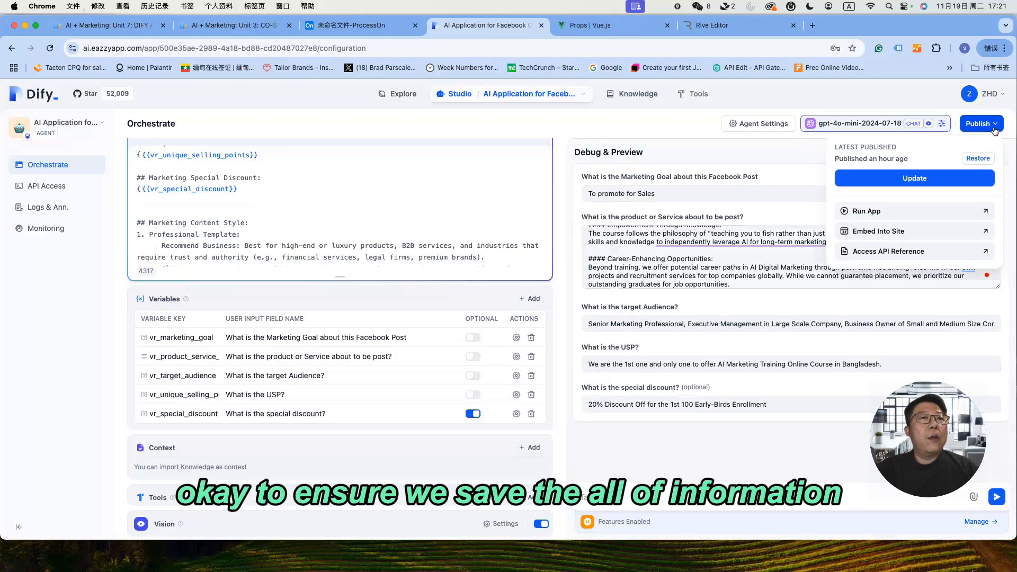
left_click(926, 180)
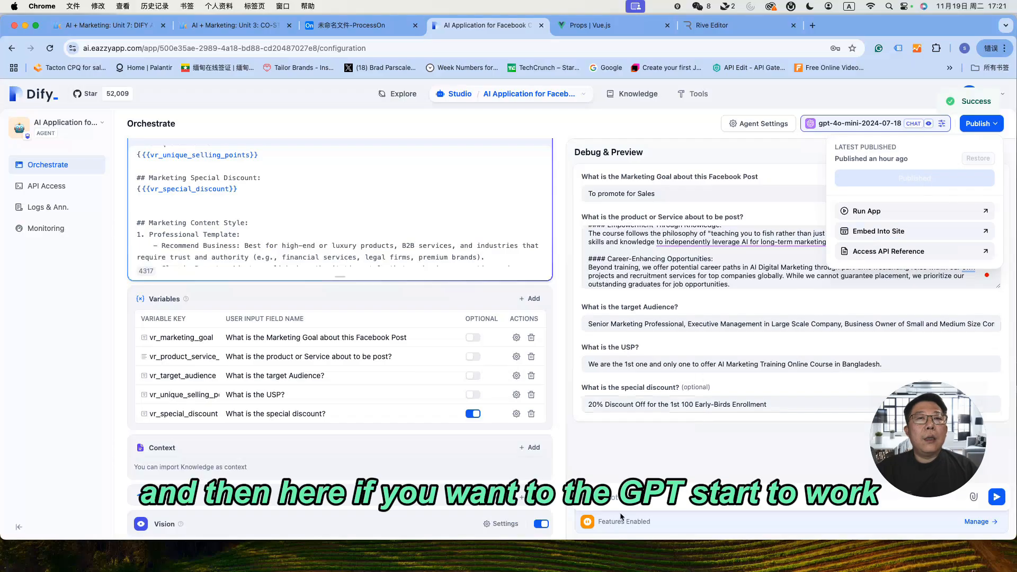
left_click(628, 494)
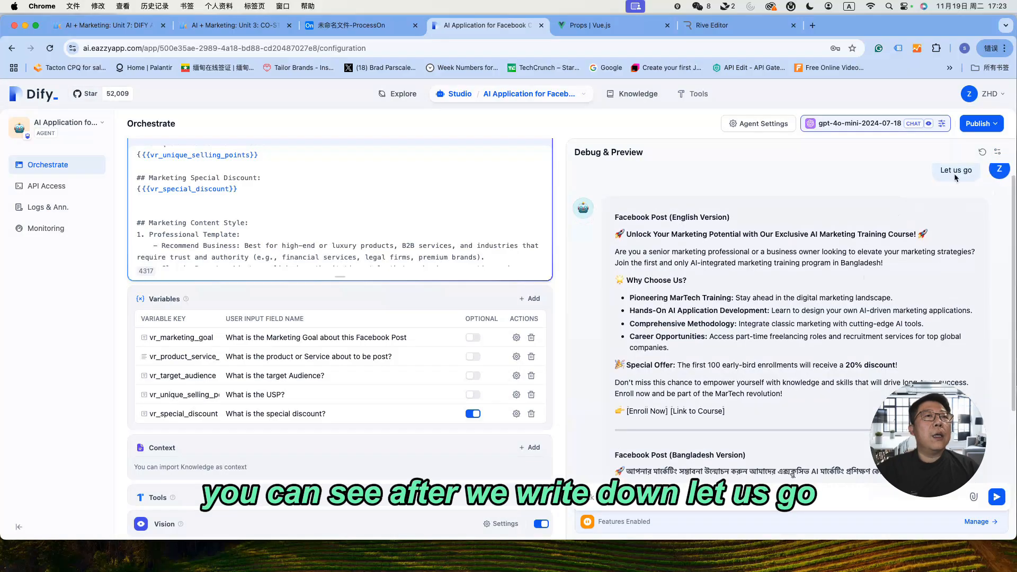
scroll(726, 238, "down", 5)
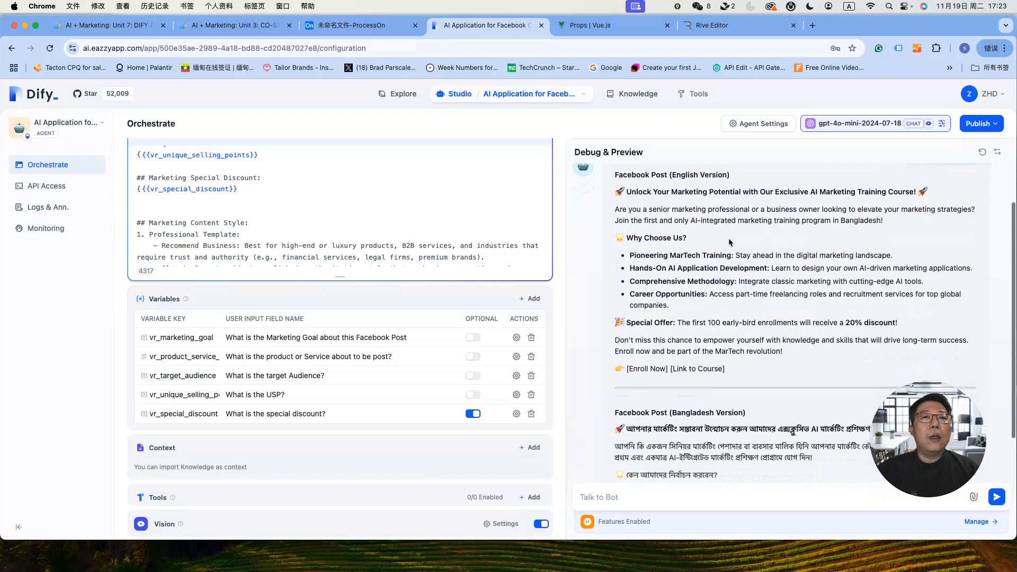
scroll(729, 239, "up", 3)
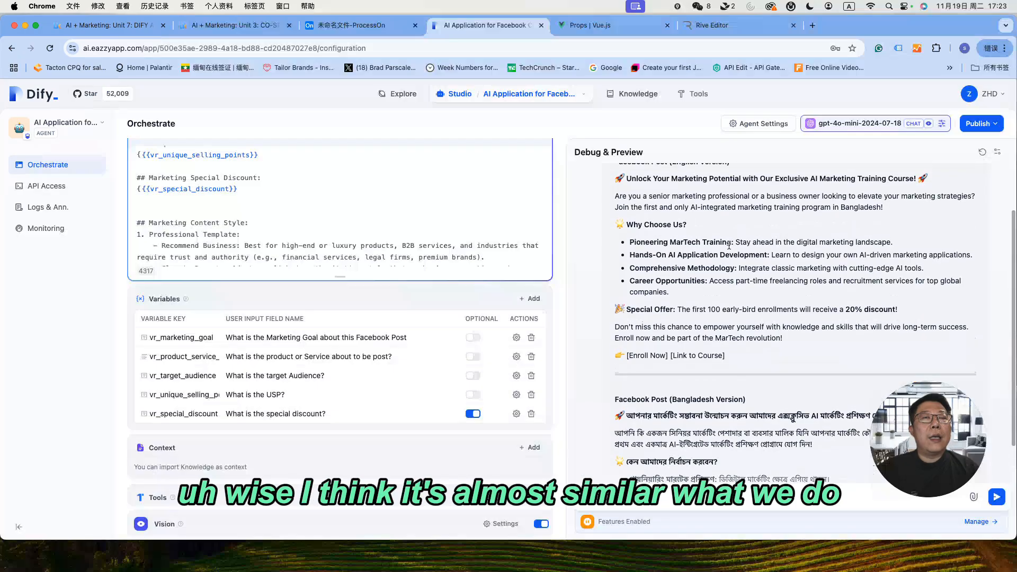
scroll(729, 244, "up", 2)
scroll(726, 252, "down", 1)
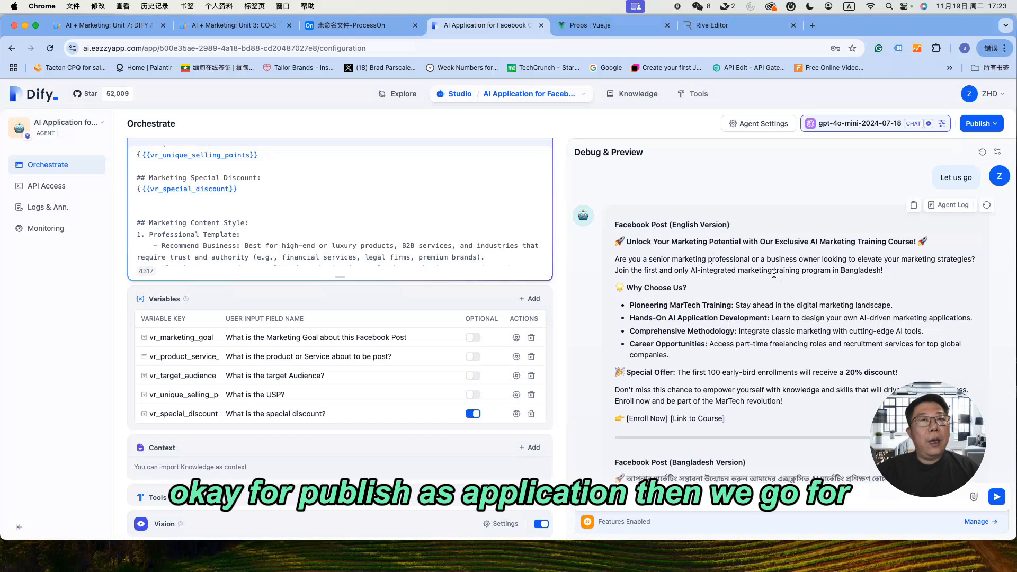
Step: Run the published app and enter "Prompt for Sales" as the marketing goal of the Facebook post
left_click(980, 124)
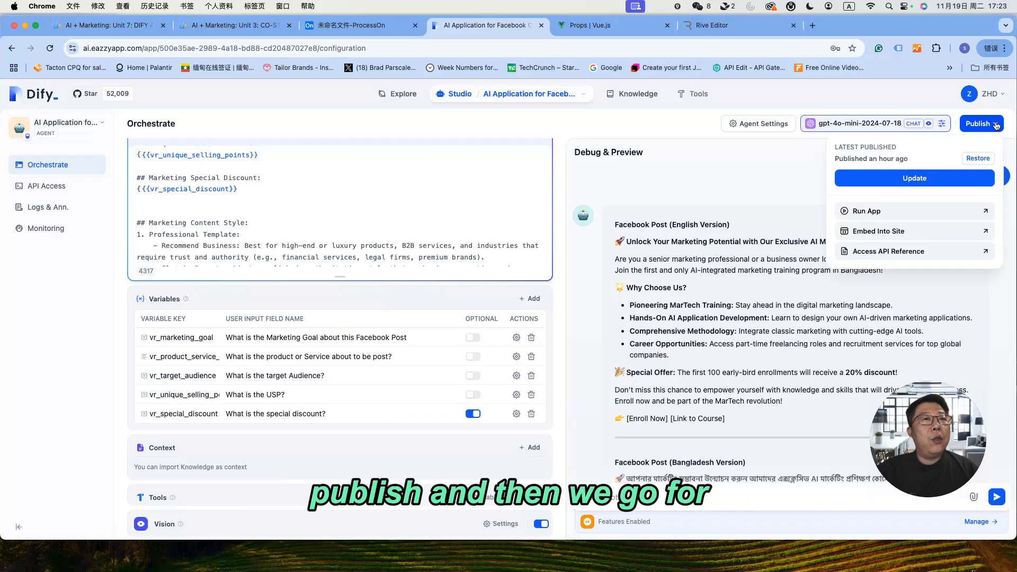
left_click(867, 212)
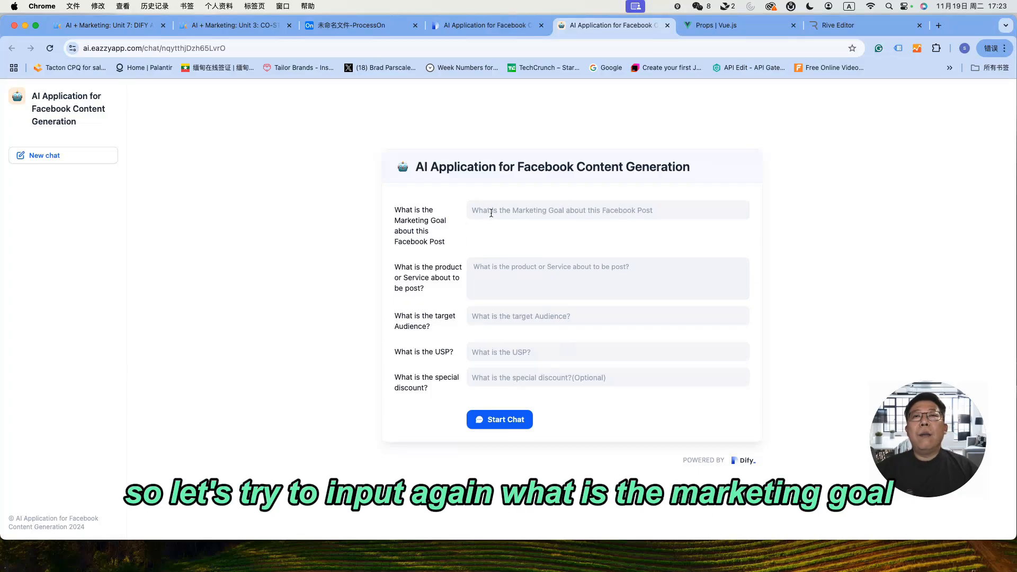
type("Por")
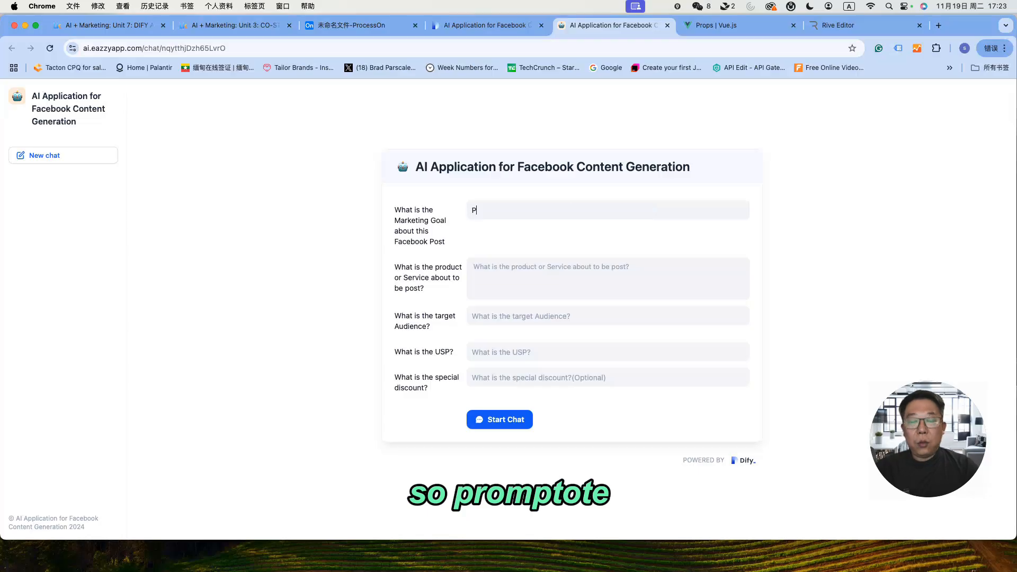
key("BackSpace")
key("BackSpace")
type("rompt for Sales")
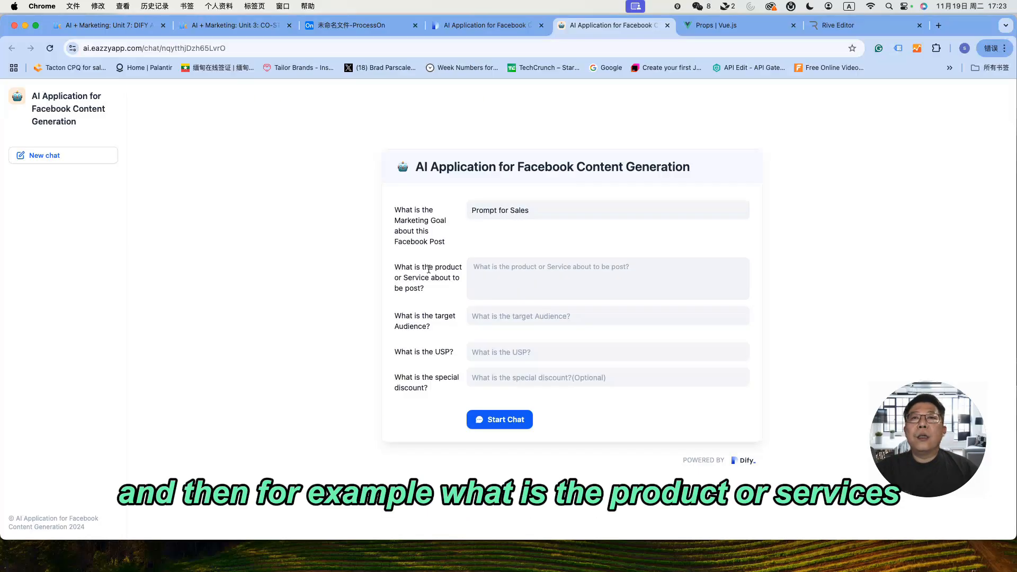
Step: Enter "AI Marketing Training Online Course" as the product or service in the published app's form
left_click_drag(396, 267, 430, 289)
left_click(430, 289)
type("AI Markeint")
key("BackSpace")
key("BackSpace")
key("BackSpace")
key("BackSpace")
type("ting Tr")
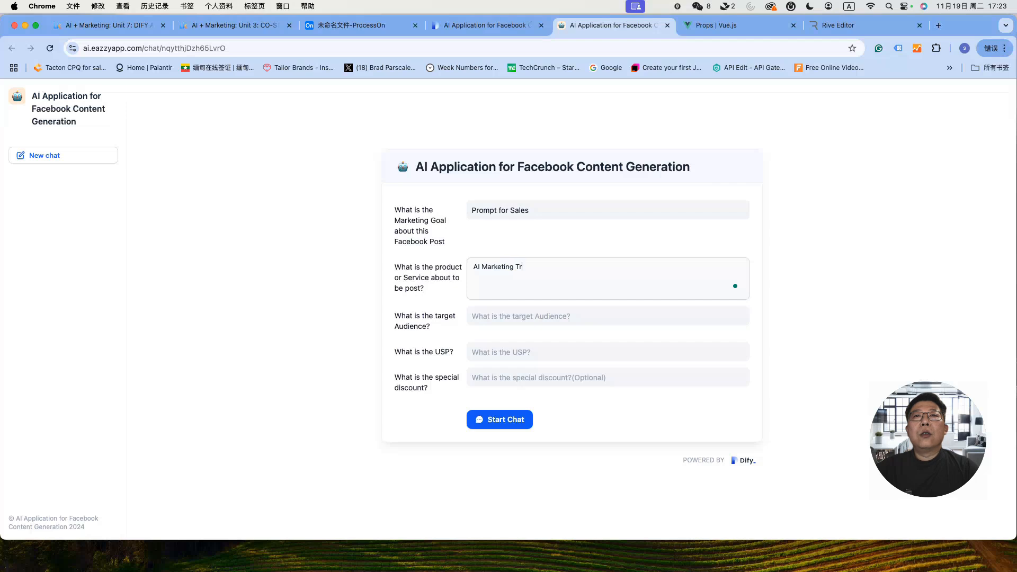
type("aining f")
key("BackSpace")
key("BackSpace")
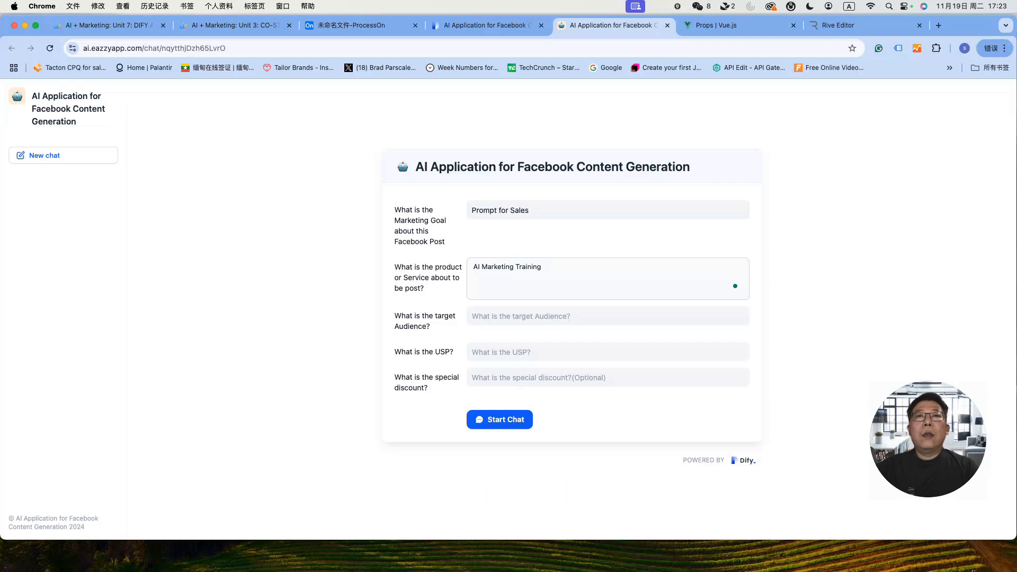
type("Online Course")
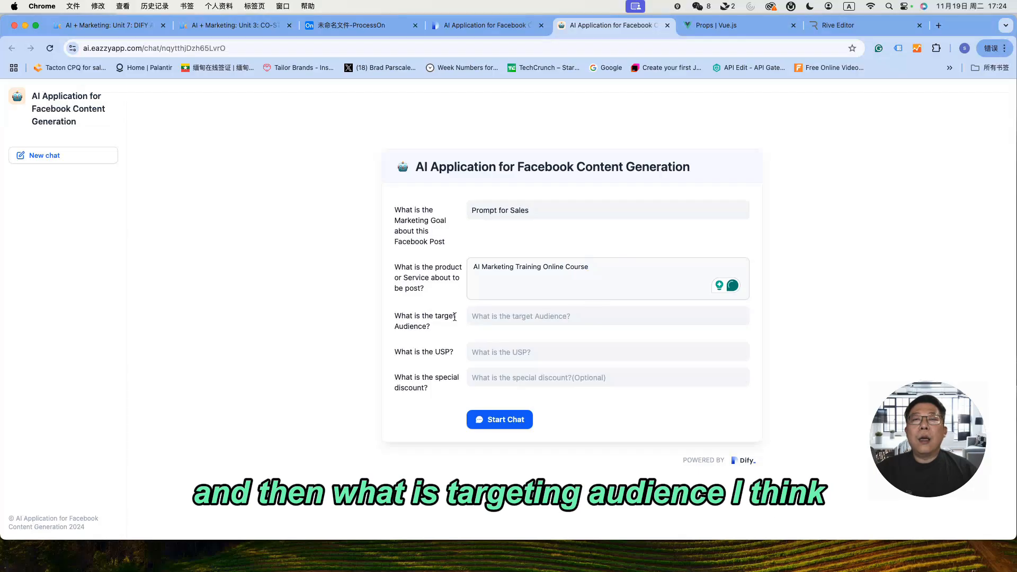
Step: Enter "Senior Marketing Expert, Executive in Group Company in Bangladesh" as the target audience in the published app's form, correcting typing mistakes
left_click(513, 320)
type("S")
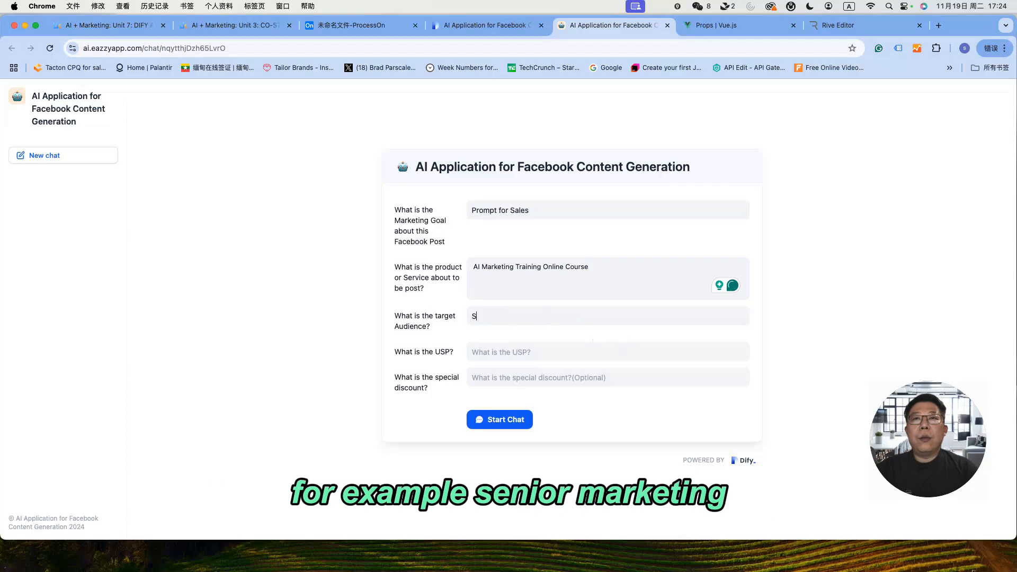
type("enior Marke")
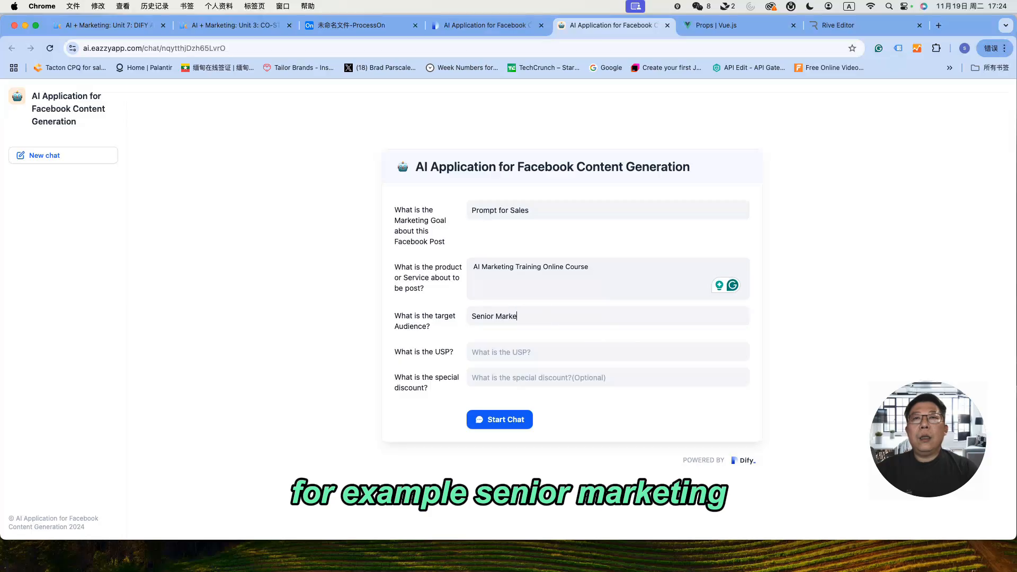
type("ting Expert, ")
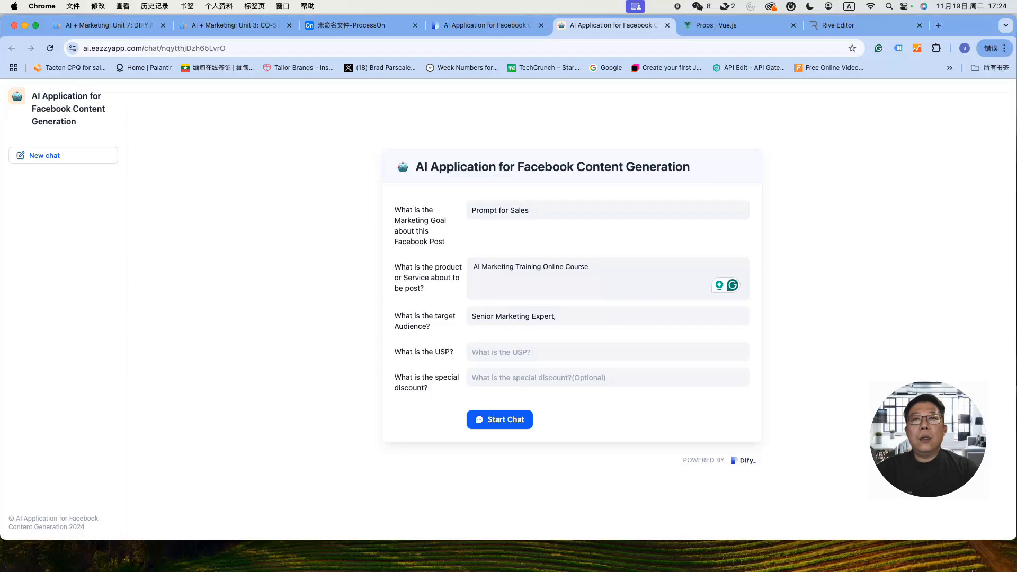
type("Ex")
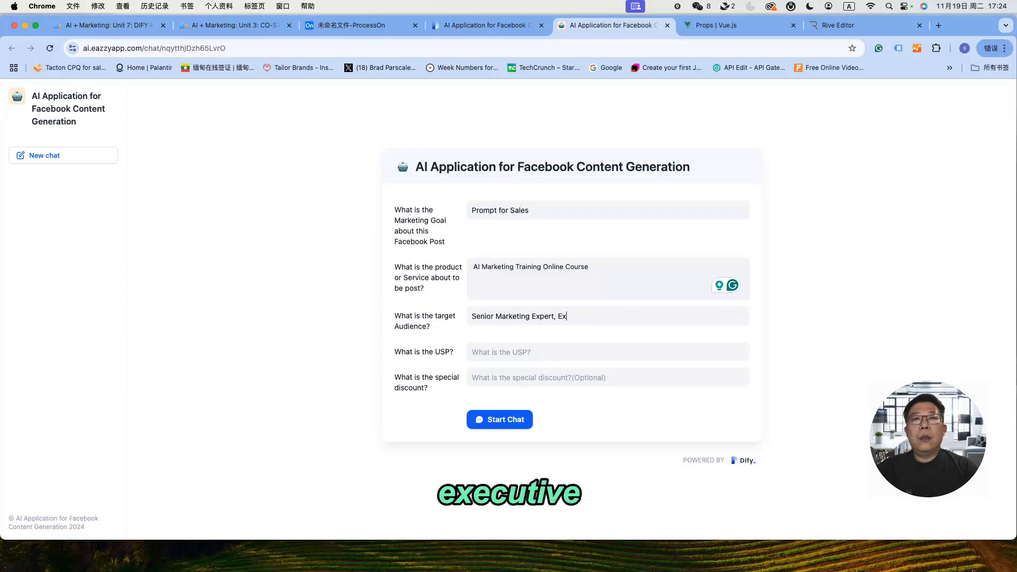
type("cecutive")
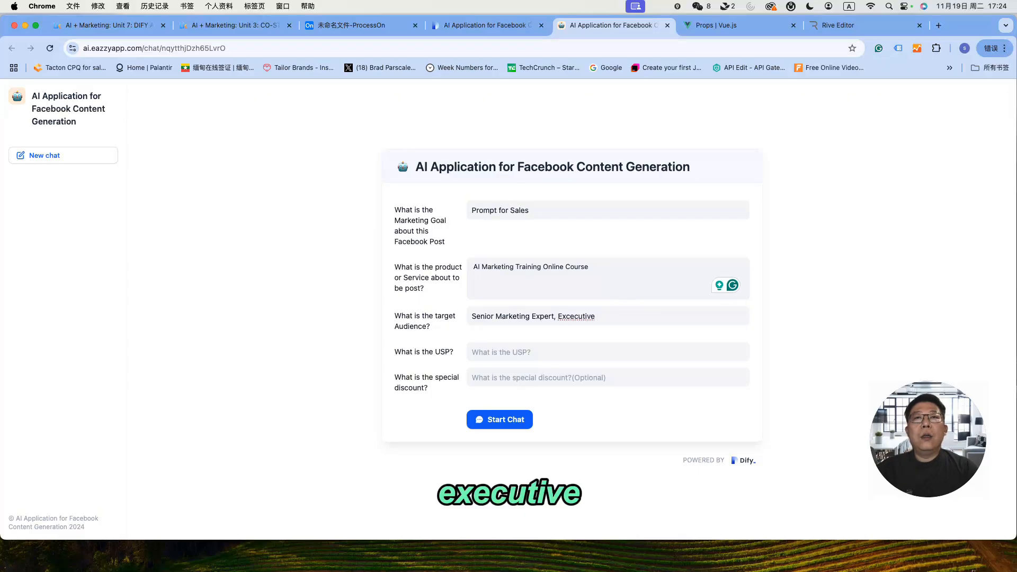
right_click(586, 323)
left_click(619, 316)
type("in ")
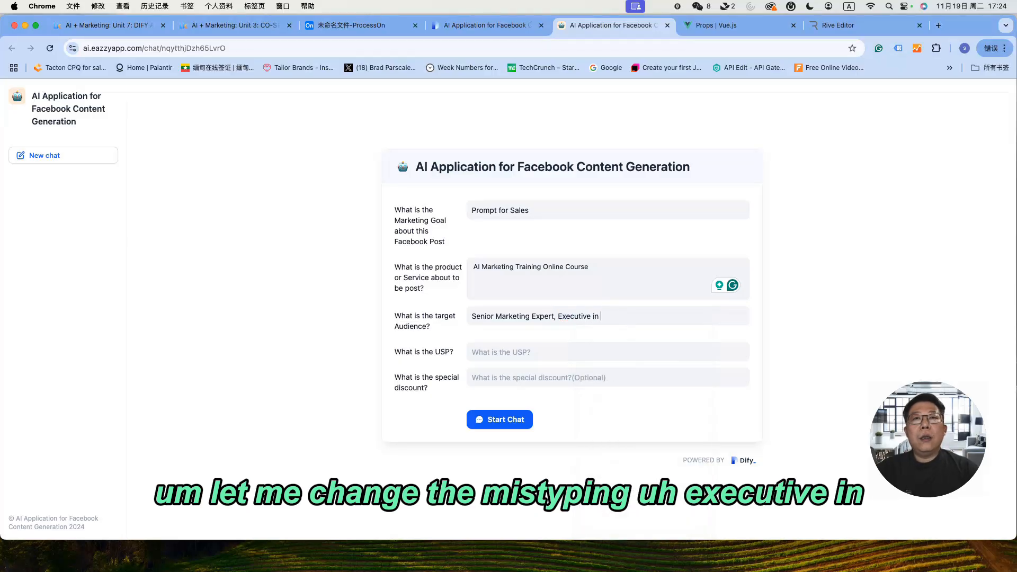
type("Group C")
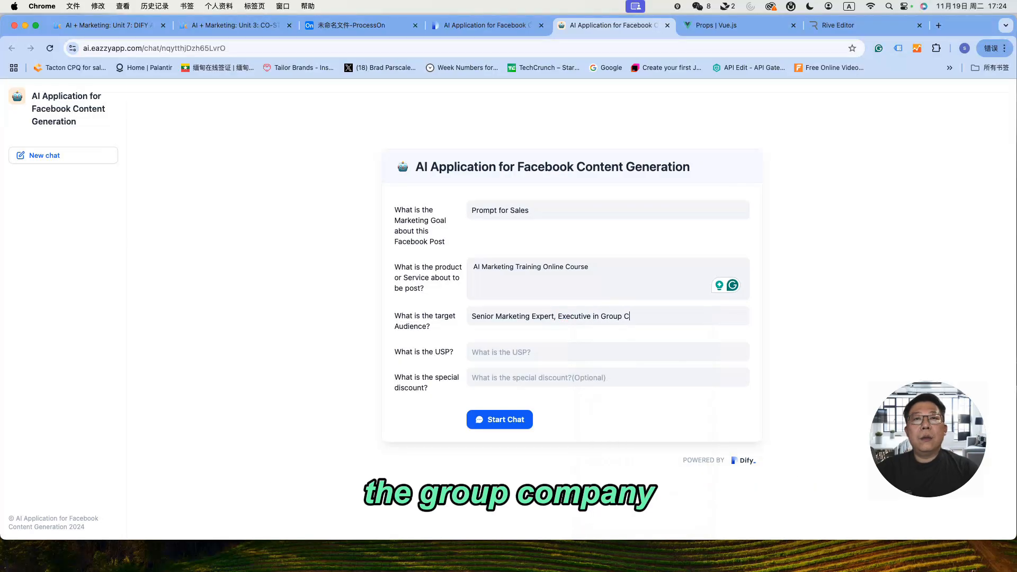
type("ompany in Bangled")
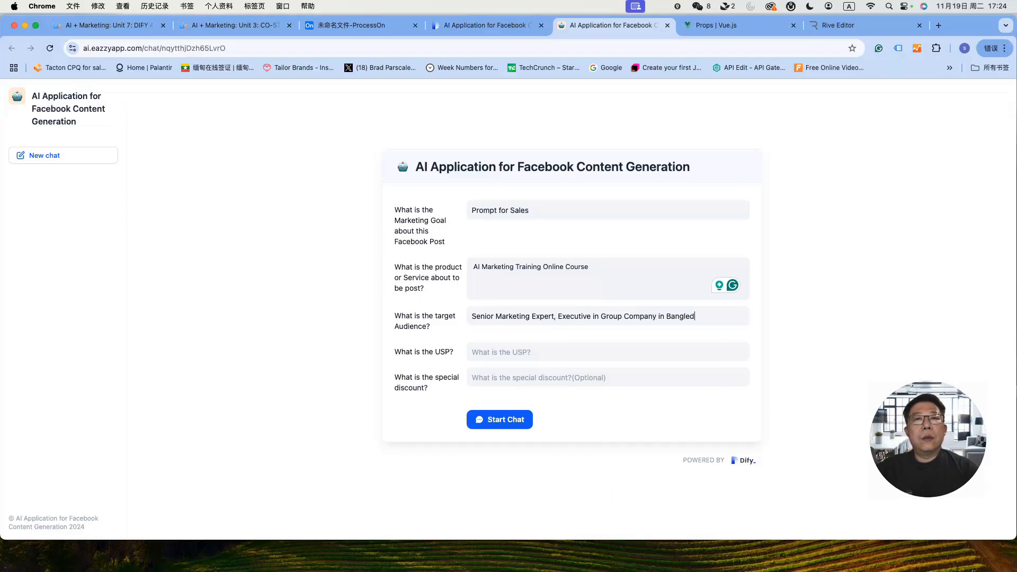
key("BackSpace")
key("BackSpace")
type("adesh")
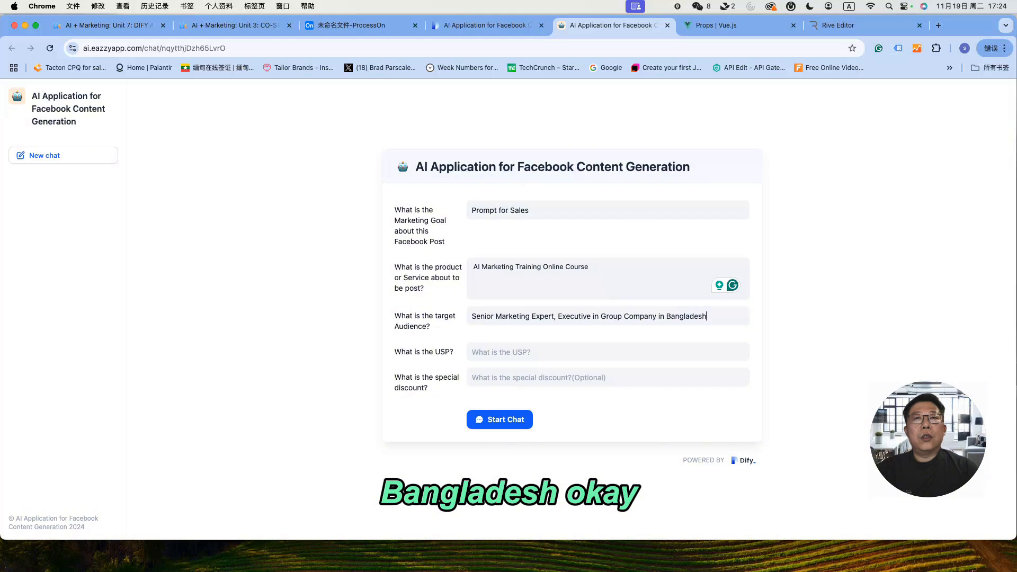
Step: Enter "1st one and only one to offer this training in Bangladesh" as the USP
type("1st one and ")
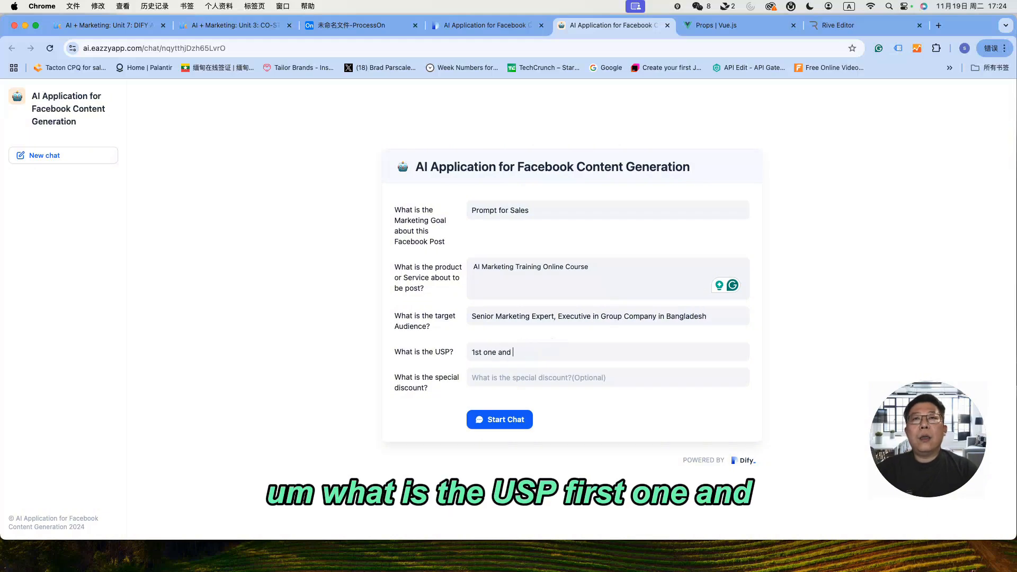
type("only one to offer this train")
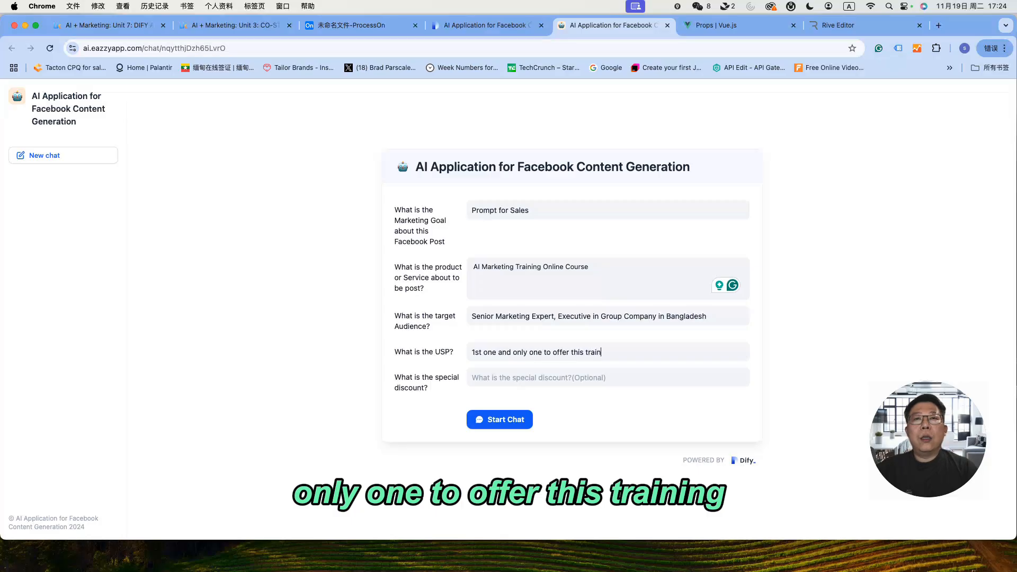
type("ing in Bangladesh")
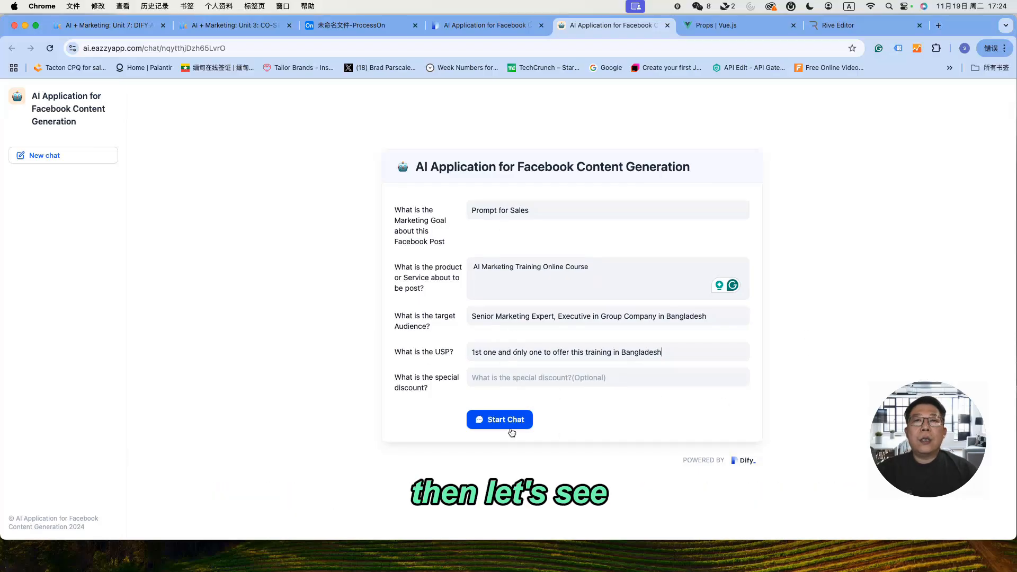
Step: Start the chat with the completed form and send "Let us go" to the bot to generate the Facebook post
left_click(493, 419)
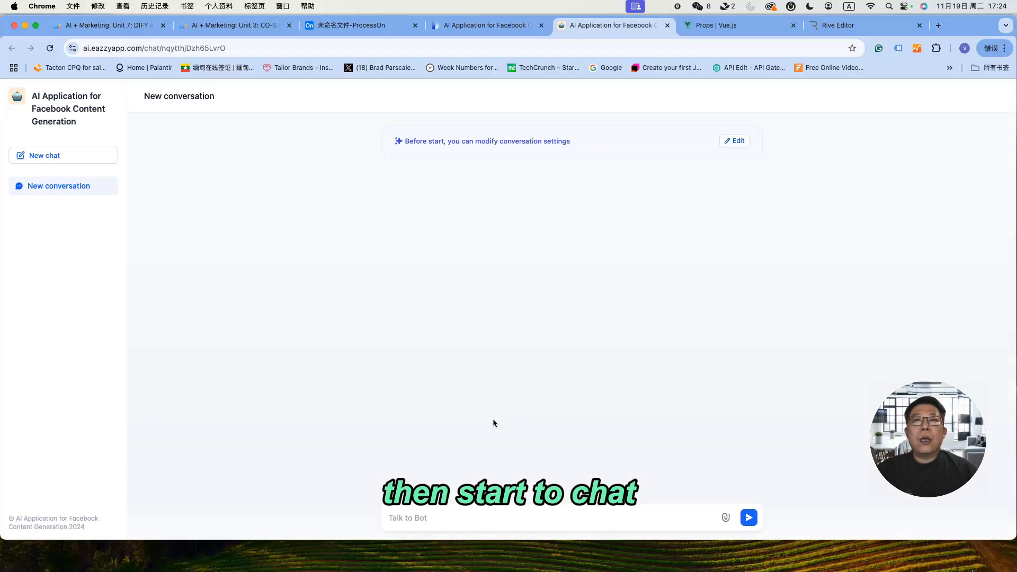
left_click(451, 518)
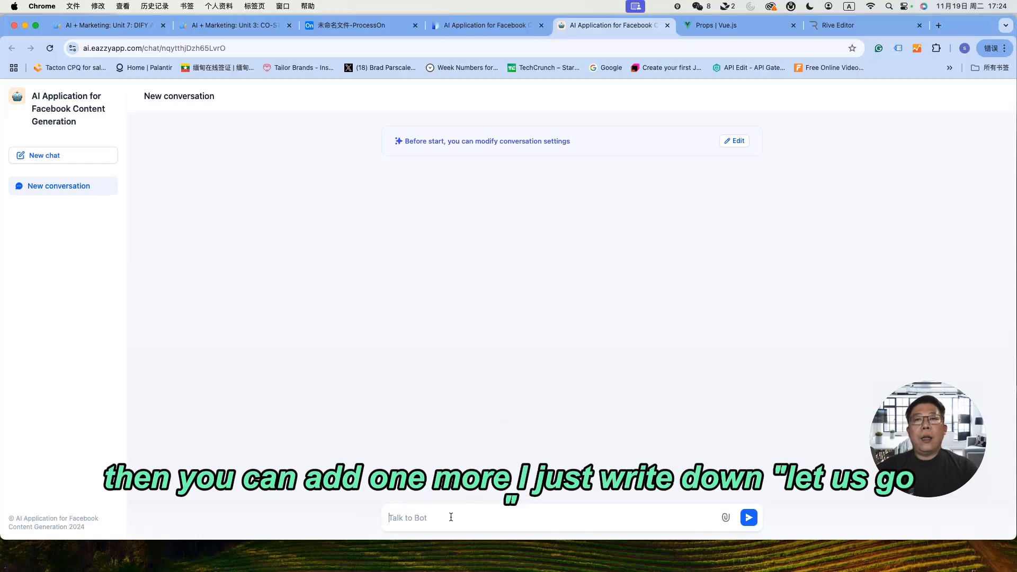
type("Let us go")
key("Return")
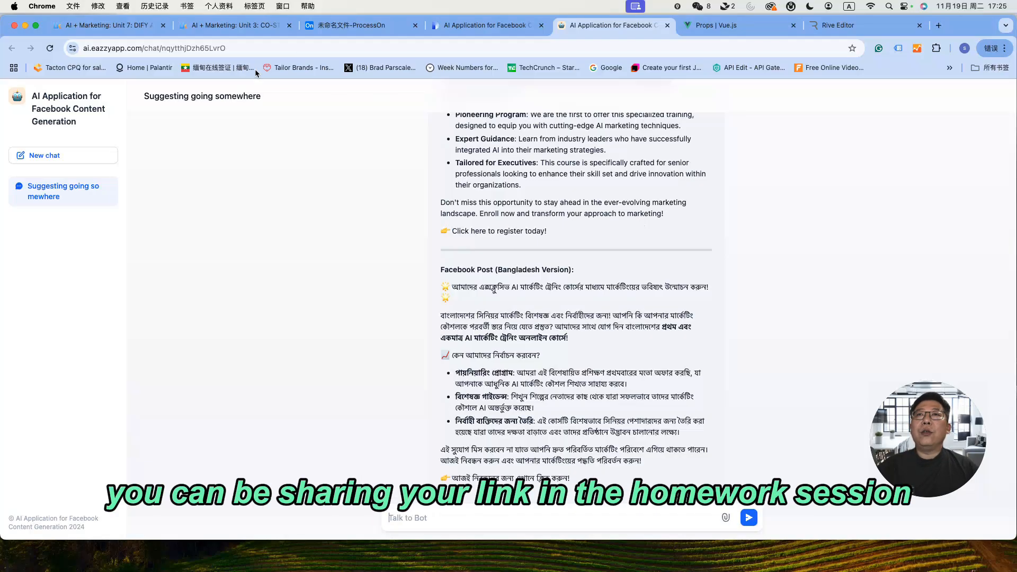
Step: Show the published app's full web address as the link for sharing
left_click(256, 53)
left_click(269, 48)
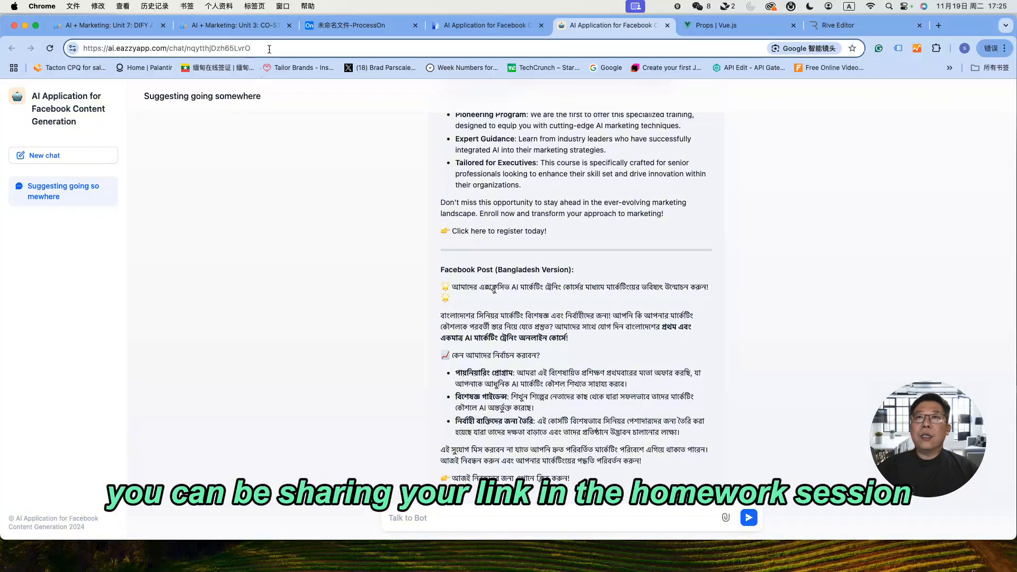